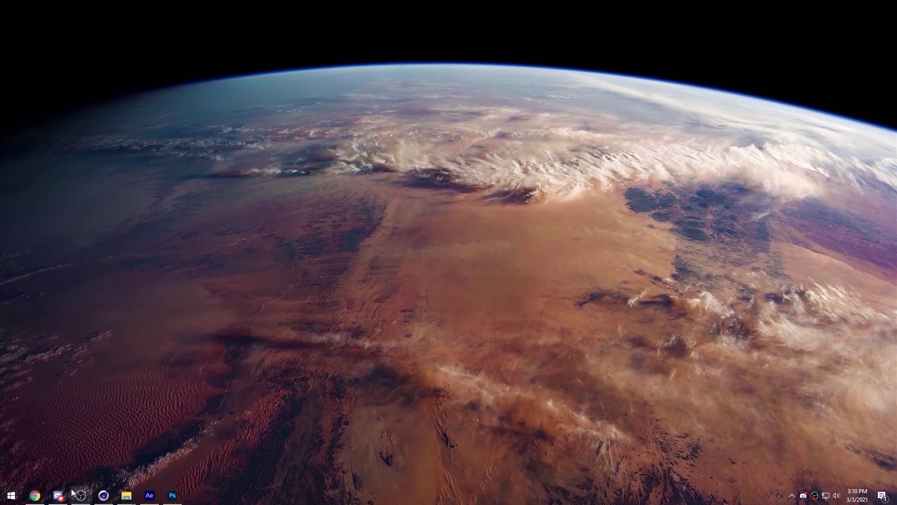
# Step: Bring up Discord on the Octane Hub server, check a member's profile, and scroll the submissions
pyautogui.click(58, 495)
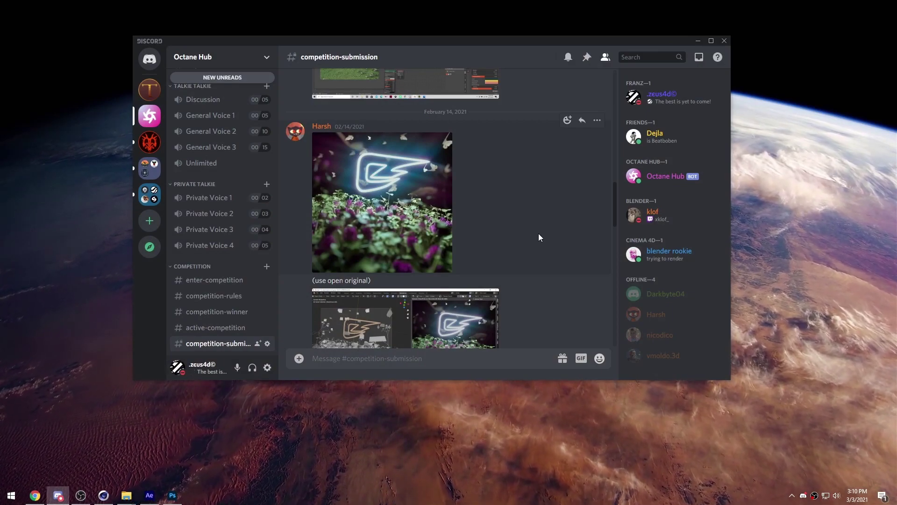
pyautogui.click(677, 316)
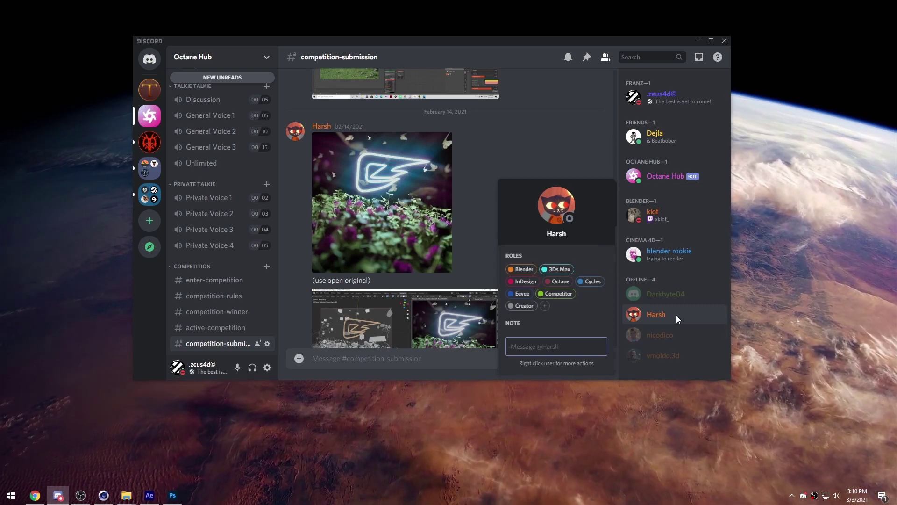
pyautogui.click(539, 156)
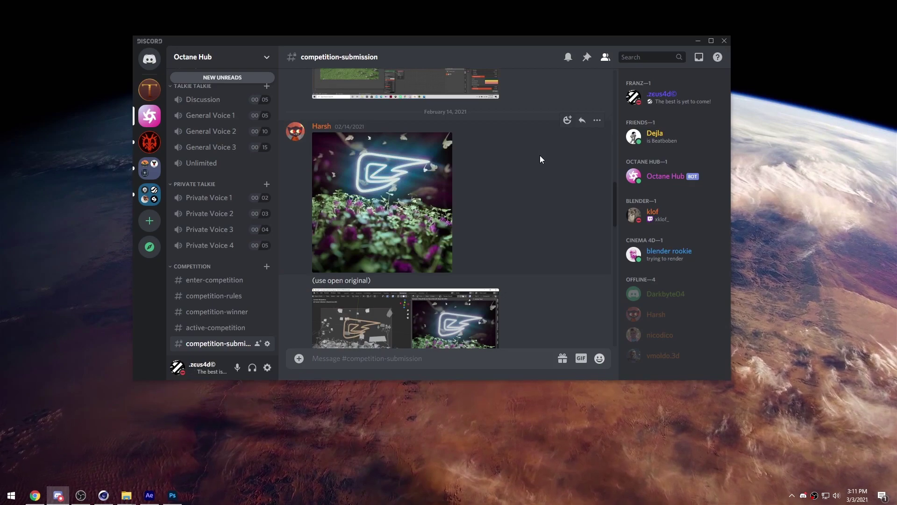
pyautogui.scroll(3, 538, 187)
pyautogui.scroll(5, 540, 213)
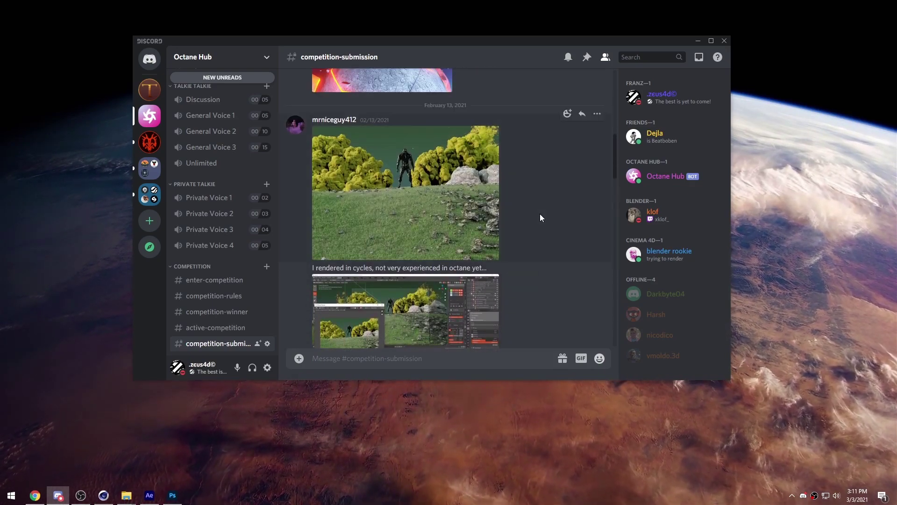
pyautogui.scroll(5, 538, 215)
pyautogui.scroll(3, 493, 202)
pyautogui.scroll(-5, 514, 229)
pyautogui.scroll(-15, 392, 249)
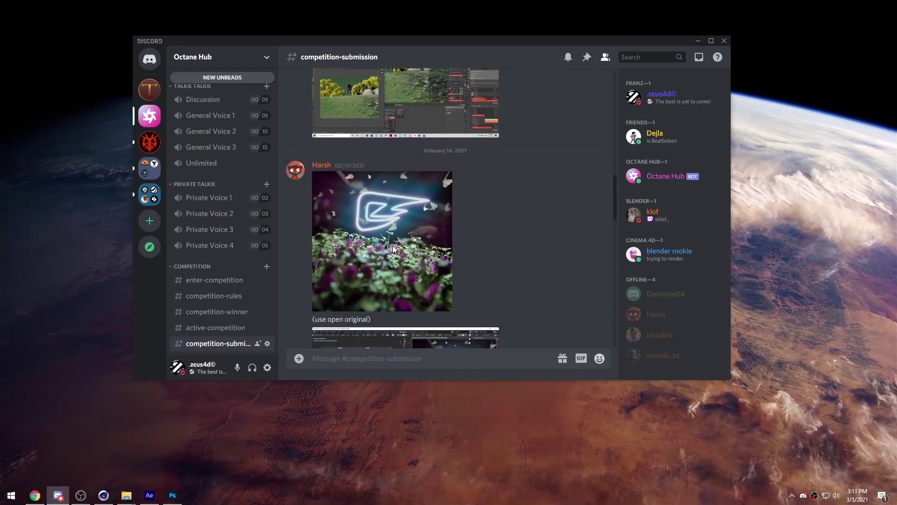
pyautogui.scroll(-3, 392, 249)
pyautogui.scroll(10, 391, 276)
# Step: Enlarge and inspect the neon-logo and purple hand renders
pyautogui.click(387, 211)
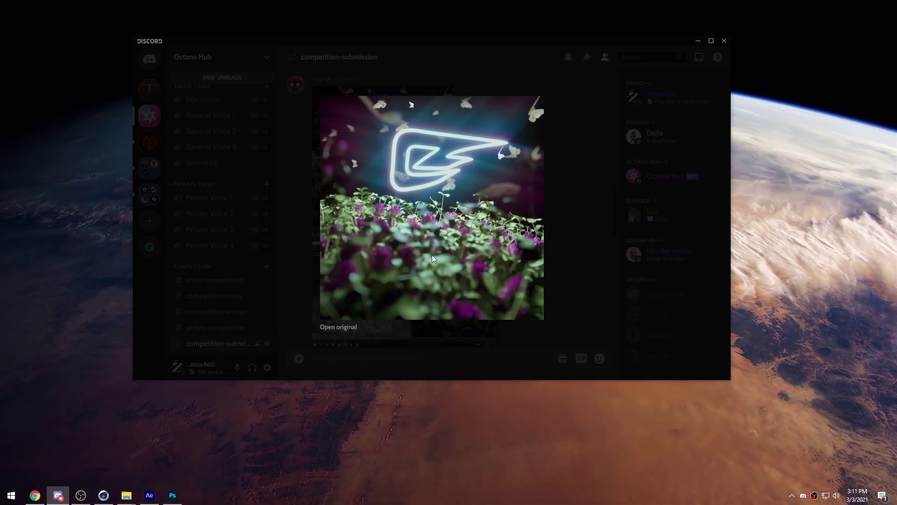
pyautogui.click(557, 232)
pyautogui.scroll(-3, 474, 288)
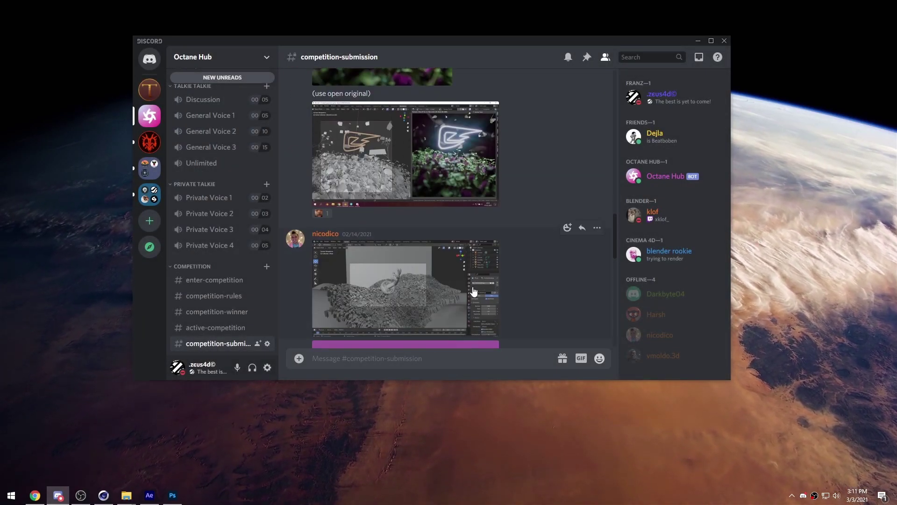
pyautogui.scroll(-3, 475, 289)
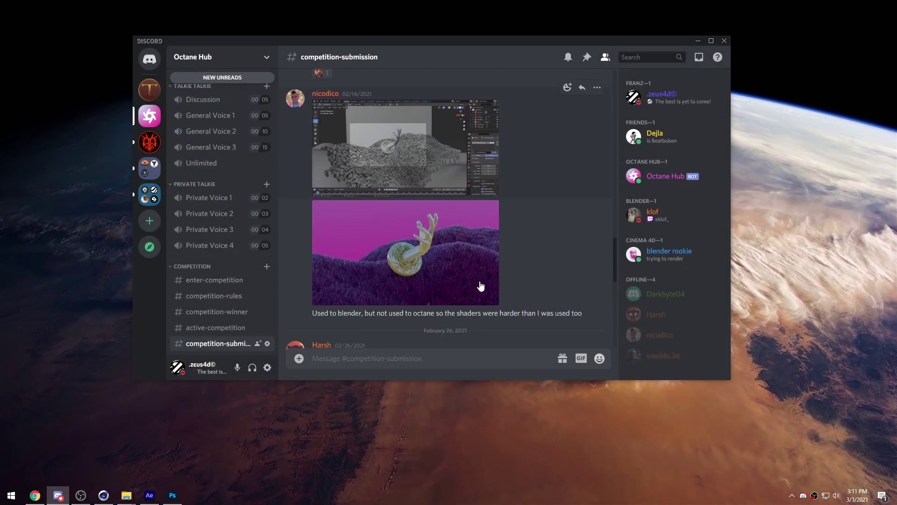
pyautogui.click(442, 256)
pyautogui.click(417, 332)
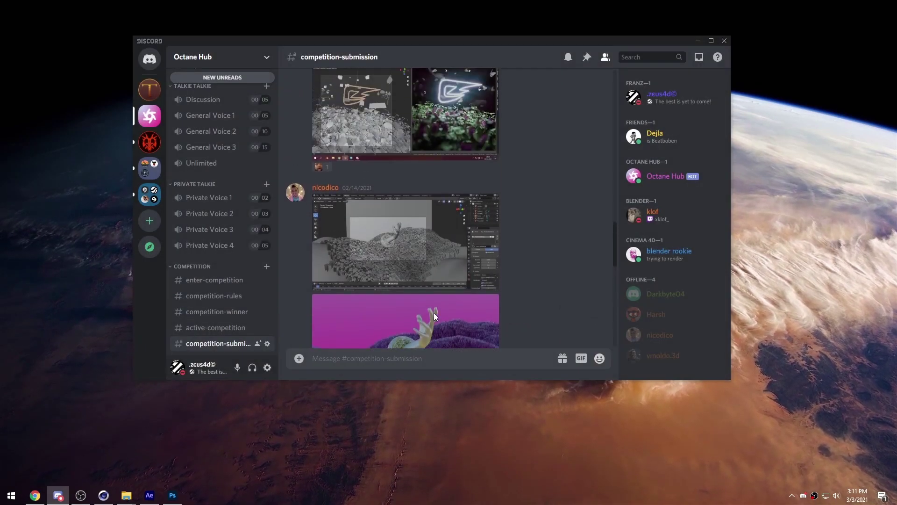
# Step: Enlarge and inspect the grass field and planet renders
pyautogui.scroll(5, 434, 312)
pyautogui.scroll(1, 434, 310)
pyautogui.click(425, 178)
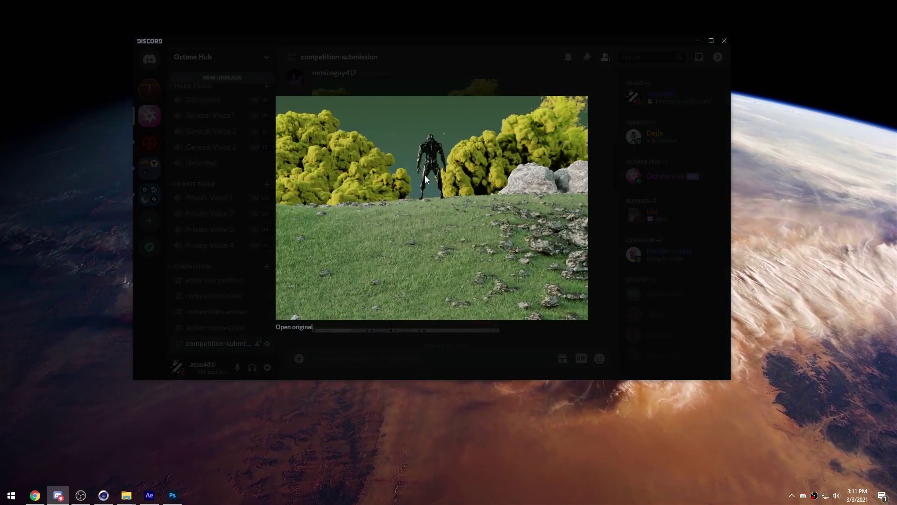
pyautogui.click(419, 92)
pyautogui.scroll(5, 415, 225)
pyautogui.click(410, 255)
pyautogui.click(581, 234)
# Step: Scroll down to the latest February 26 weekly submission
pyautogui.scroll(-8, 545, 236)
pyautogui.scroll(-3, 455, 220)
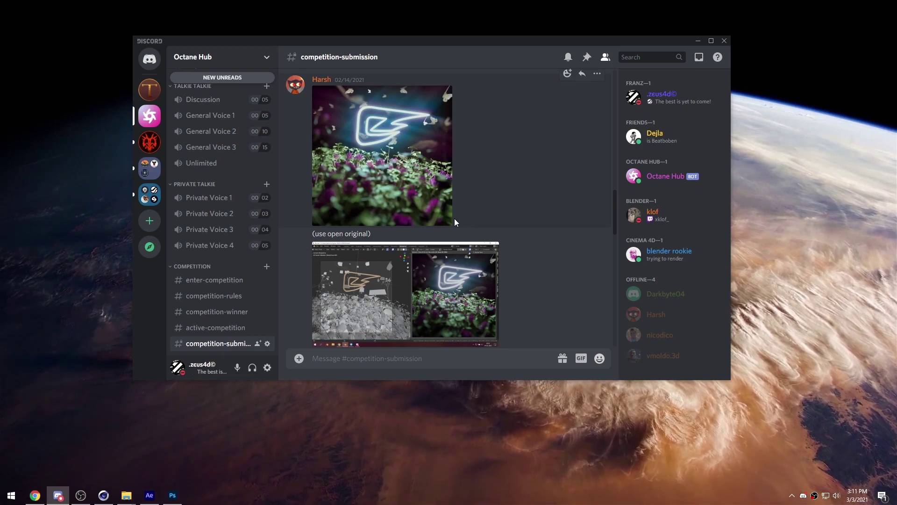
pyautogui.scroll(-3, 454, 220)
pyautogui.scroll(-7, 448, 218)
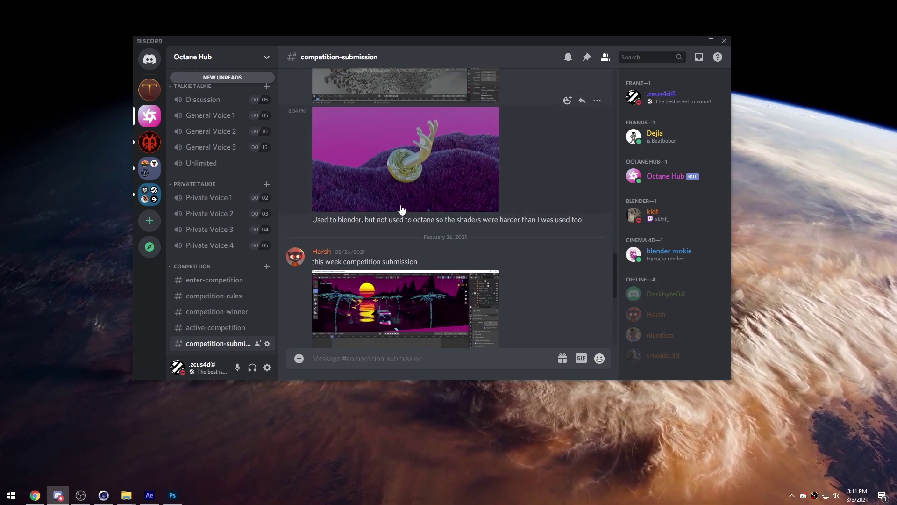
pyautogui.scroll(-2, 441, 223)
pyautogui.scroll(2, 441, 224)
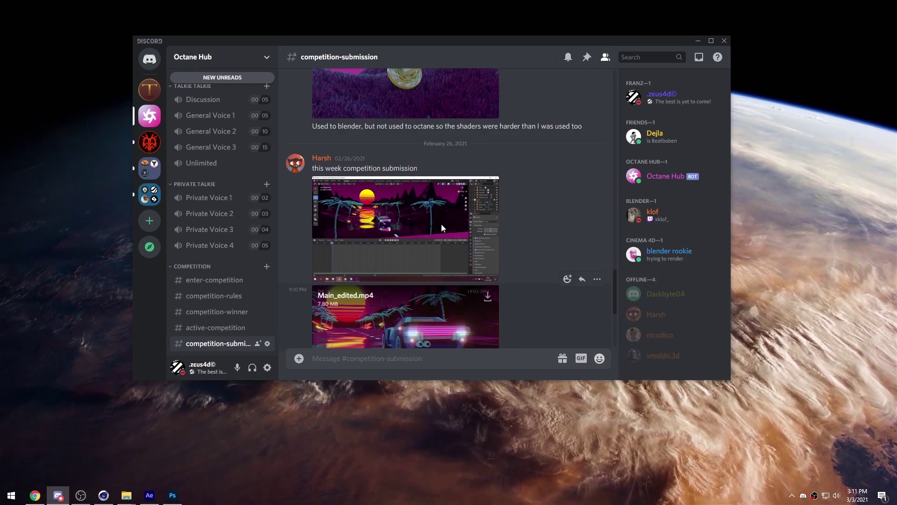
# Step: Enlarge the synthwave scene screenshot from the February 26 entry
pyautogui.click(430, 226)
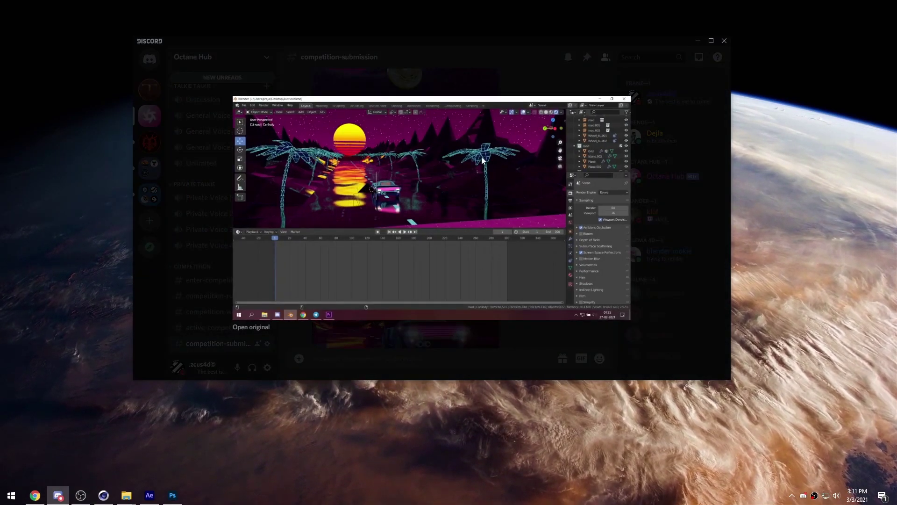
pyautogui.click(391, 330)
pyautogui.scroll(-4, 371, 262)
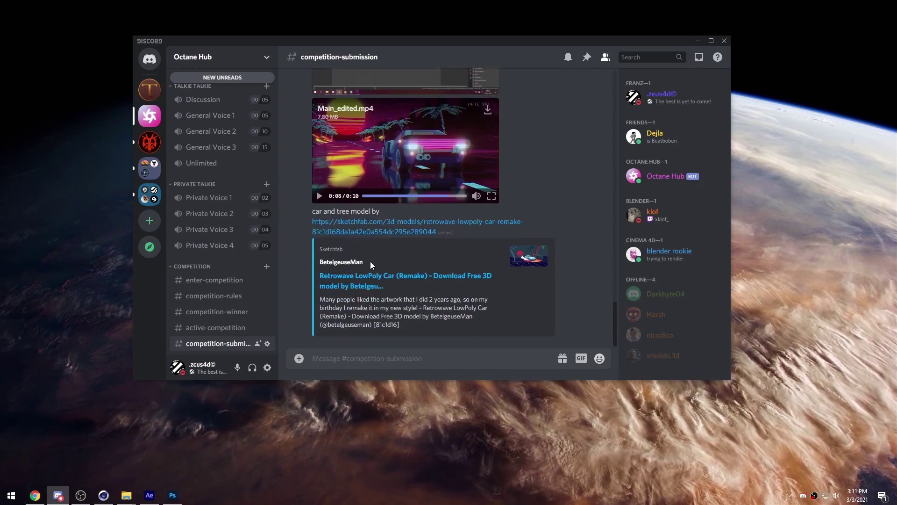
pyautogui.scroll(3, 370, 261)
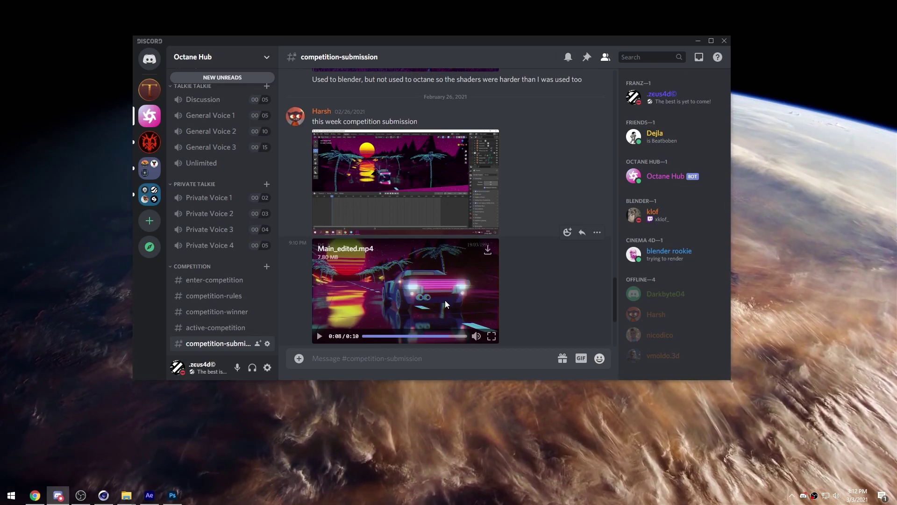
# Step: Play Main_edited.mp4 full screen, exit playback, then minimize Discord
pyautogui.click(491, 336)
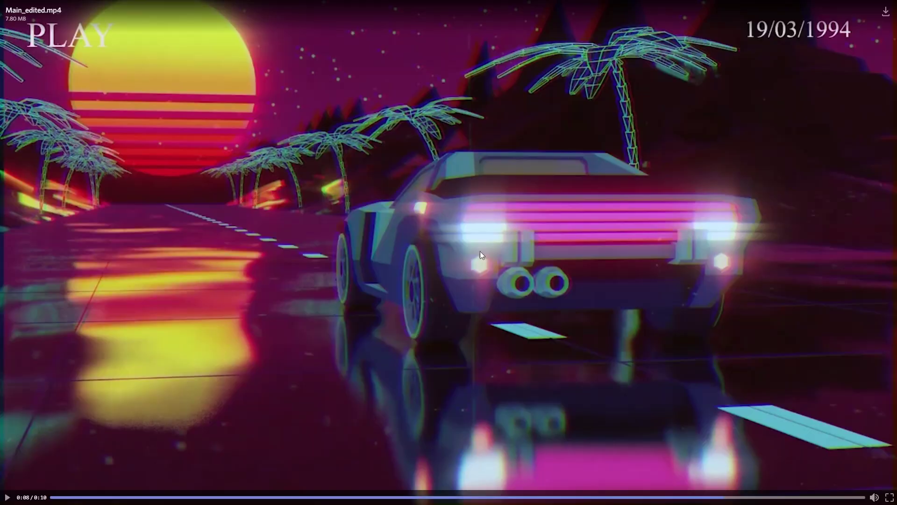
pyautogui.click(432, 257)
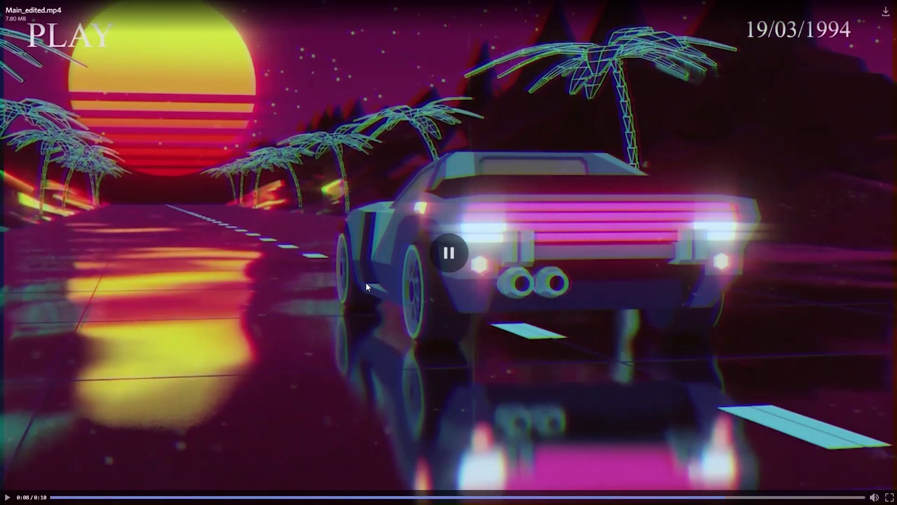
pyautogui.press('Escape')
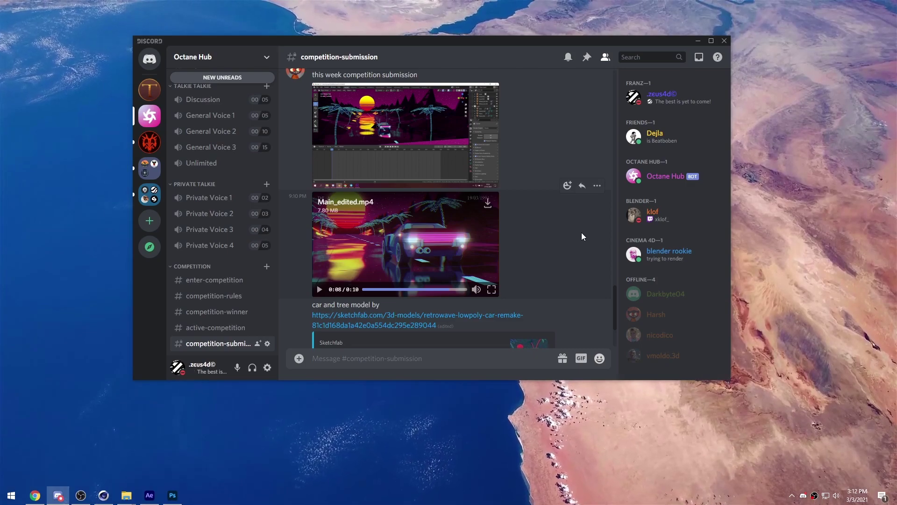
pyautogui.moveTo(523, 43); pyautogui.dragTo(526, 51)
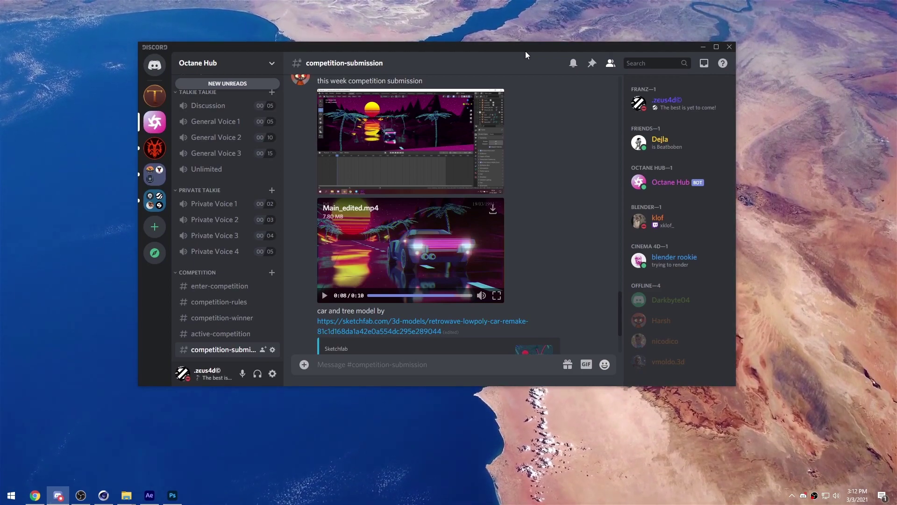
pyautogui.click(710, 52)
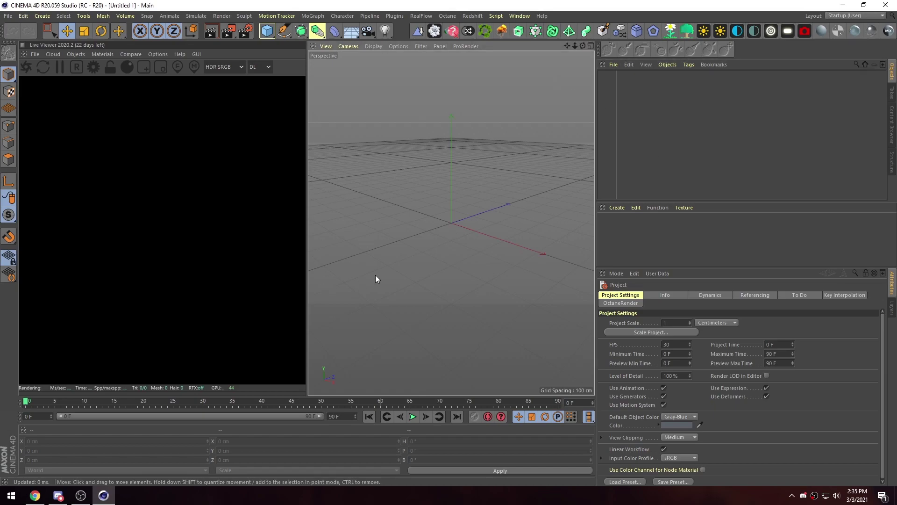
# Step: Pan and orbit around the empty grid of the Untitled 1 scene
pyautogui.keyDown('alt'); pyautogui.moveTo(392, 266); pyautogui.dragTo(462, 234); pyautogui.keyUp('alt')
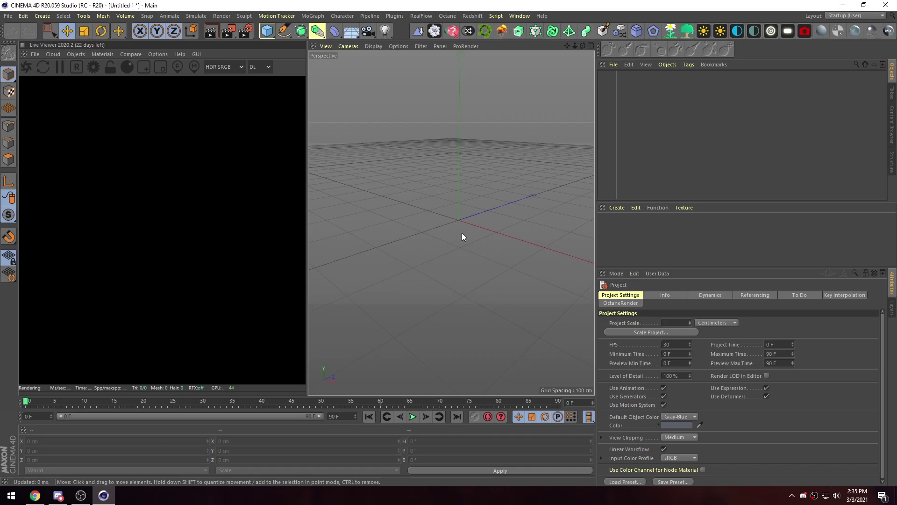
pyautogui.moveTo(462, 233)
pyautogui.keyDown('alt'); pyautogui.mouseDown()
pyautogui.moveTo(463, 248)
pyautogui.moveTo(515, 261)
pyautogui.moveTo(457, 241)
pyautogui.moveTo(452, 253)
pyautogui.mouseUp(); pyautogui.keyUp('alt')
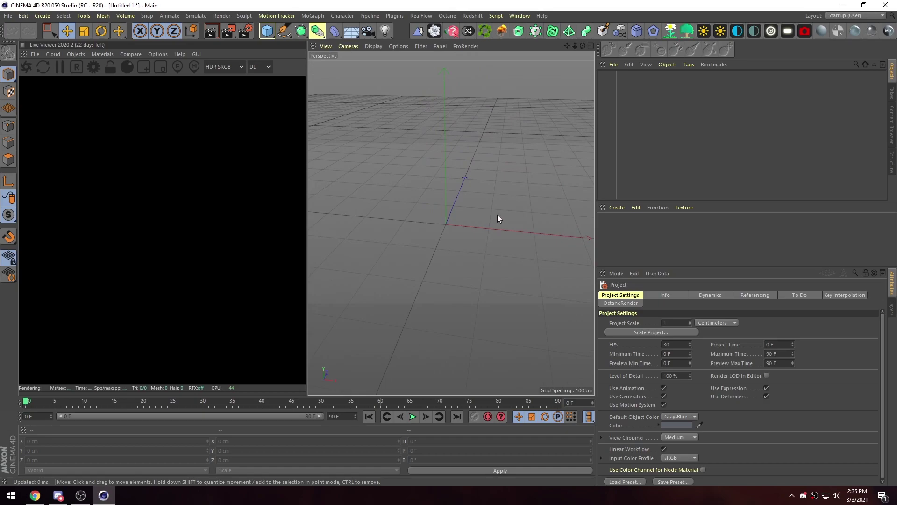
pyautogui.keyDown('alt'); pyautogui.moveTo(498, 212); pyautogui.dragTo(447, 222); pyautogui.keyUp('alt')
# Step: Add a Torus primitive to the scene
pyautogui.click(267, 30)
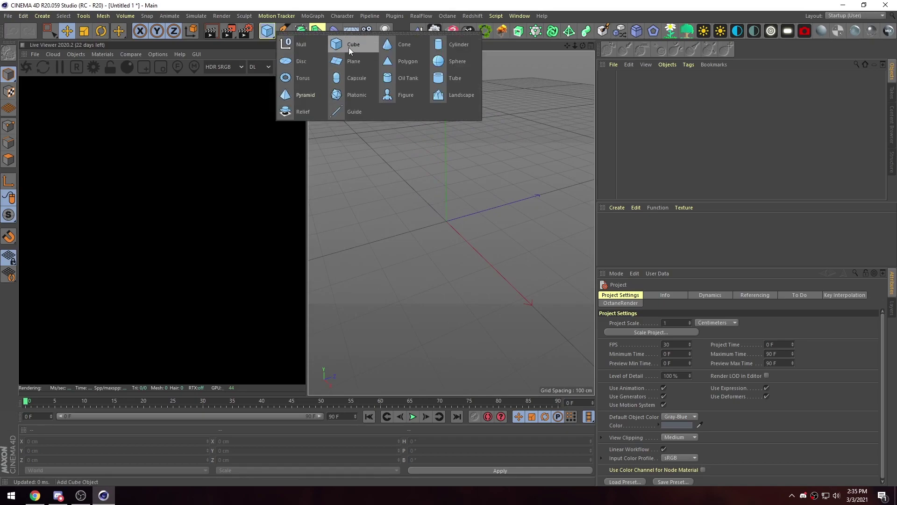
pyautogui.click(298, 78)
pyautogui.keyDown('alt'); pyautogui.moveTo(429, 226); pyautogui.dragTo(449, 251); pyautogui.keyUp('alt')
# Step: Set the torus to 80 ring segments and 25 pipe segments
pyautogui.click(677, 341)
pyautogui.click(676, 342)
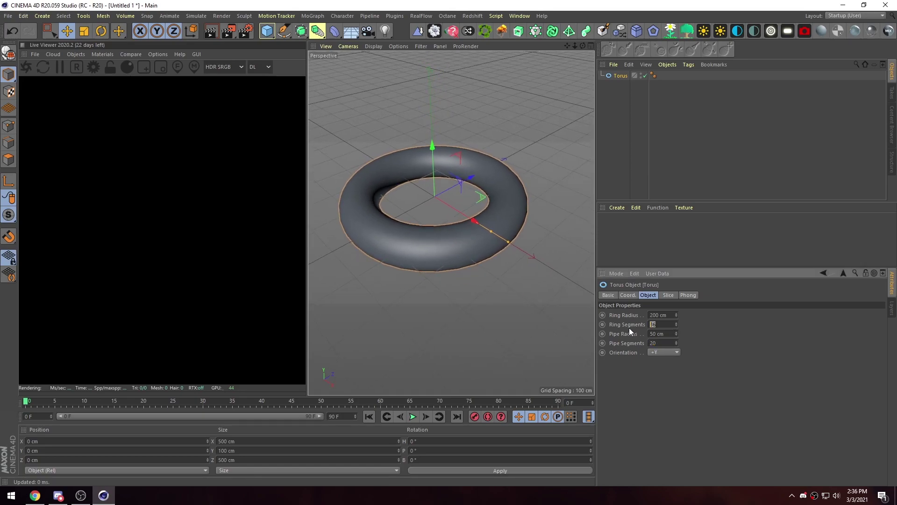
pyautogui.click(542, 256)
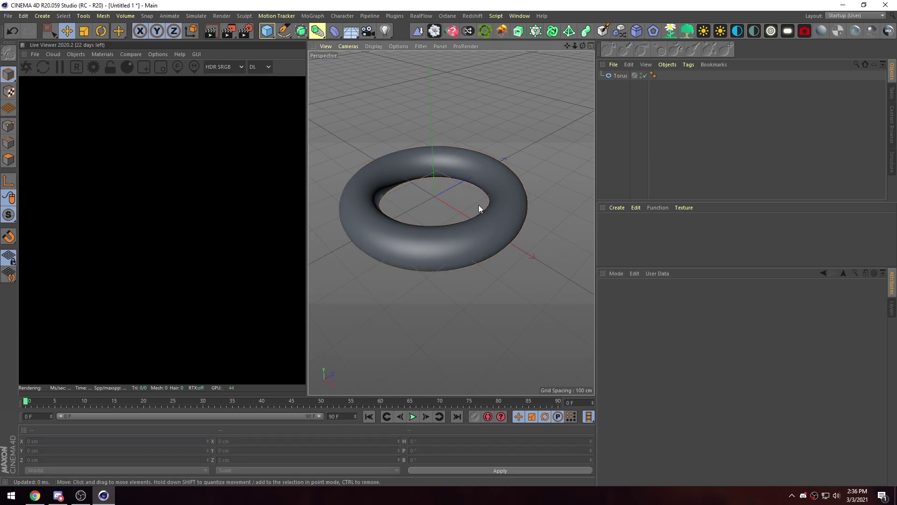
pyautogui.scroll(4, 441, 234)
pyautogui.keyDown('alt'); pyautogui.moveTo(454, 204); pyautogui.dragTo(515, 245); pyautogui.keyUp('alt')
pyautogui.click(515, 245)
pyautogui.click(650, 343)
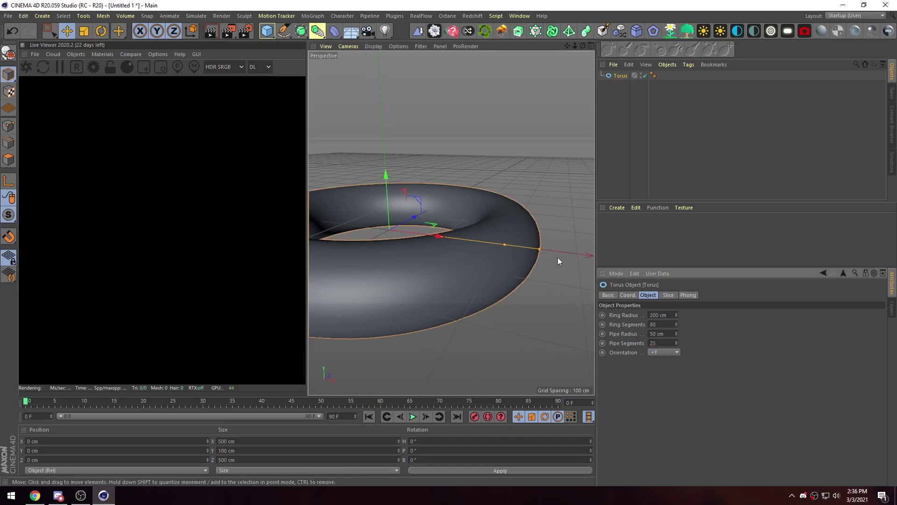
pyautogui.scroll(-3, 546, 244)
pyautogui.keyDown('alt'); pyautogui.moveTo(465, 249); pyautogui.dragTo(509, 263); pyautogui.keyUp('alt')
pyautogui.click(570, 272)
pyautogui.click(467, 250)
pyautogui.click(453, 231)
pyautogui.keyDown('alt'); pyautogui.moveTo(452, 232); pyautogui.dragTo(418, 213); pyautogui.keyUp('alt')
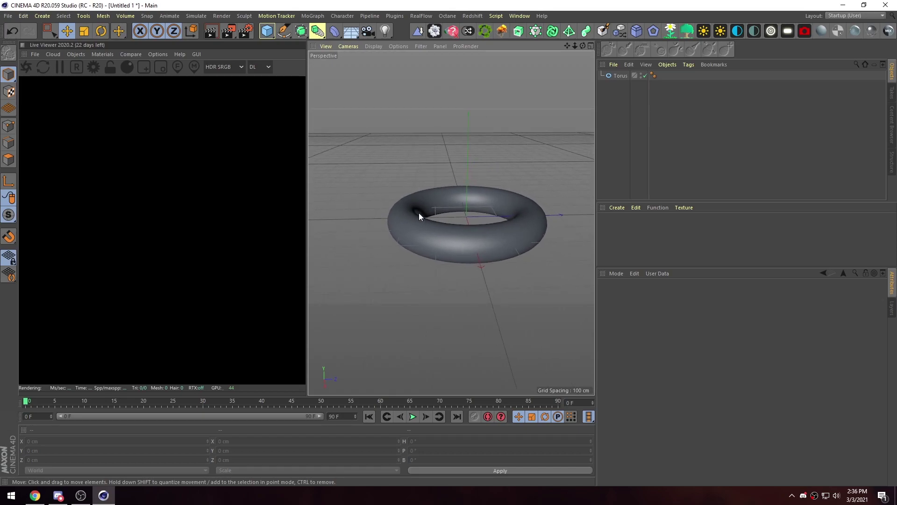
# Step: Add an Octane Camera and look through it
pyautogui.click(74, 54)
pyautogui.click(88, 64)
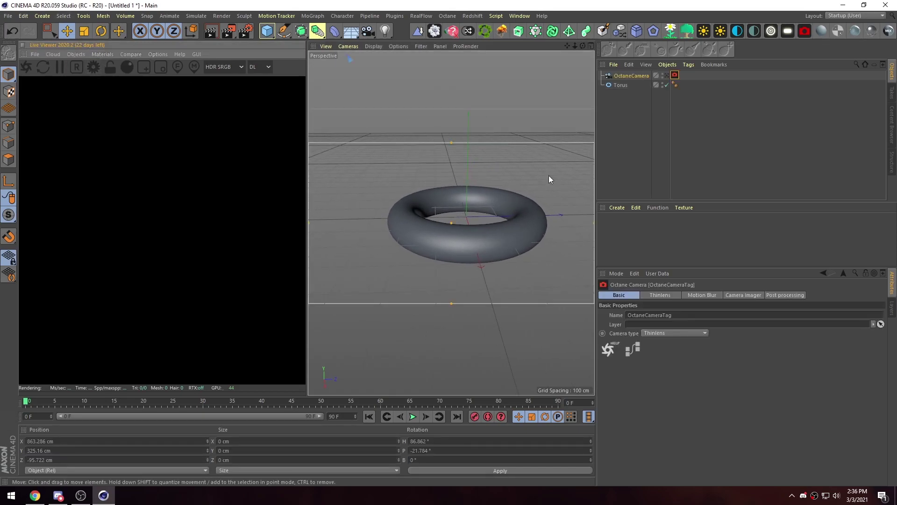
pyautogui.click(667, 145)
pyautogui.click(667, 75)
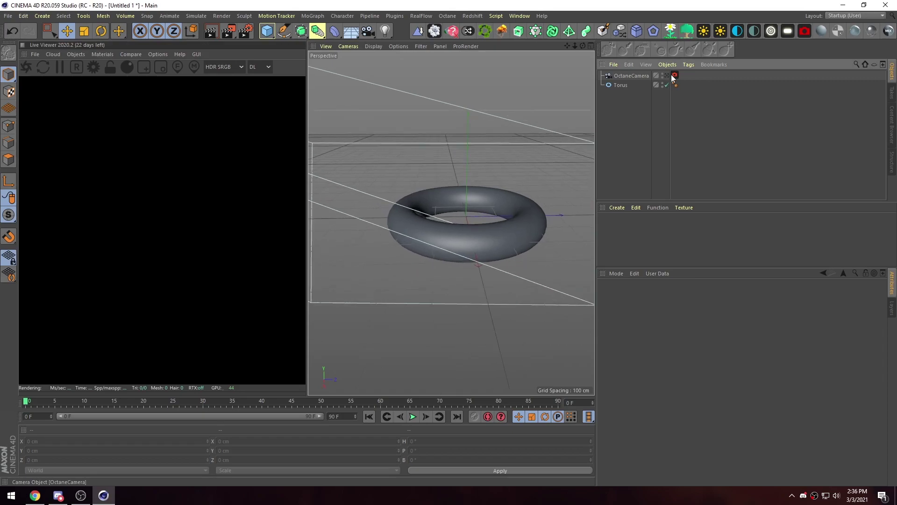
pyautogui.click(635, 75)
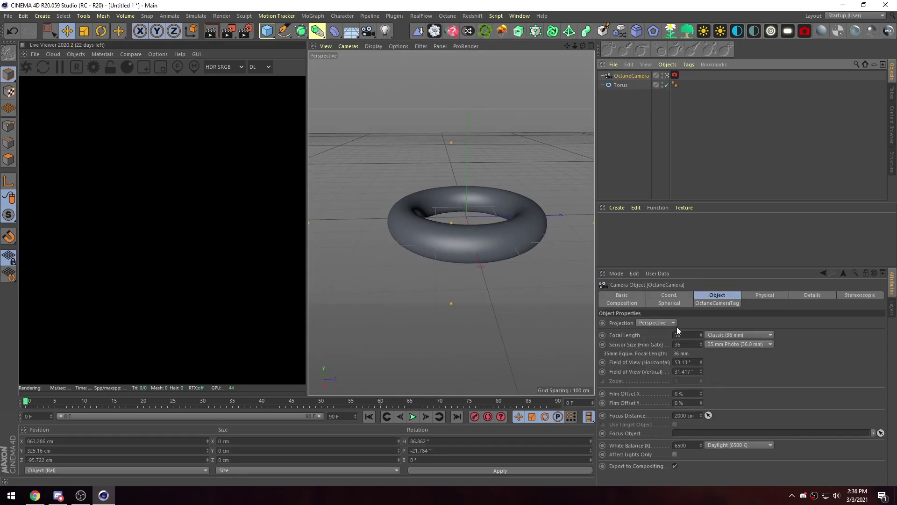
# Step: Zero the camera's heading and pitch rotation
pyautogui.click(673, 296)
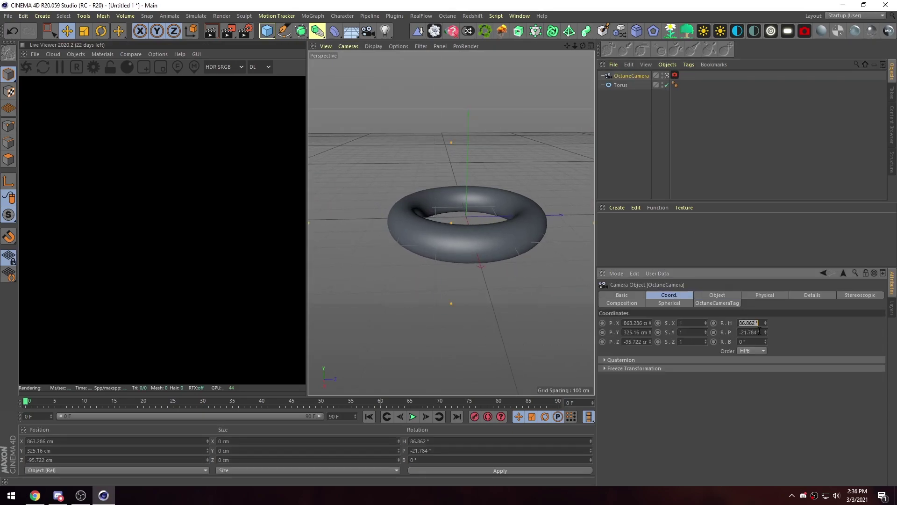
pyautogui.write('0')
pyautogui.press('Tab')
pyautogui.write('0')
pyautogui.press('Return')
# Step: Zero the camera's X, Y, Z position, then pull it back to frame the torus
pyautogui.click(636, 323)
pyautogui.write('0')
pyautogui.press('Tab')
pyautogui.write('0')
pyautogui.press('Tab')
pyautogui.write('0')
pyautogui.press('Return')
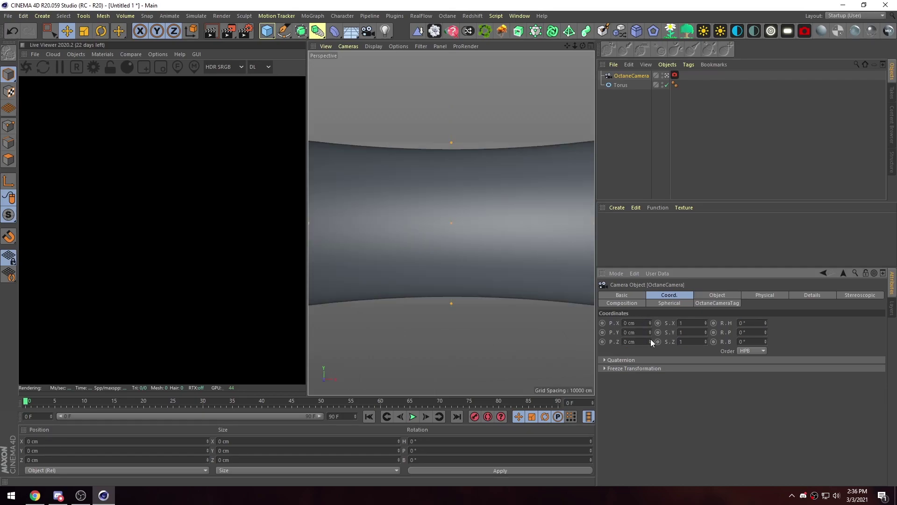
pyautogui.moveTo(651, 340); pyautogui.dragTo(650, 370)
# Step: Tilt the torus with the rotate tool and move the camera further back
pyautogui.click(486, 213)
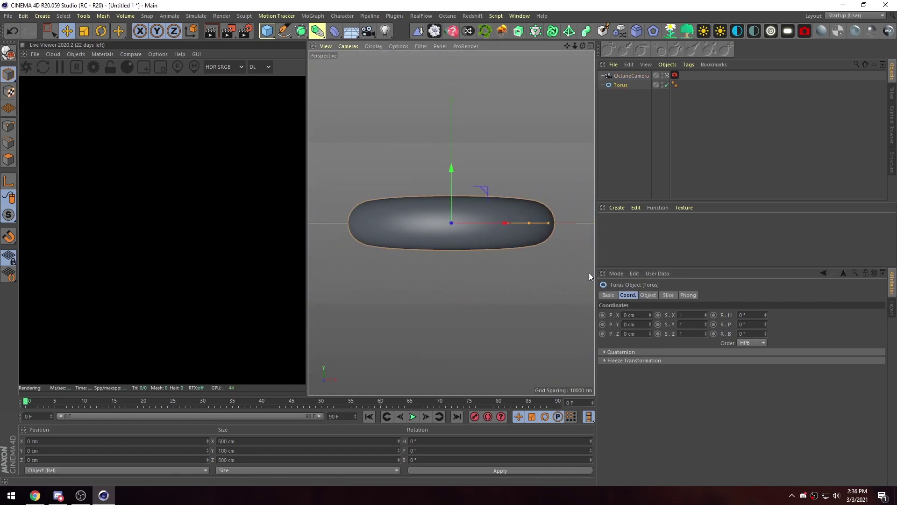
pyautogui.press('r')
pyautogui.moveTo(472, 201); pyautogui.dragTo(481, 240)
pyautogui.click(631, 75)
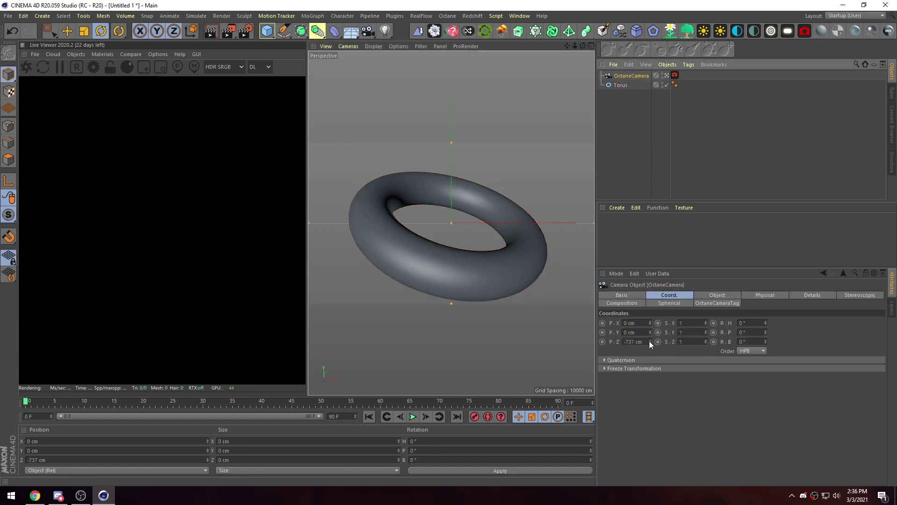
pyautogui.moveTo(650, 341); pyautogui.dragTo(649, 337)
pyautogui.click(544, 188)
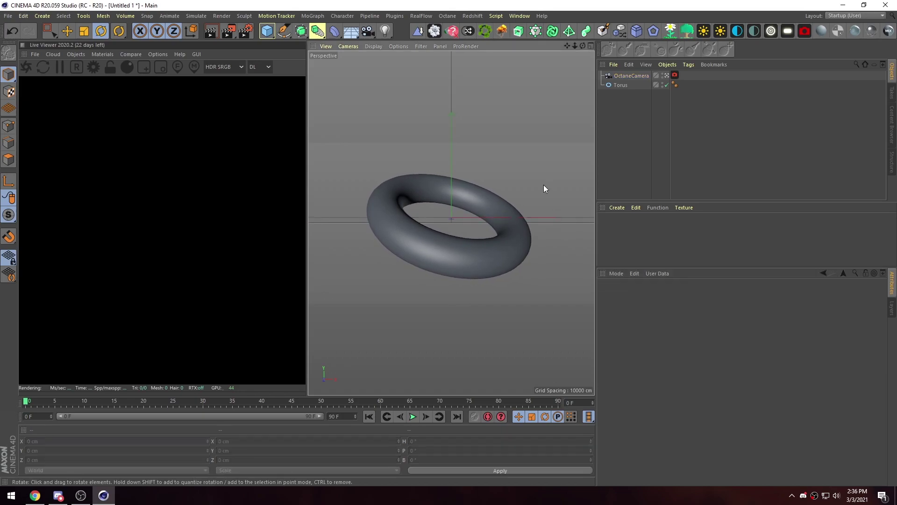
# Step: Tilt the torus to H 24.071°, P 39.54°, B 9.043° and leave the camera view
pyautogui.click(505, 269)
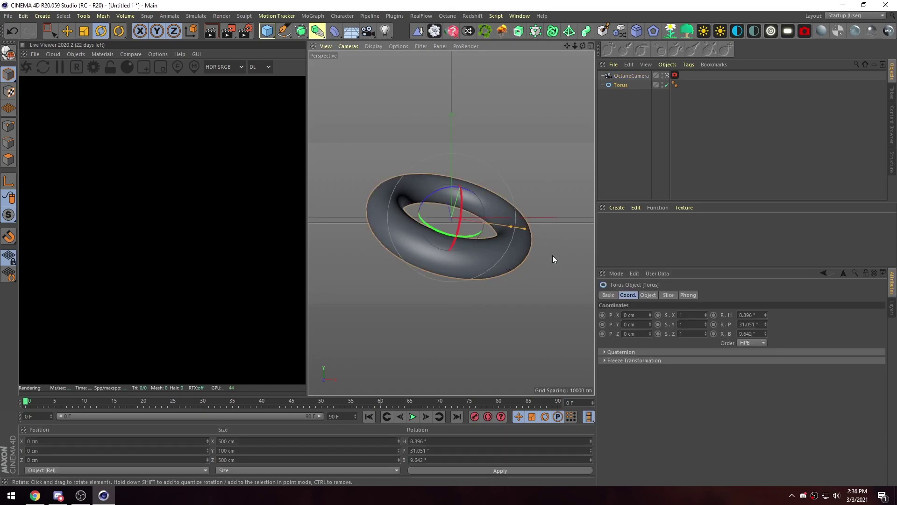
pyautogui.moveTo(470, 206)
pyautogui.mouseDown()
pyautogui.moveTo(487, 229)
pyautogui.moveTo(486, 213)
pyautogui.moveTo(526, 193)
pyautogui.moveTo(518, 232)
pyautogui.moveTo(452, 208)
pyautogui.mouseUp()
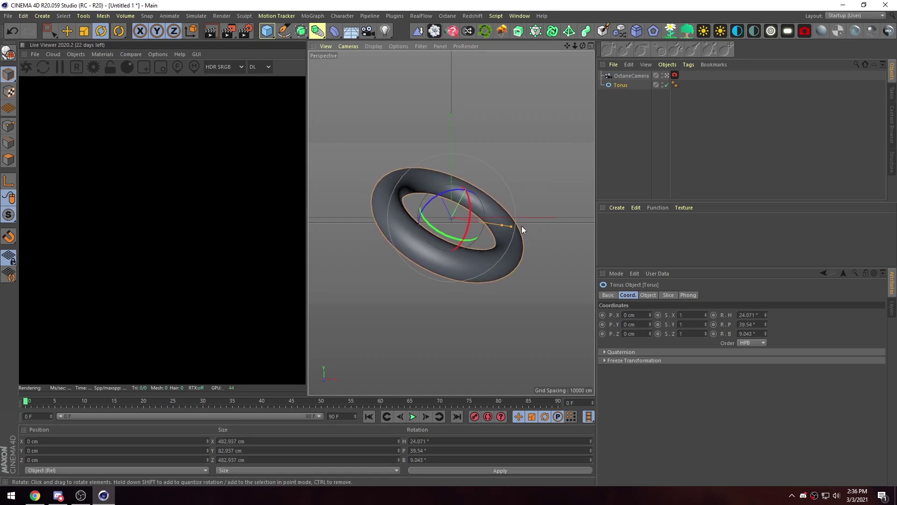
pyautogui.moveTo(520, 226); pyautogui.dragTo(511, 225)
pyautogui.click(637, 137)
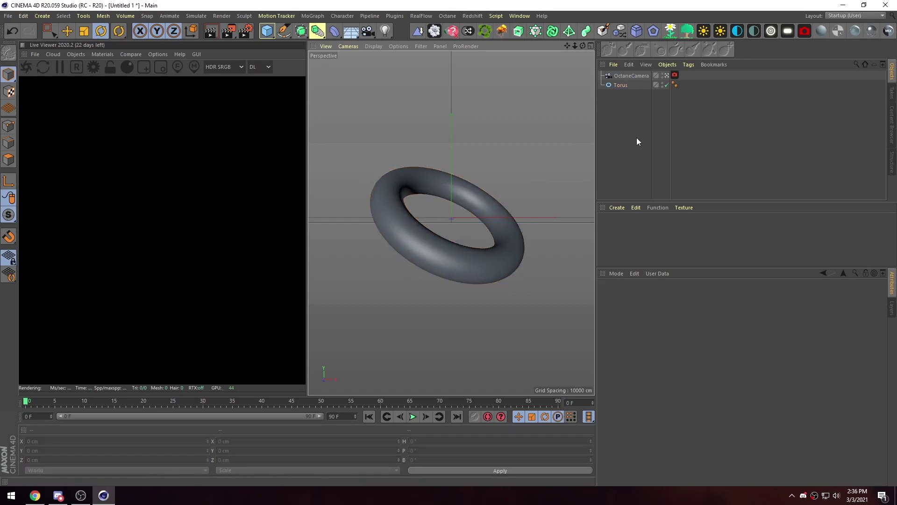
pyautogui.click(667, 77)
pyautogui.keyDown('alt'); pyautogui.moveTo(511, 305); pyautogui.dragTo(471, 175); pyautogui.keyUp('alt')
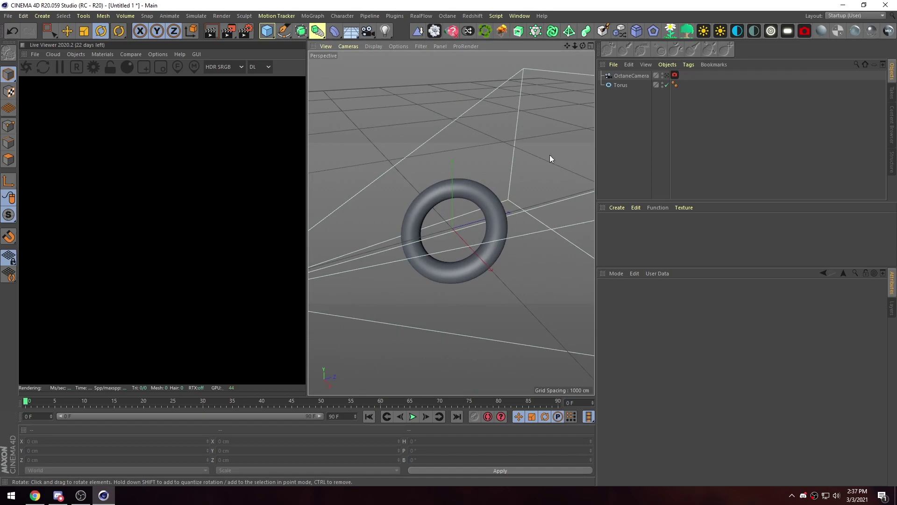
# Step: Add a Plane sized 1024 × 1024 cm
pyautogui.click(271, 32)
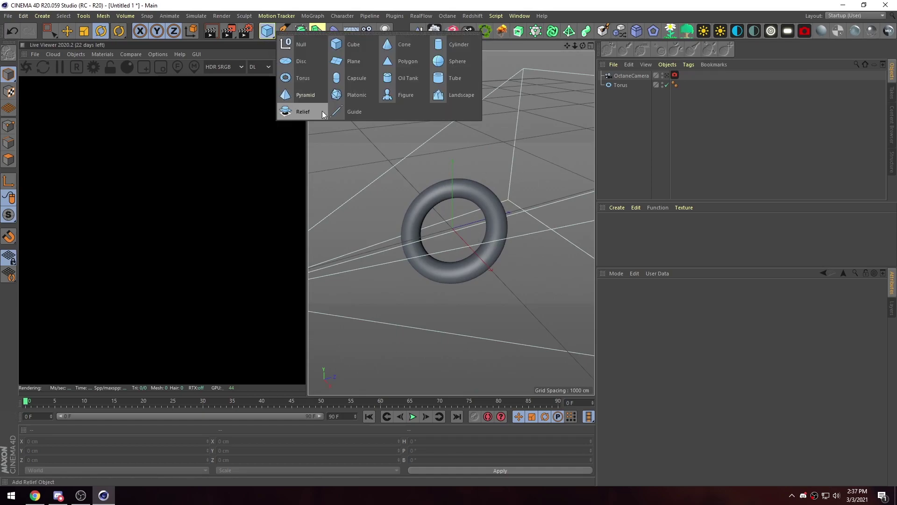
pyautogui.click(353, 61)
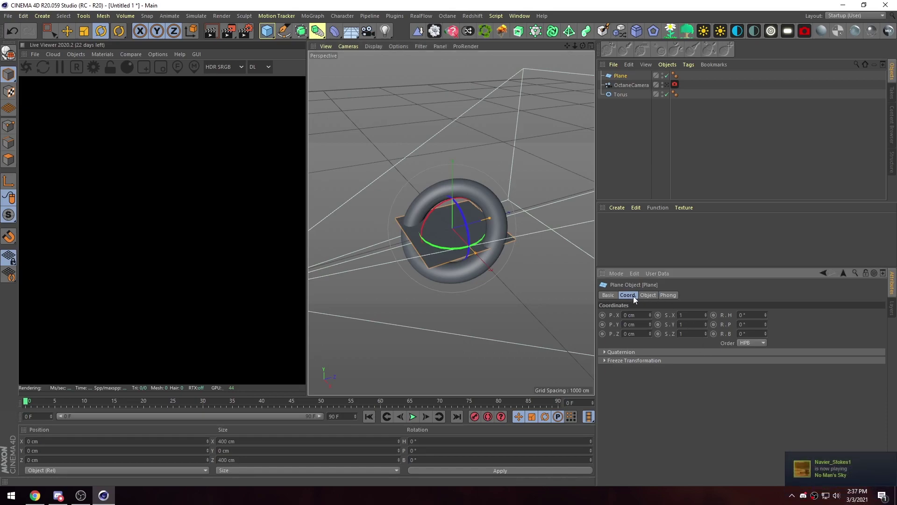
pyautogui.click(649, 295)
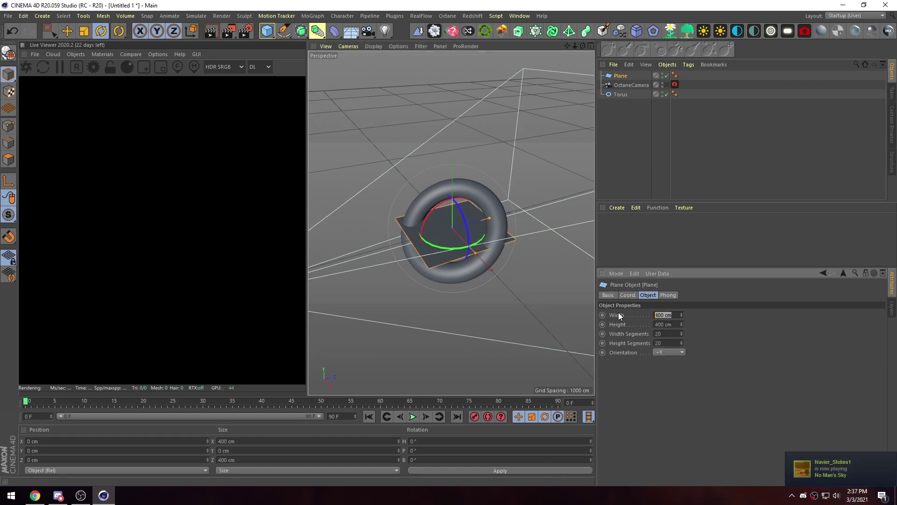
pyautogui.write('1024')
pyautogui.press('Return')
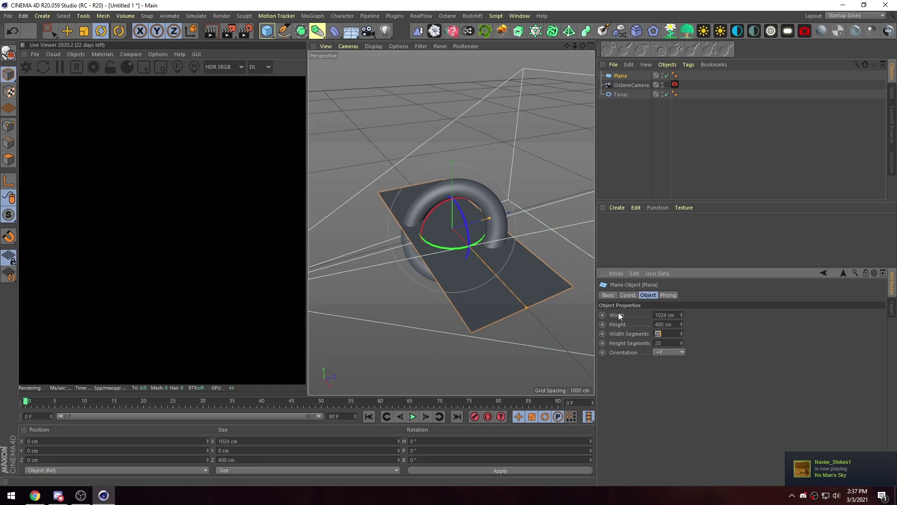
pyautogui.press('Tab')
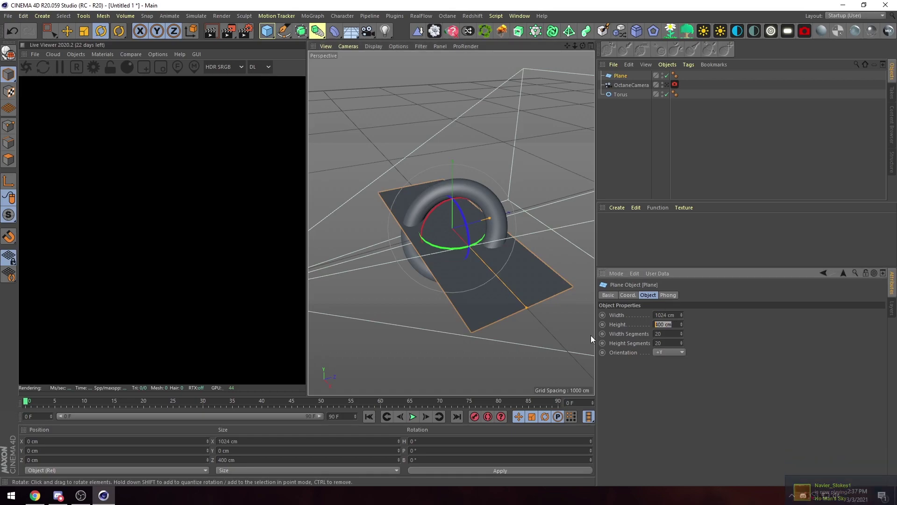
pyautogui.write('1024')
pyautogui.press('Return')
# Step: Enlarge the plane's width and height to 2048 cm
pyautogui.keyDown('alt'); pyautogui.moveTo(366, 249); pyautogui.dragTo(406, 251); pyautogui.keyUp('alt')
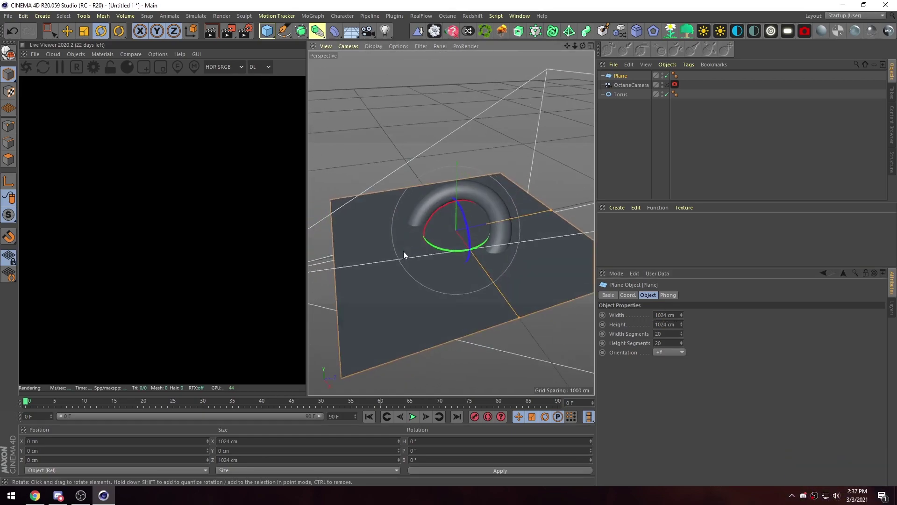
pyautogui.click(683, 317)
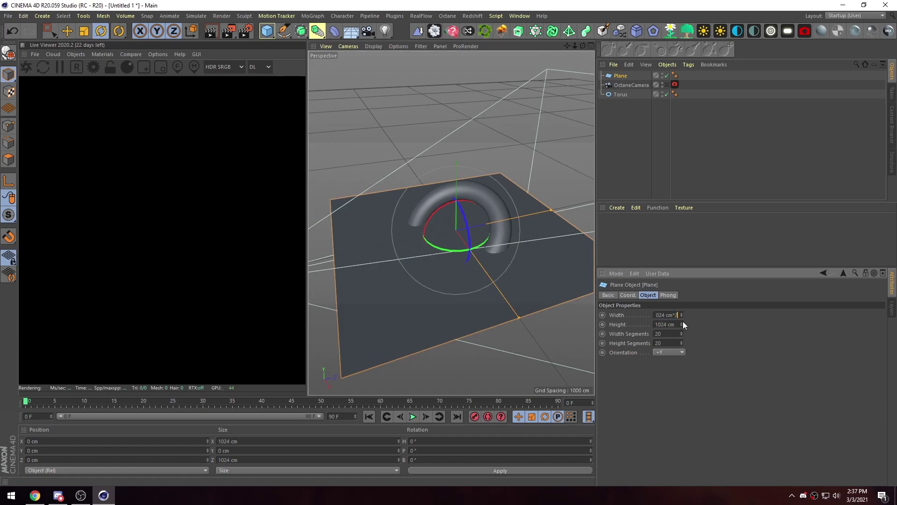
pyautogui.press('Tab')
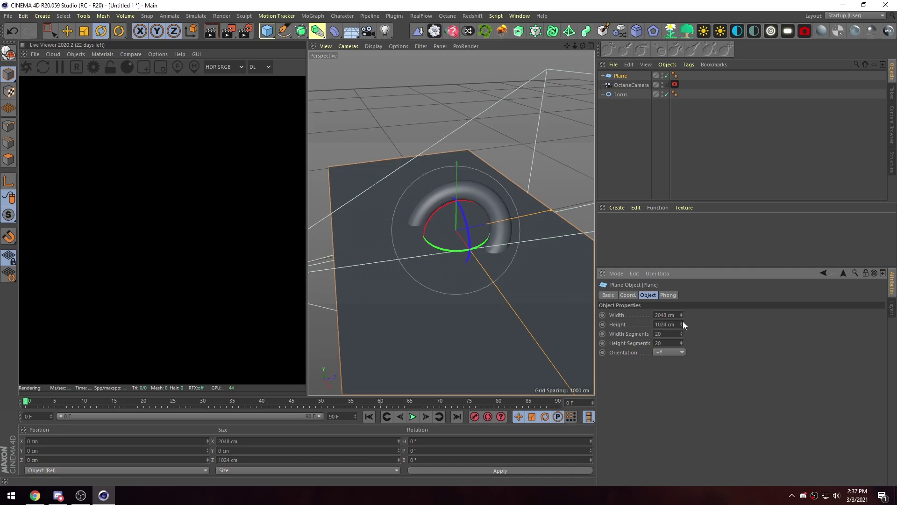
pyautogui.write('2048')
pyautogui.press('Return')
pyautogui.keyDown('alt'); pyautogui.moveTo(587, 299); pyautogui.dragTo(451, 265); pyautogui.keyUp('alt')
# Step: Give the plane 50 width and 50 height segments
pyautogui.click(661, 334)
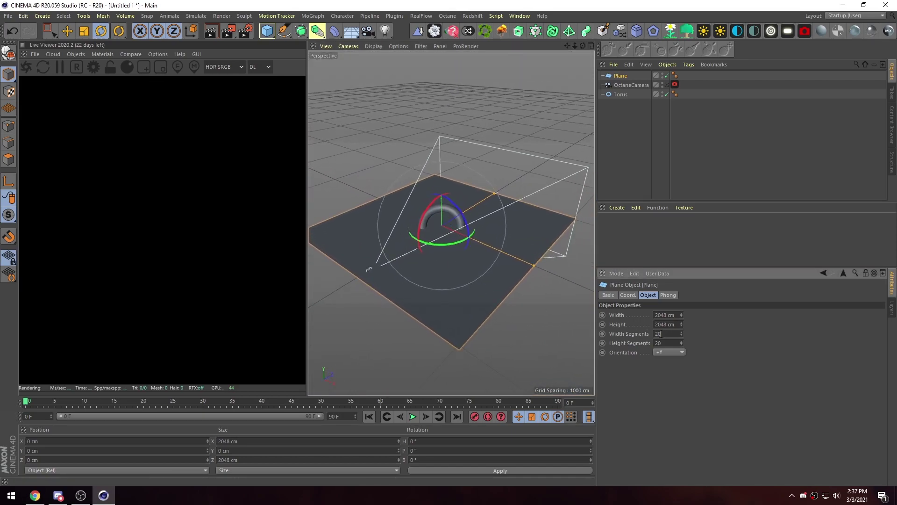
pyautogui.write('50')
pyautogui.press('Tab')
pyautogui.write('50')
pyautogui.press('Return')
pyautogui.keyDown('alt'); pyautogui.moveTo(542, 309); pyautogui.dragTo(461, 293); pyautogui.keyUp('alt')
pyautogui.click(661, 137)
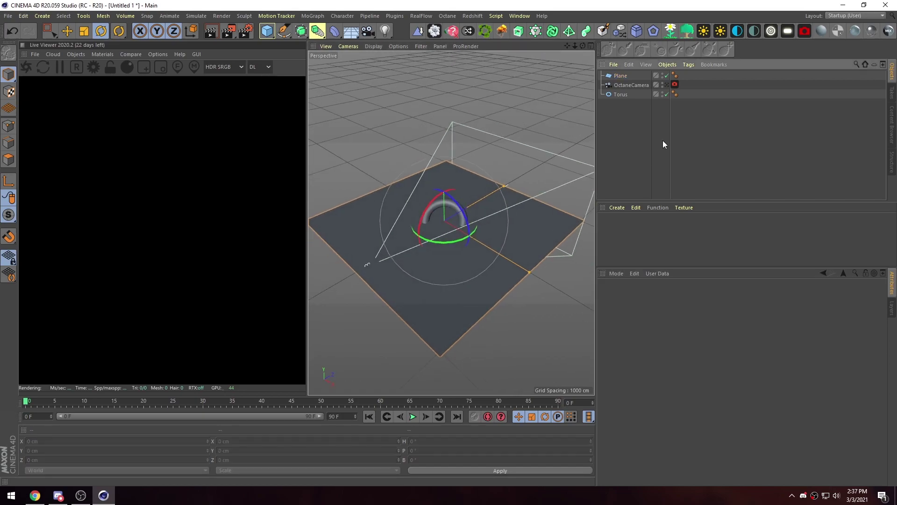
pyautogui.click(622, 75)
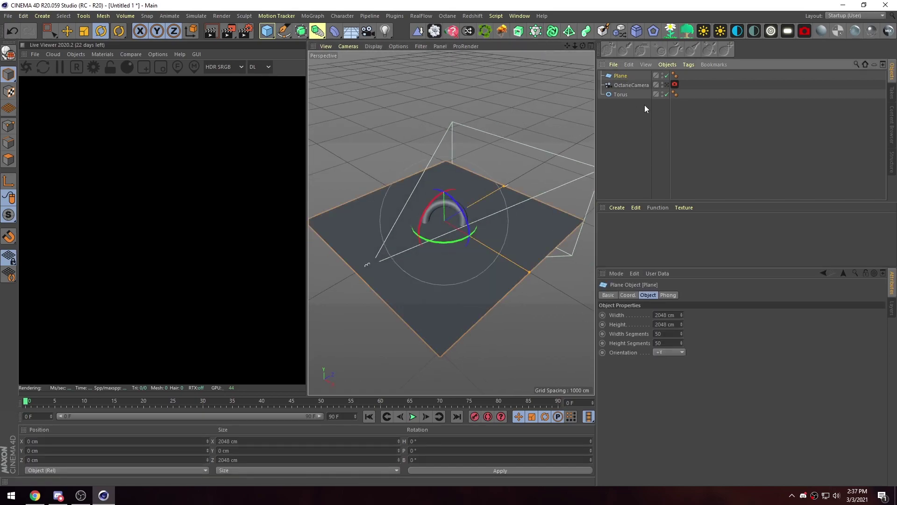
# Step: Add a Subdivision Surface through the 'subd' command search
pyautogui.hotkey('shift', 'c')
pyautogui.write('subd')
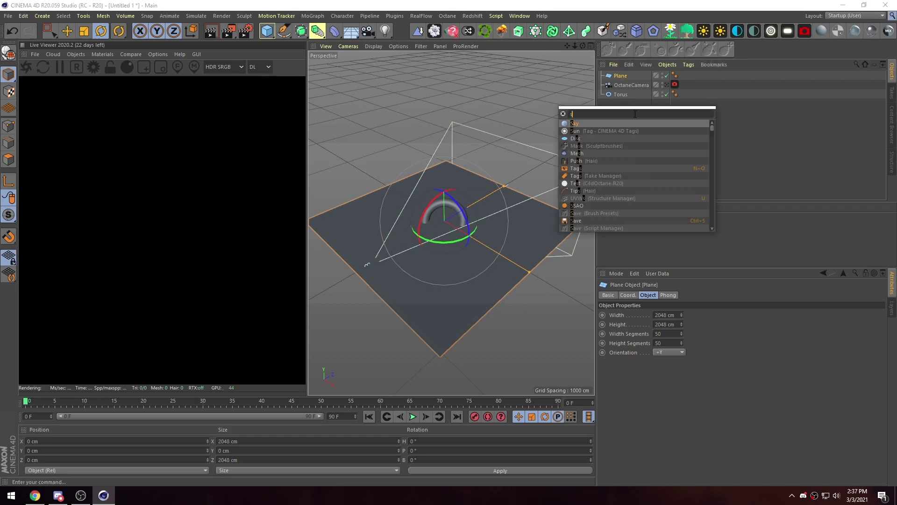
pyautogui.click(609, 145)
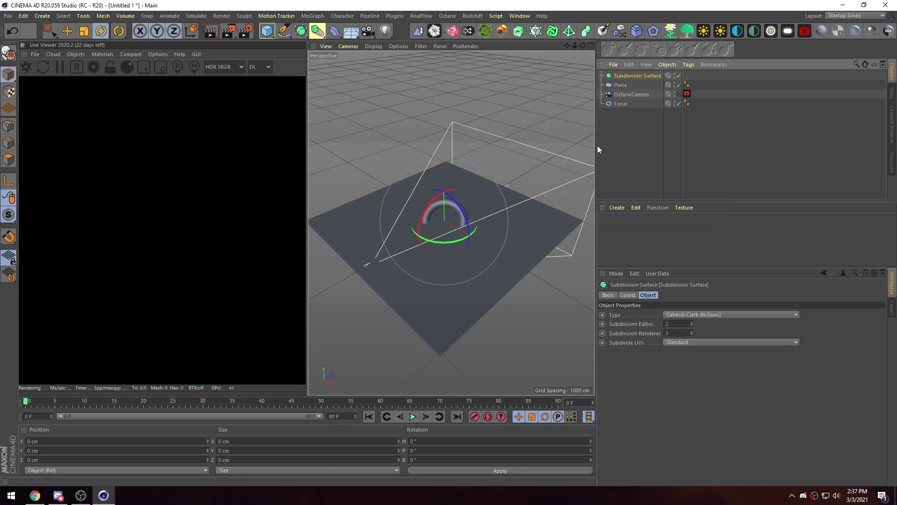
# Step: Cut the plane to 25 × 25 segments and nest it under the Subdivision Surface
pyautogui.click(623, 85)
pyautogui.click(667, 334)
pyautogui.write('25')
pyautogui.press('Tab')
pyautogui.write('25')
pyautogui.click(617, 122)
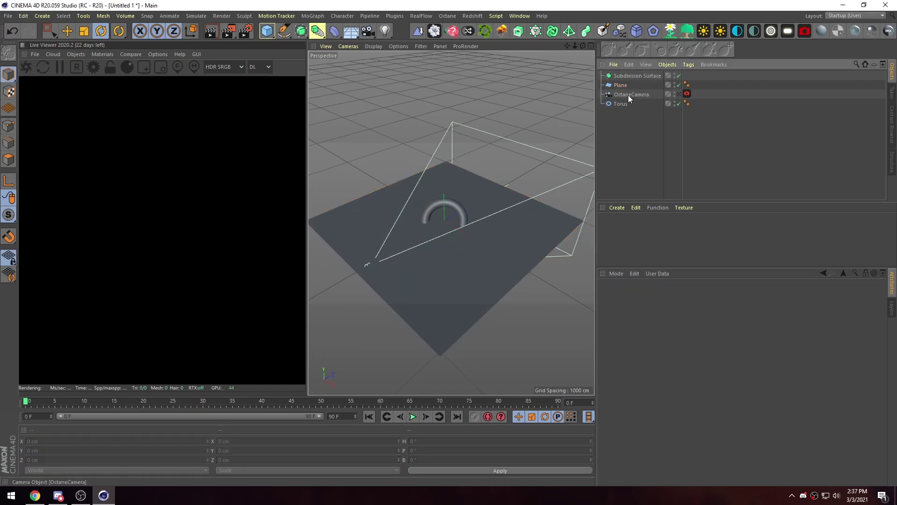
pyautogui.click(623, 85)
pyautogui.moveTo(622, 85)
pyautogui.mouseDown()
pyautogui.moveTo(643, 81)
pyautogui.moveTo(627, 76)
pyautogui.mouseUp()
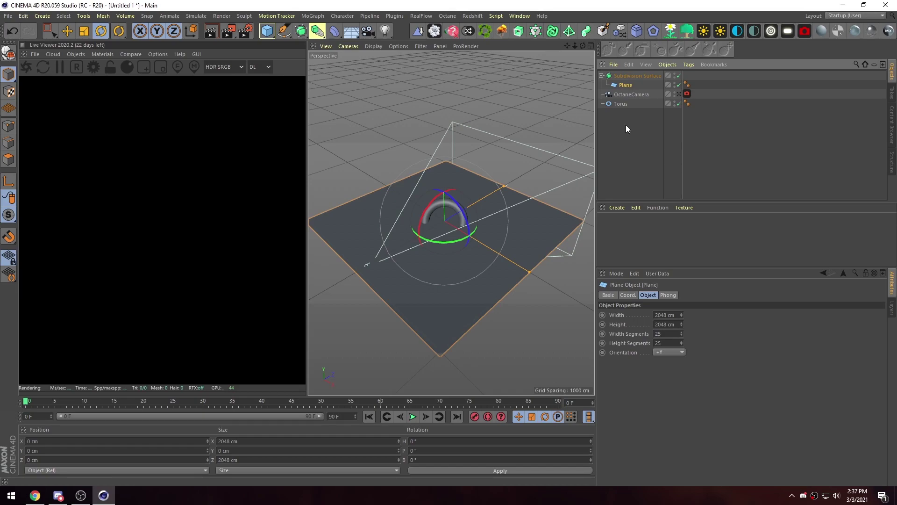
# Step: Add a Bend deformer under the plane, fitted to it, with 90° strength
pyautogui.hotkey('shift', 'c')
pyautogui.write('bend')
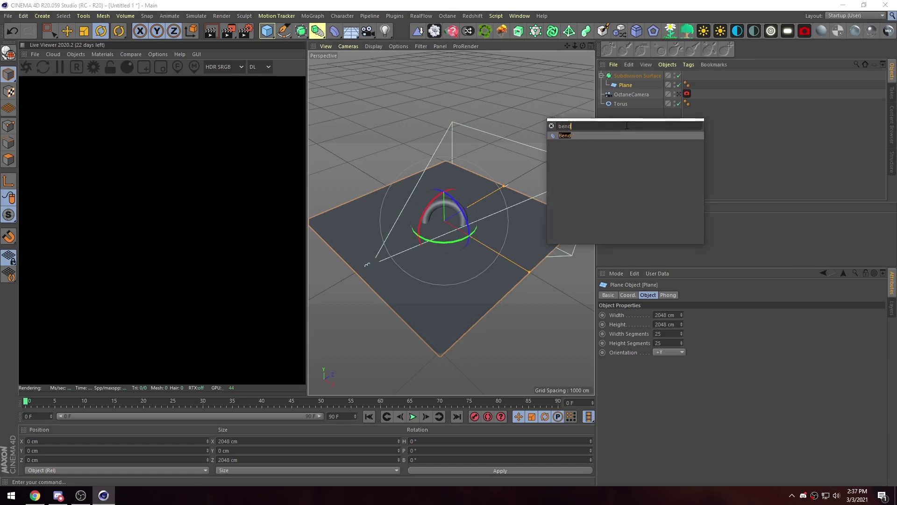
pyautogui.keyDown('shift'); pyautogui.click(566, 136); pyautogui.keyUp('shift')
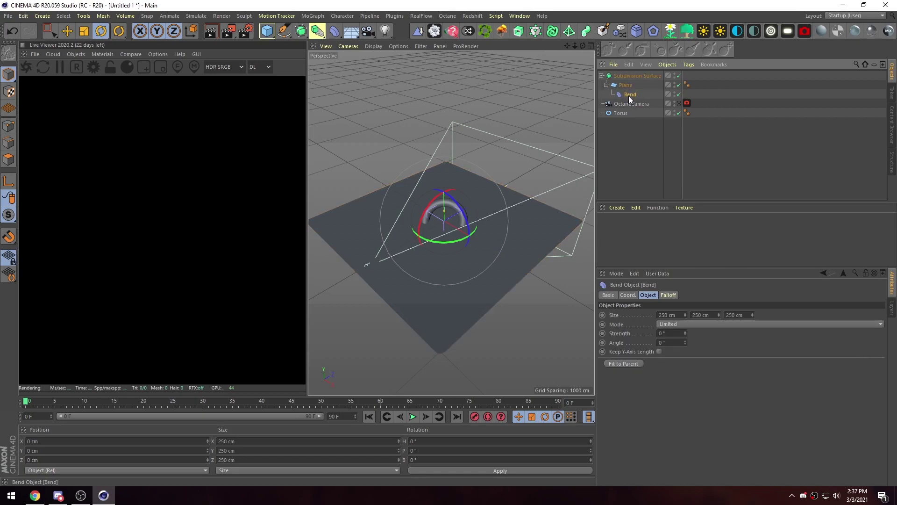
pyautogui.click(612, 364)
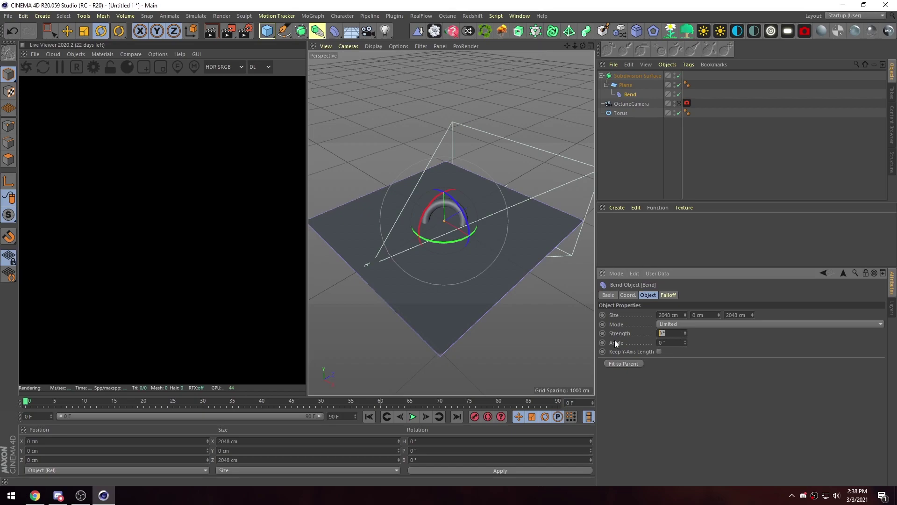
pyautogui.write('90')
pyautogui.press('Return')
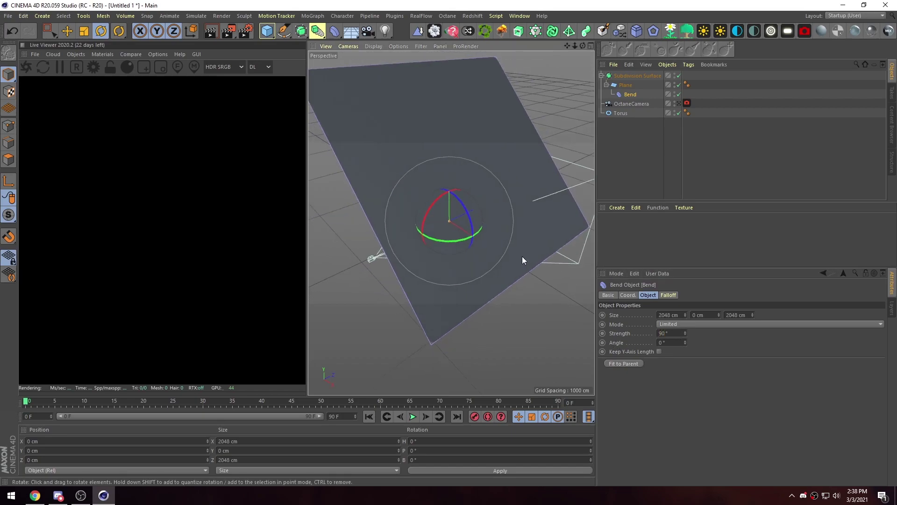
pyautogui.keyDown('alt'); pyautogui.moveTo(523, 261); pyautogui.dragTo(464, 279); pyautogui.keyUp('alt')
# Step: Rotate the Bend deformer to -90° heading
pyautogui.click(627, 150)
pyautogui.click(636, 95)
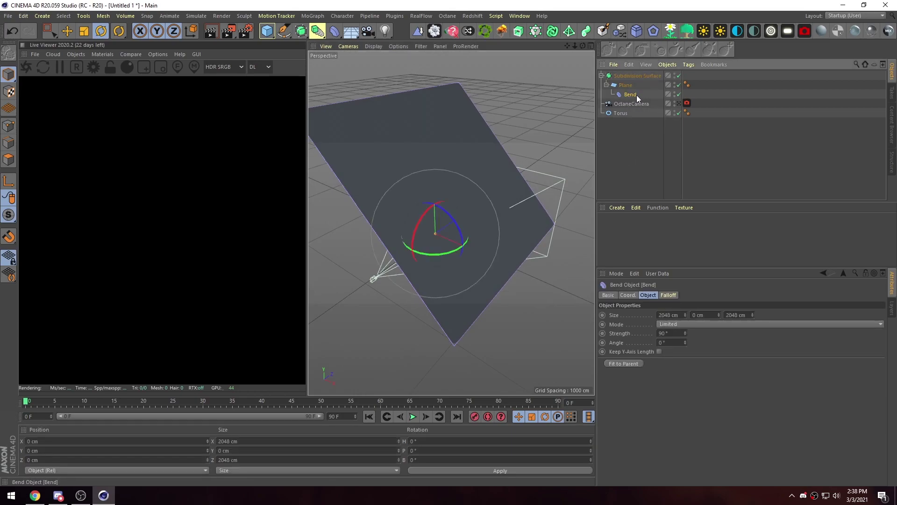
pyautogui.moveTo(455, 223); pyautogui.dragTo(411, 246)
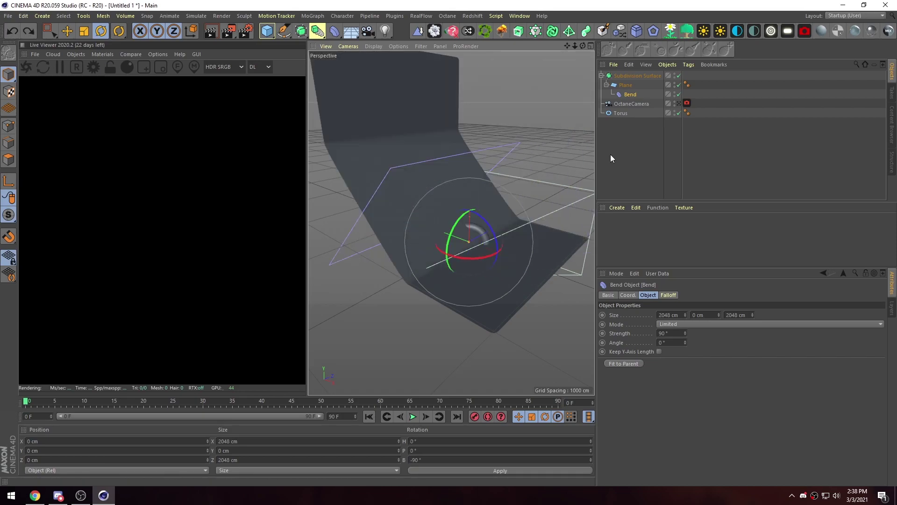
pyautogui.hotkey('ctrl', 'z')
pyautogui.moveTo(476, 257); pyautogui.dragTo(393, 245)
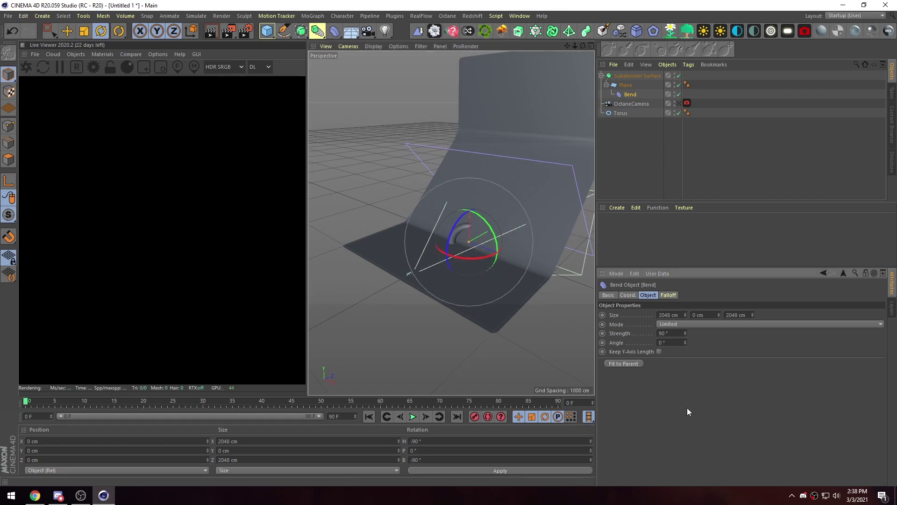
# Step: Set the Bend deformer's Size X to 10 cm
pyautogui.click(608, 364)
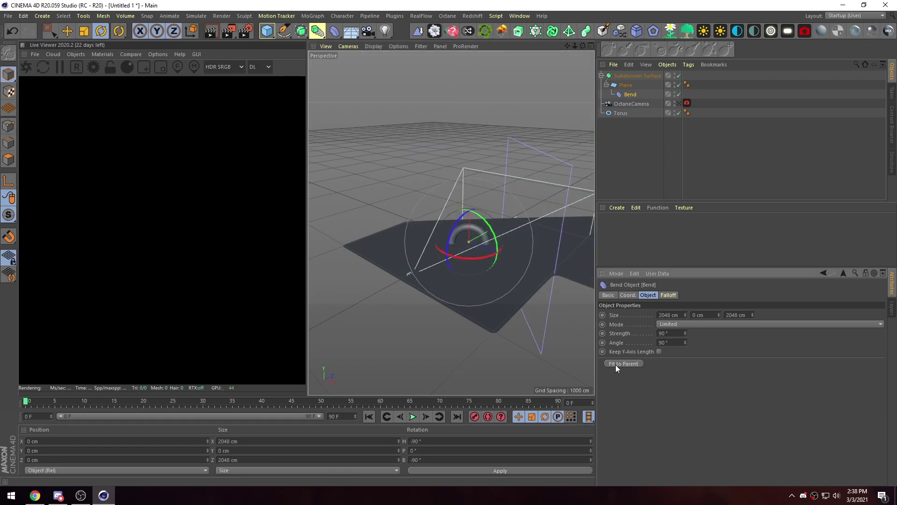
pyautogui.hotkey('ctrl', 'z')
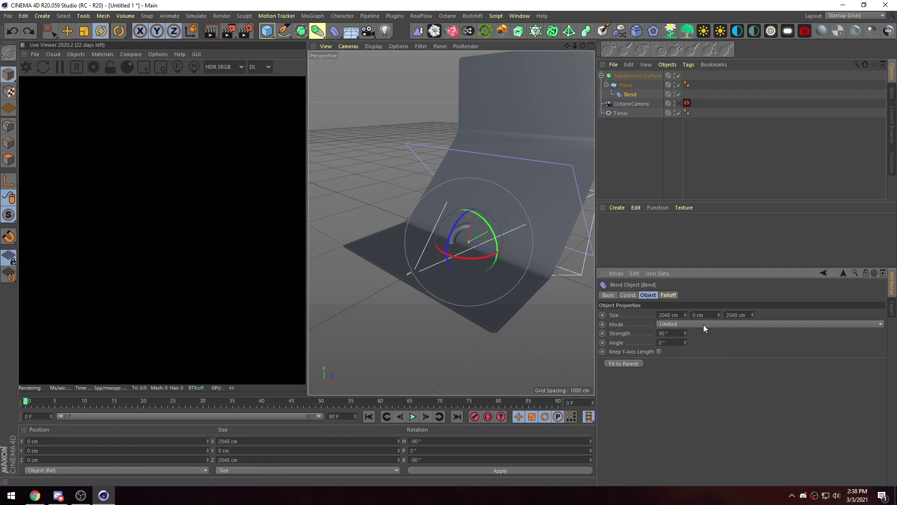
pyautogui.write('10')
pyautogui.press('Return')
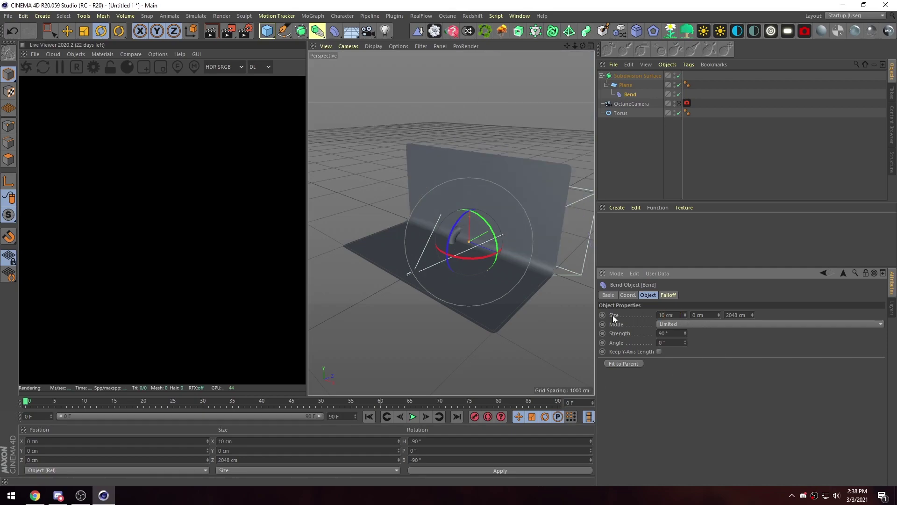
pyautogui.keyDown('alt'); pyautogui.moveTo(530, 312); pyautogui.dragTo(443, 264); pyautogui.keyUp('alt')
# Step: Move the bent floor-and-wall backdrop down and back behind the torus
pyautogui.click(505, 289)
pyautogui.press('e')
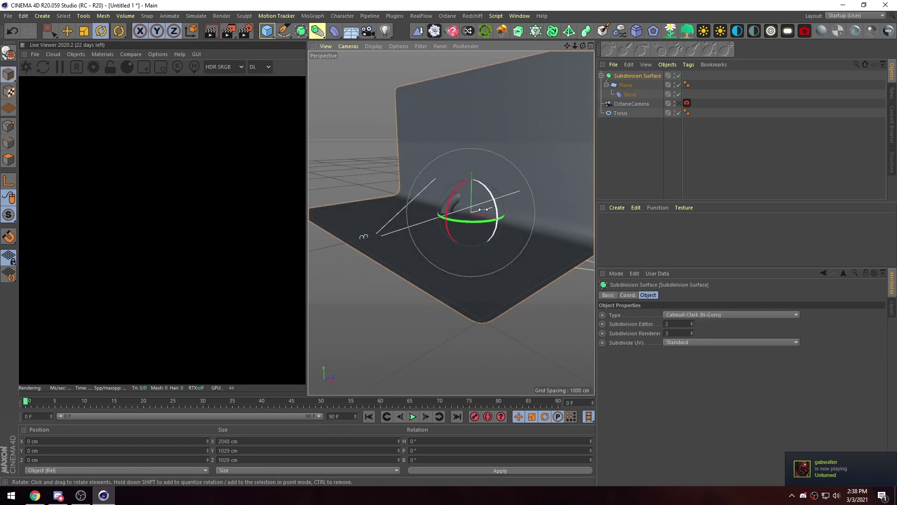
pyautogui.moveTo(501, 207); pyautogui.dragTo(495, 279)
pyautogui.click(368, 192)
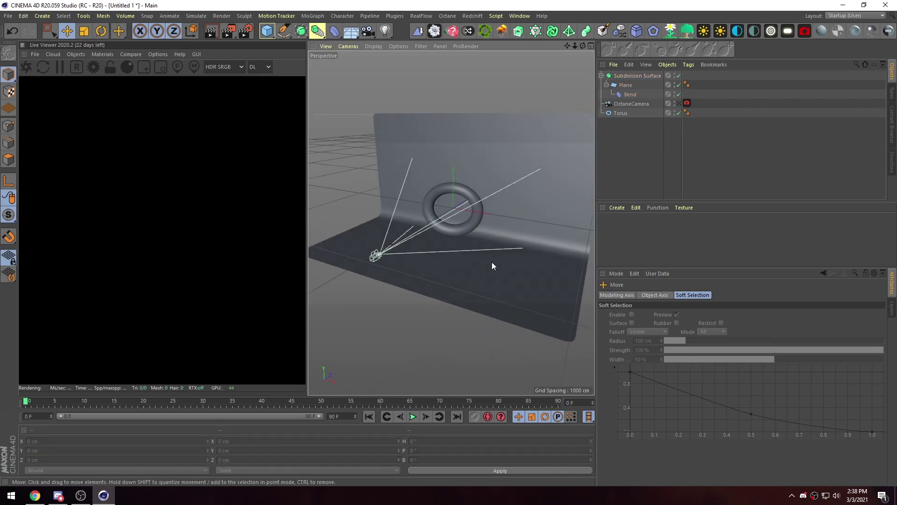
# Step: Check framing through the OctaneCamera, then lower the backdrop further to Y -393.765 cm, Z 299.309 cm
pyautogui.click(679, 103)
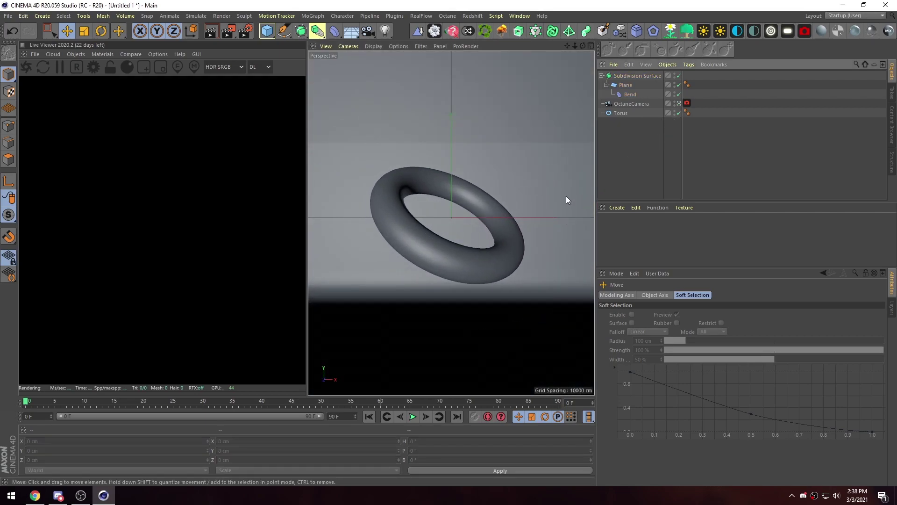
pyautogui.click(566, 221)
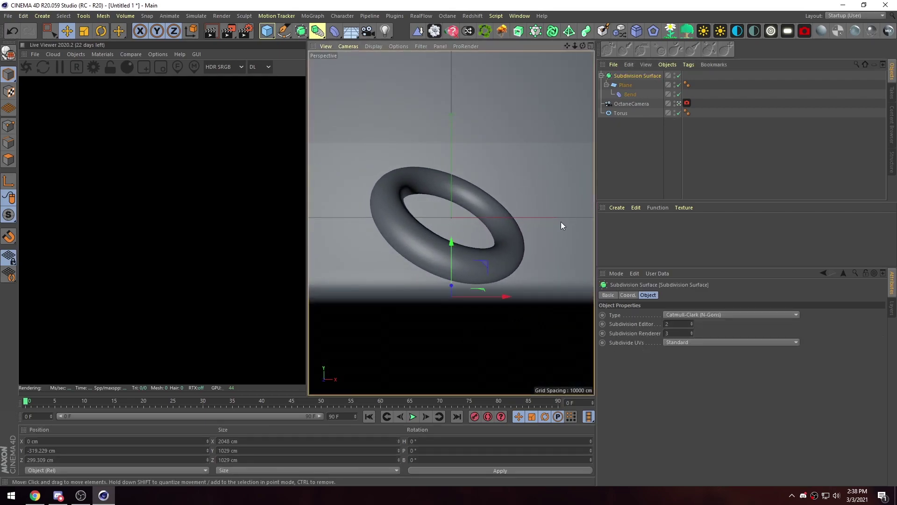
pyautogui.click(679, 104)
pyautogui.click(531, 178)
pyautogui.click(493, 182)
pyautogui.moveTo(494, 181); pyautogui.dragTo(412, 224)
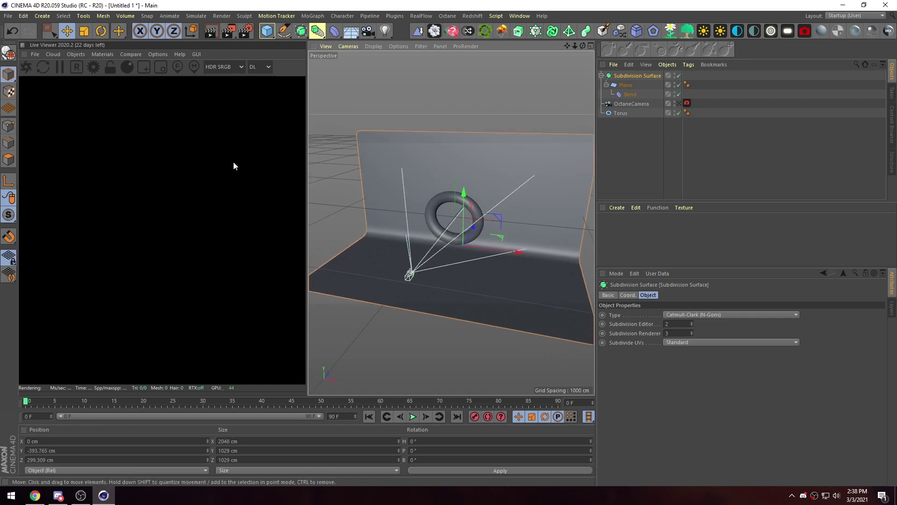
# Step: Start the Octane Live Viewer render through OctaneCamera and switch its render mode from DL to PT
pyautogui.click(27, 68)
pyautogui.keyDown('alt'); pyautogui.moveTo(486, 267); pyautogui.dragTo(508, 264); pyautogui.keyUp('alt')
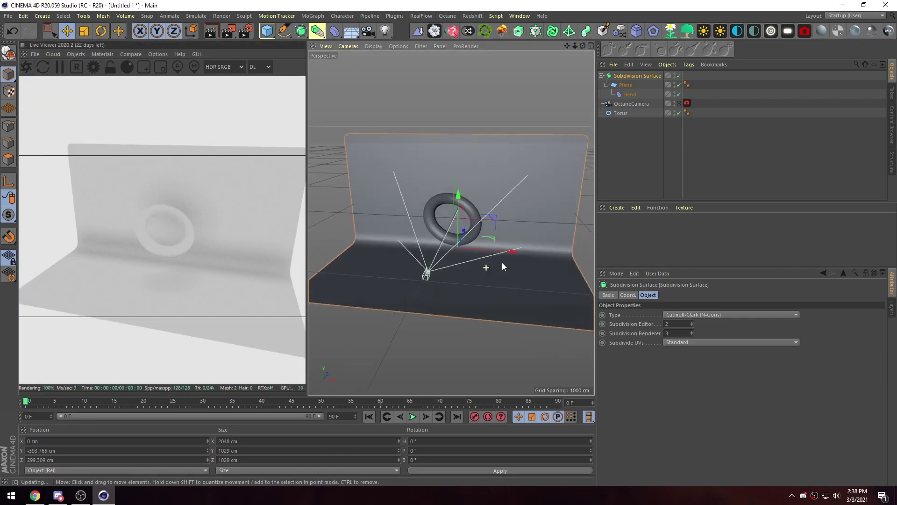
pyautogui.click(679, 103)
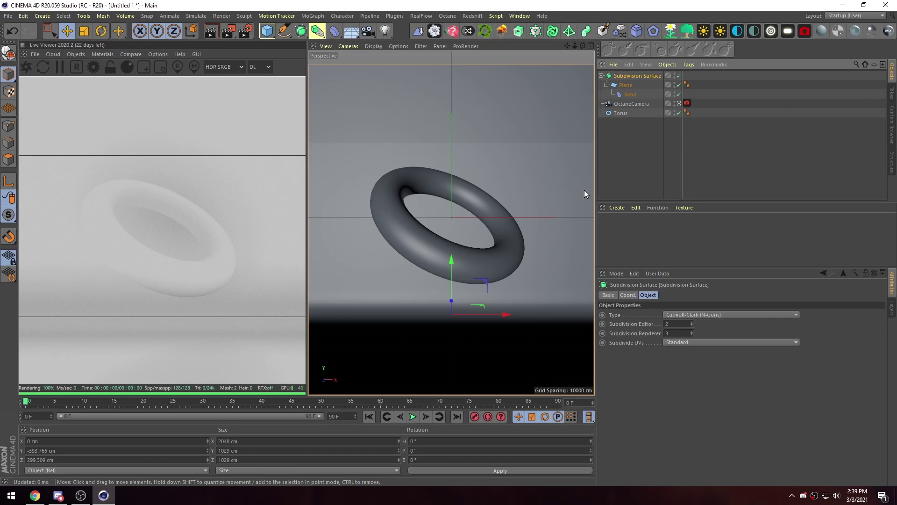
pyautogui.click(266, 68)
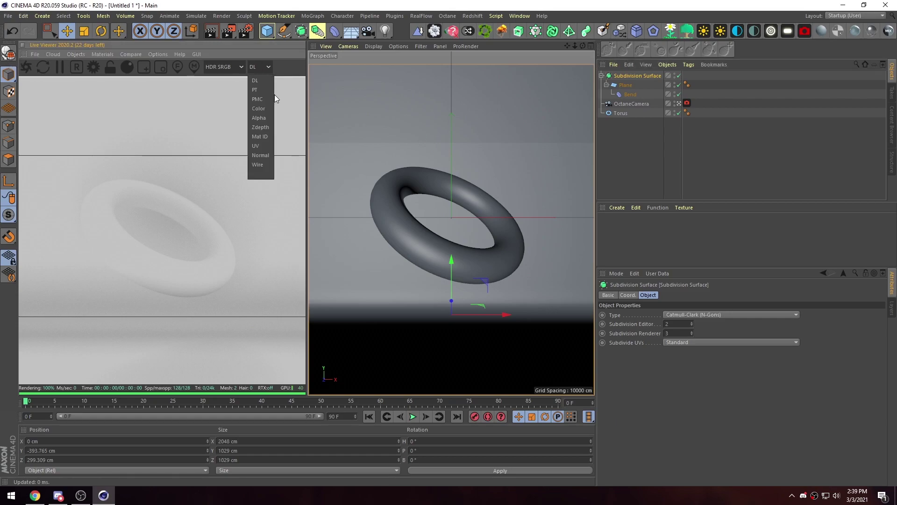
pyautogui.click(257, 90)
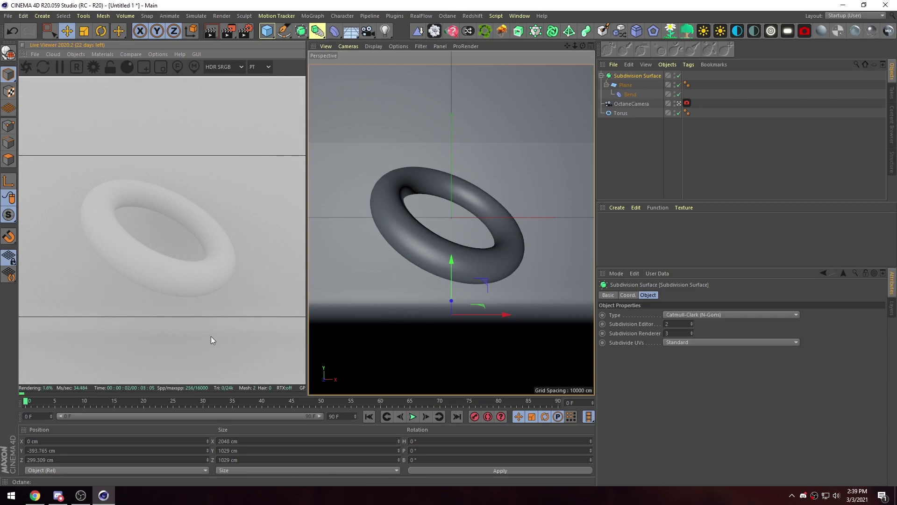
pyautogui.click(655, 153)
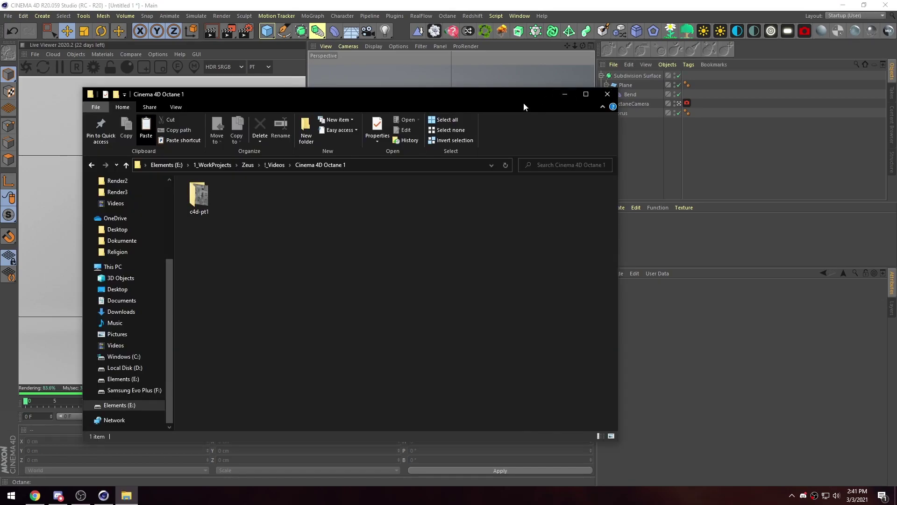
# Step: Open the c4d-pt1 folder, select the seamless displacement PNG, and launch JSplacement
pyautogui.moveTo(523, 103); pyautogui.dragTo(548, 94)
pyautogui.moveTo(352, 85); pyautogui.dragTo(335, 81)
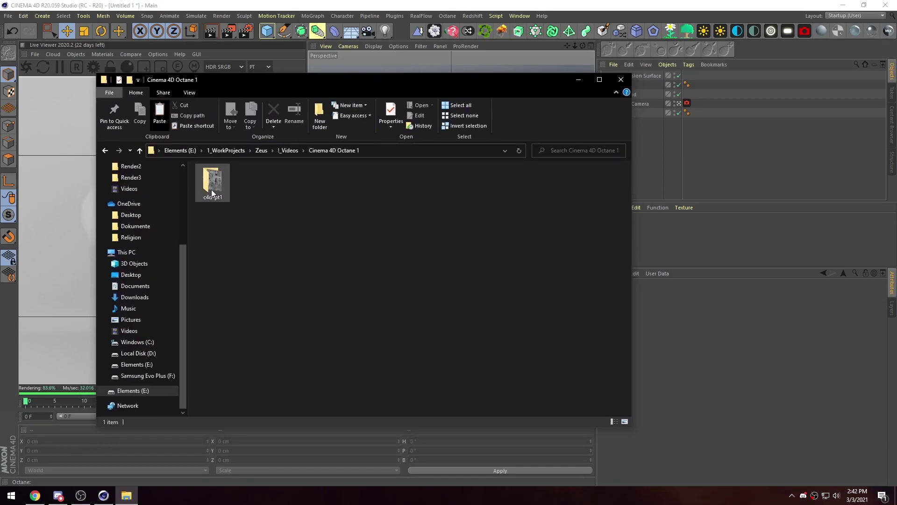
pyautogui.doubleClick(211, 189)
pyautogui.click(215, 180)
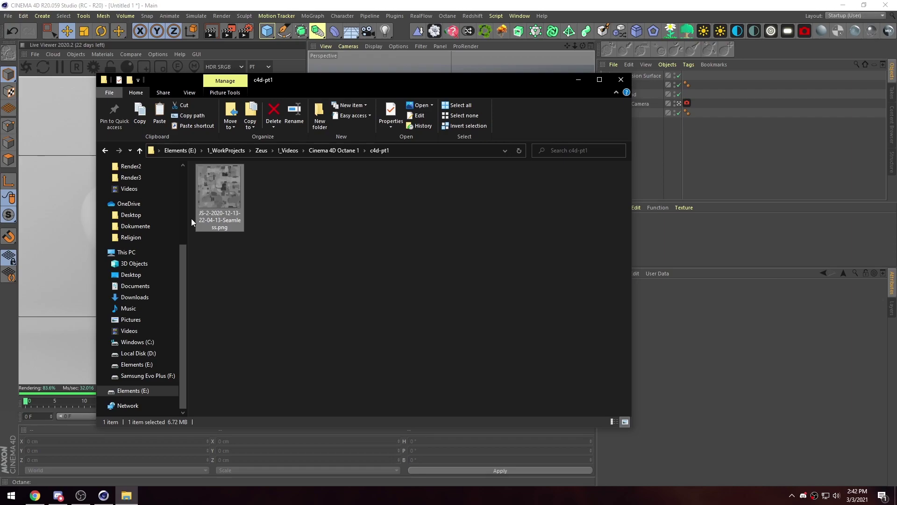
pyautogui.press('super')
pyautogui.click(212, 442)
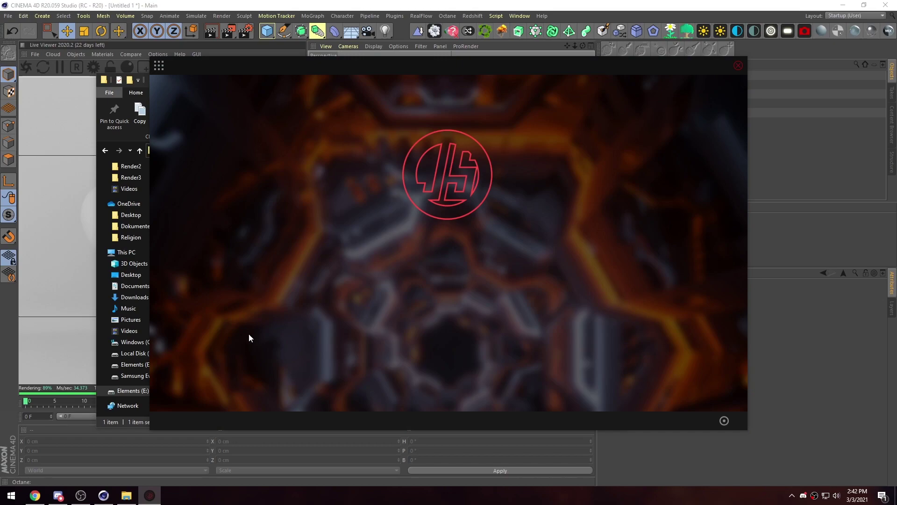
# Step: Generate a map with the JSplacement: Classic generator and raise the grid shapes' minimum brightness
pyautogui.moveTo(342, 79); pyautogui.dragTo(415, 58)
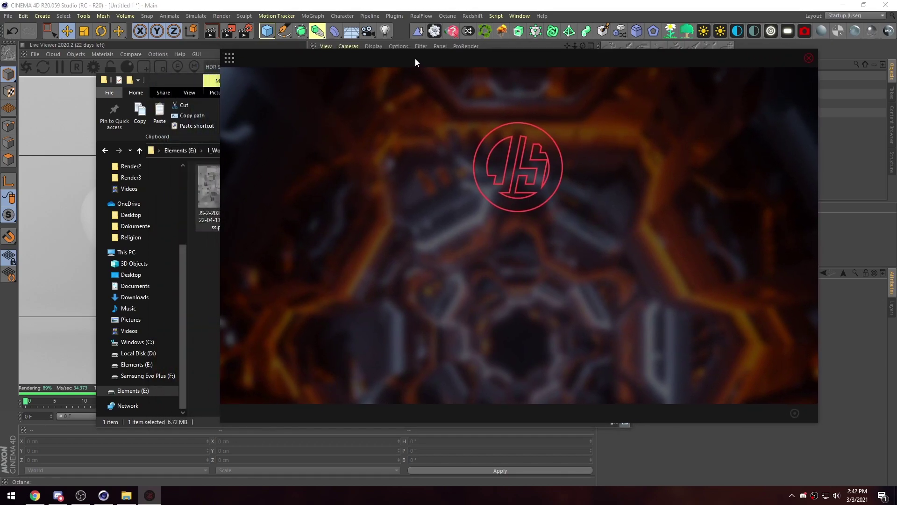
pyautogui.click(229, 58)
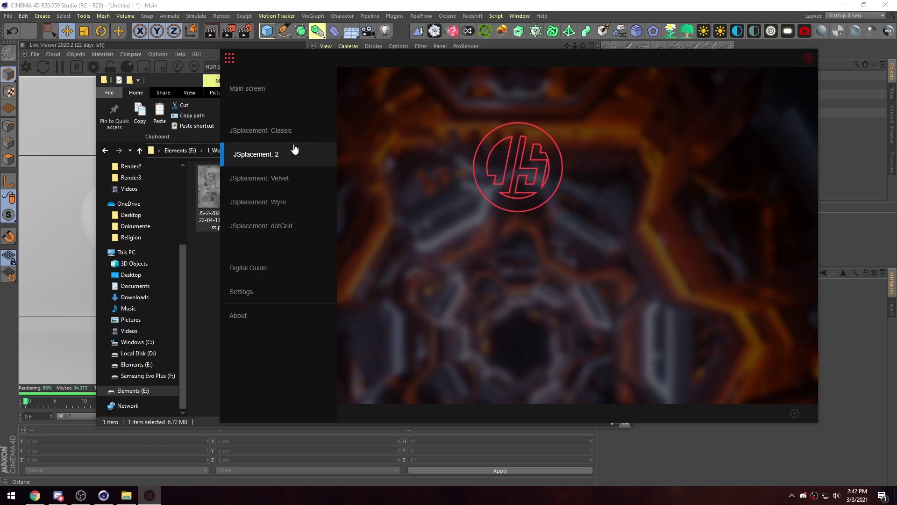
pyautogui.moveTo(287, 72); pyautogui.dragTo(333, 74)
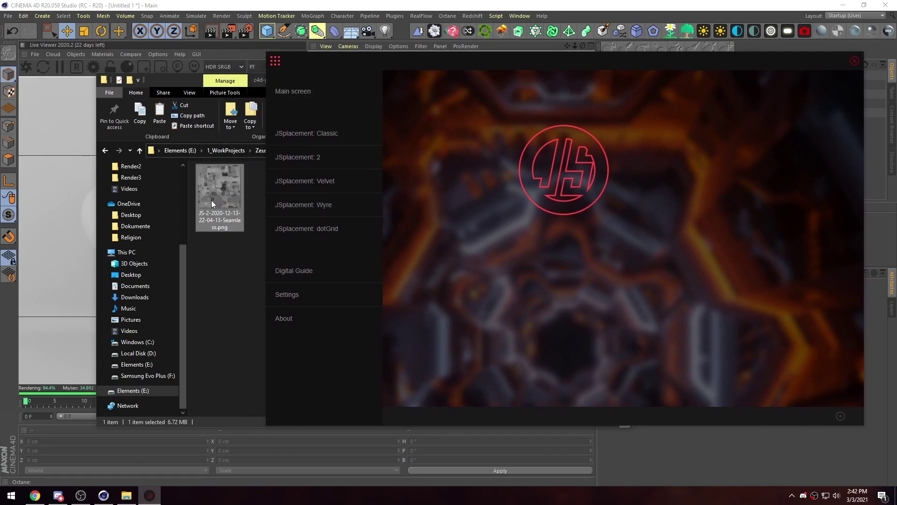
pyautogui.click(311, 133)
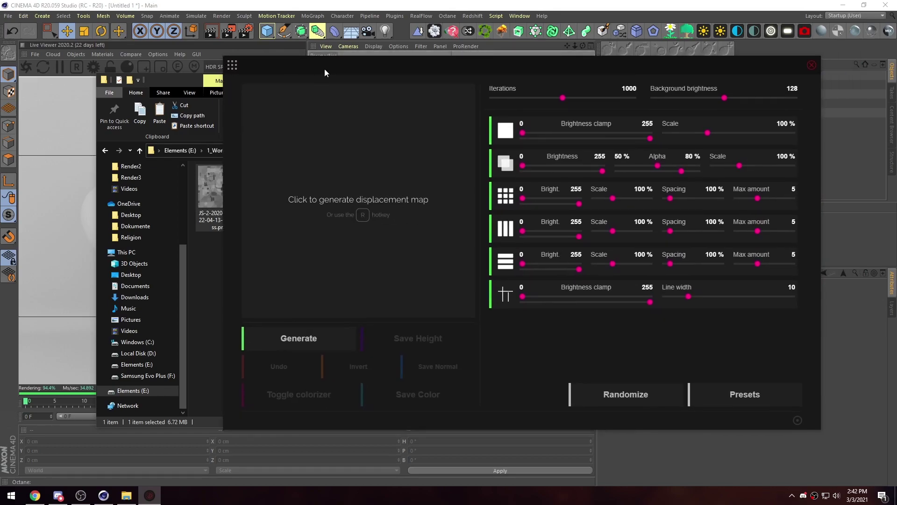
pyautogui.moveTo(453, 69); pyautogui.dragTo(433, 75)
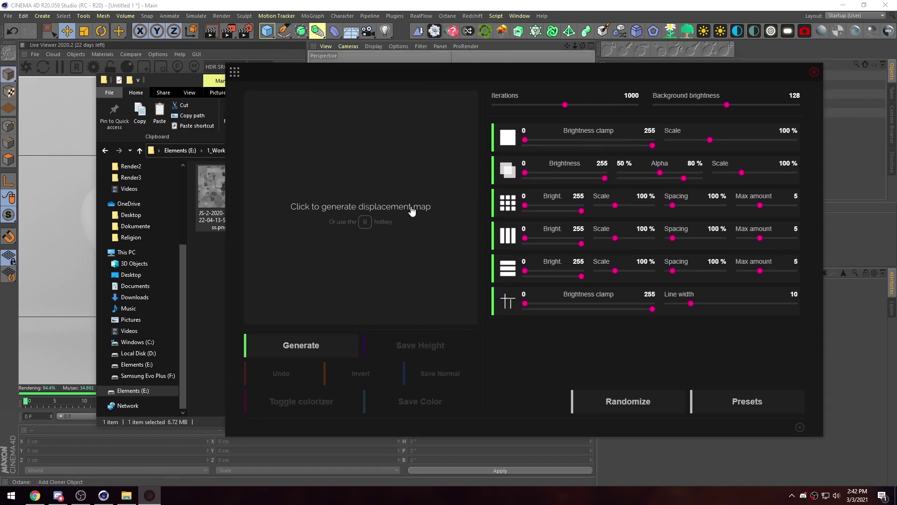
pyautogui.click(410, 208)
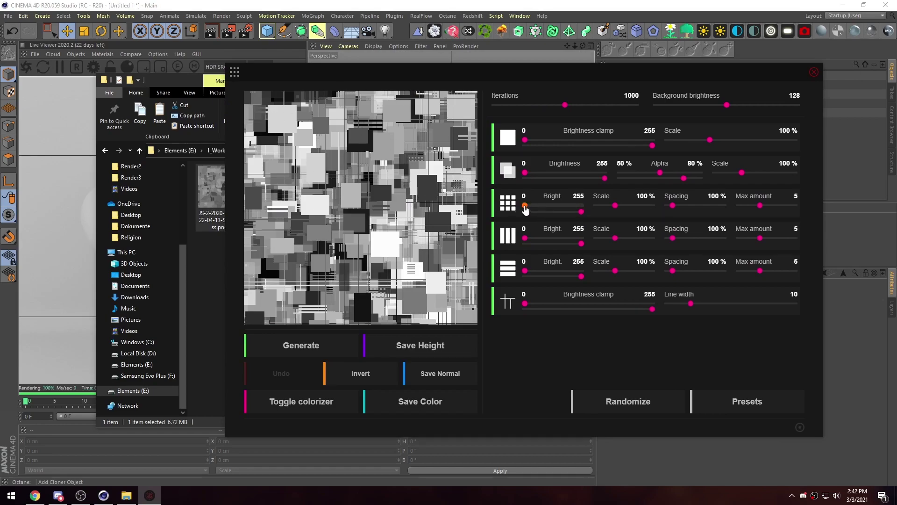
pyautogui.moveTo(525, 207); pyautogui.dragTo(561, 212)
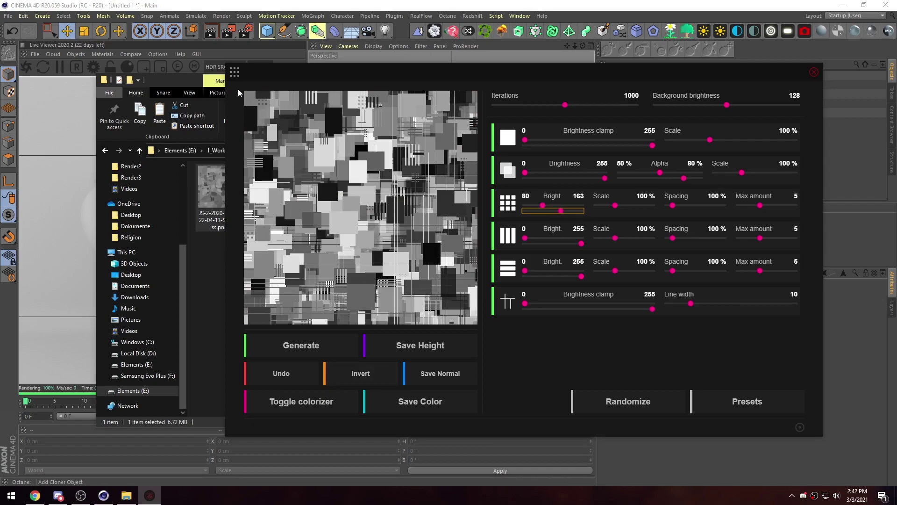
# Step: Switch to JSplacement: 2 and generate maps with Crap Pack, BIG:DATA, Custom and Aggromaxx sprites
pyautogui.click(234, 74)
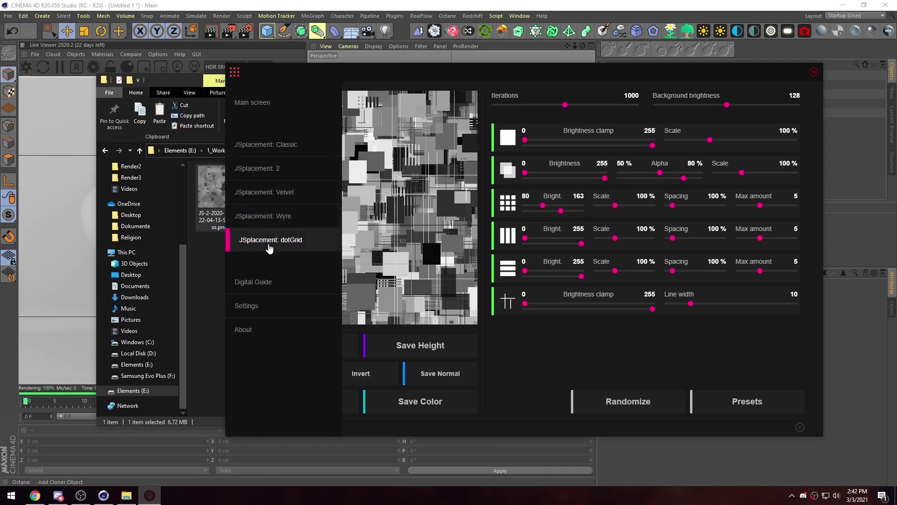
pyautogui.click(227, 169)
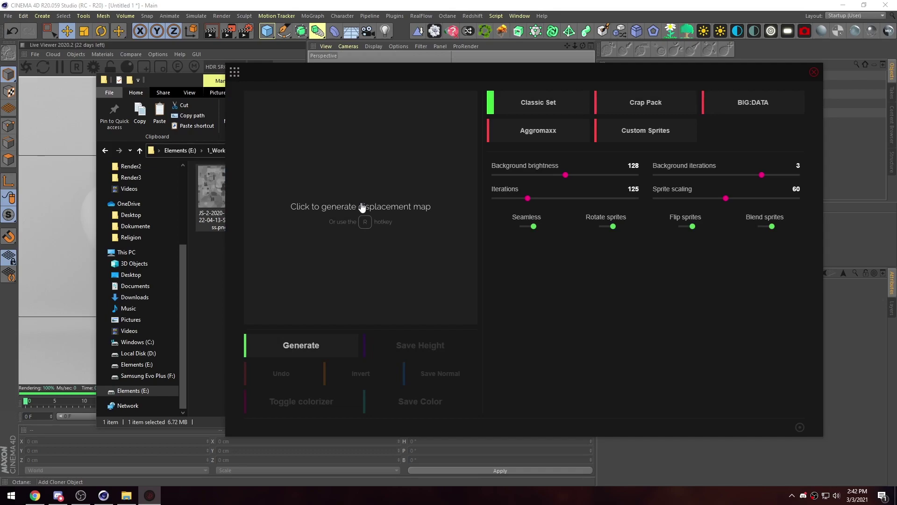
pyautogui.click(362, 206)
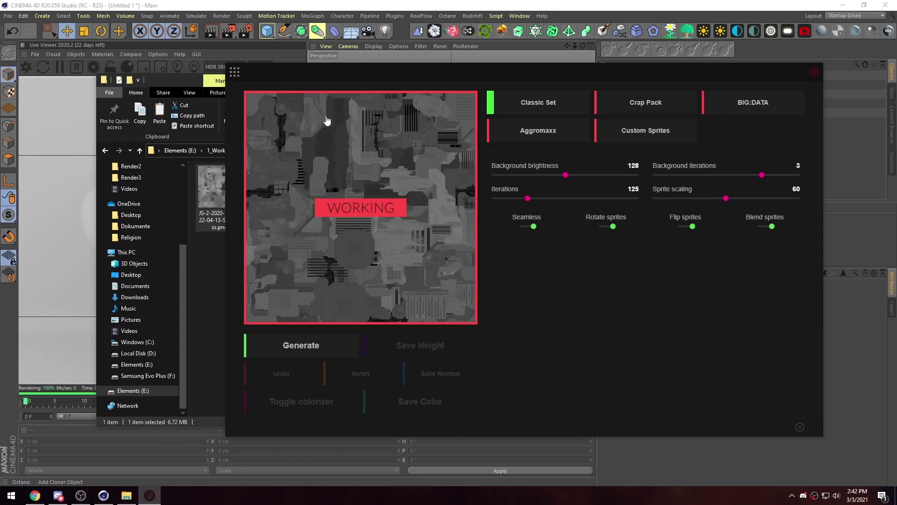
pyautogui.moveTo(447, 73); pyautogui.dragTo(413, 66)
pyautogui.click(626, 100)
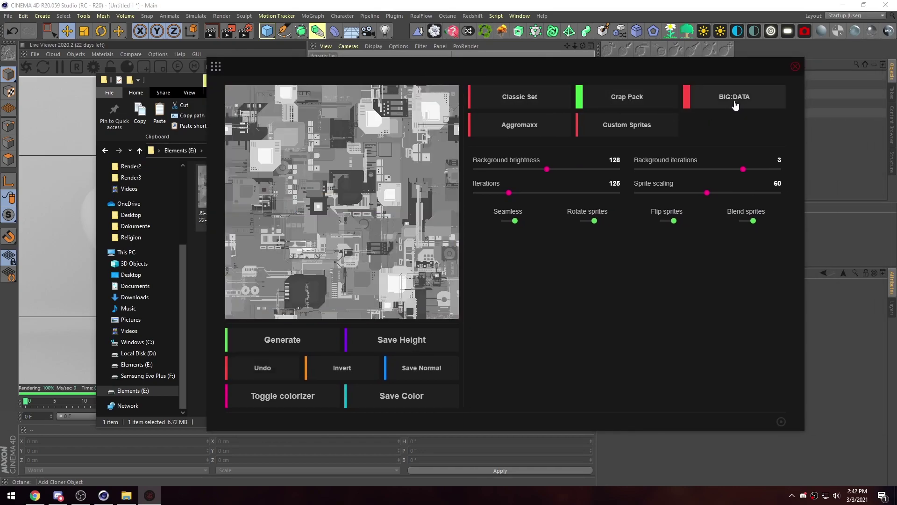
pyautogui.click(734, 103)
pyautogui.click(627, 129)
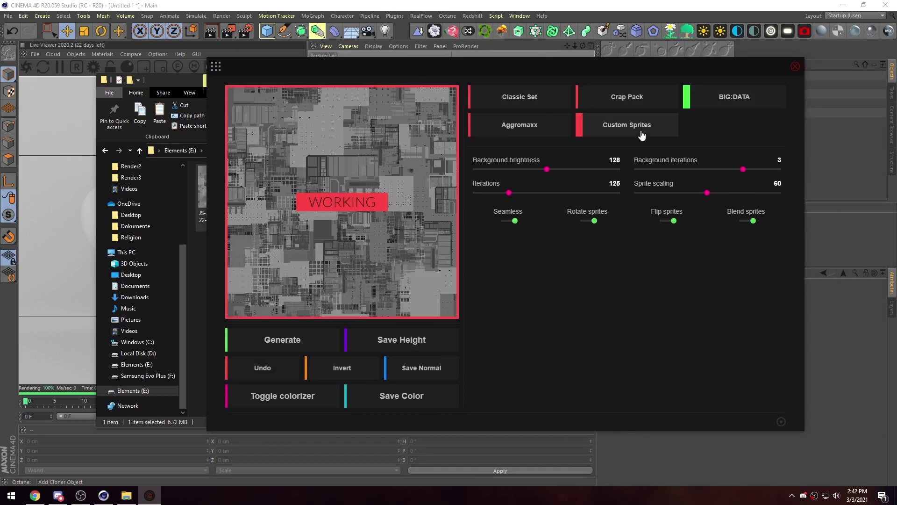
pyautogui.click(521, 128)
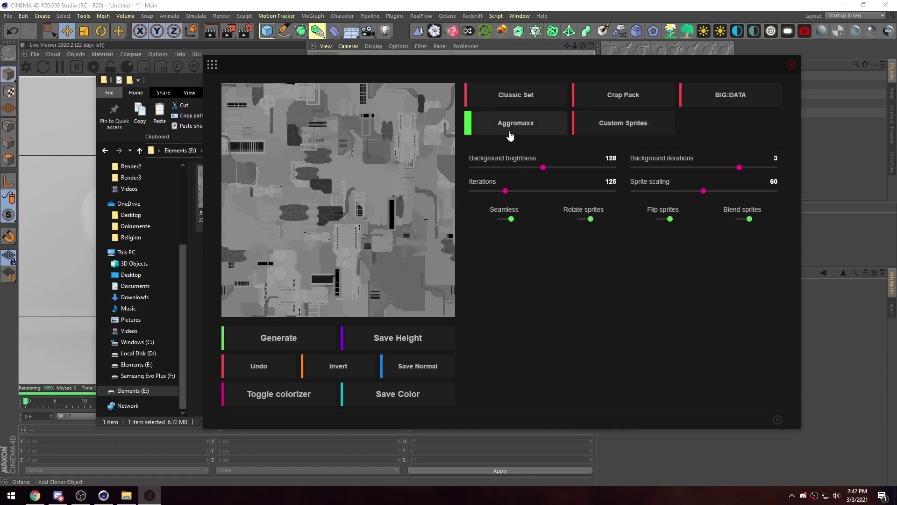
# Step: Close JSplacement and reposition the File Explorer window showing c4d-pt1
pyautogui.click(791, 64)
pyautogui.moveTo(509, 83); pyautogui.dragTo(531, 82)
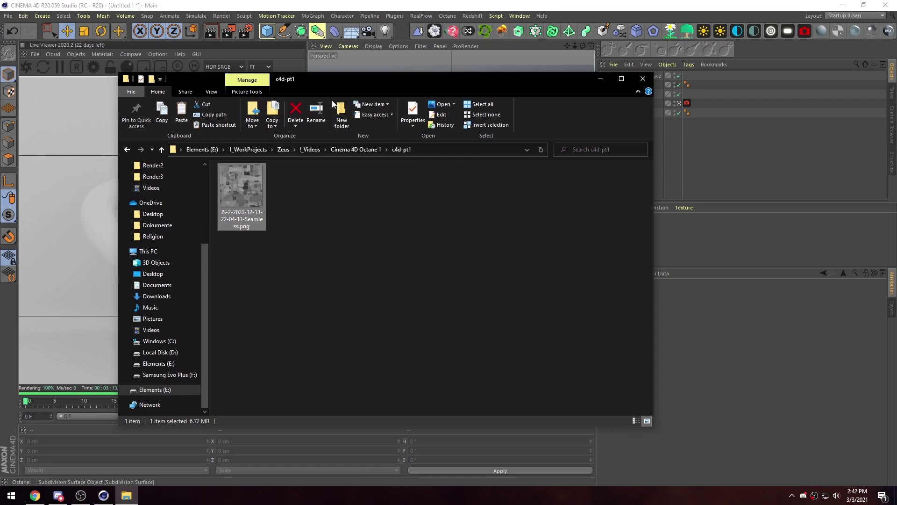
pyautogui.moveTo(310, 87); pyautogui.dragTo(290, 91)
pyautogui.moveTo(507, 89); pyautogui.dragTo(481, 82)
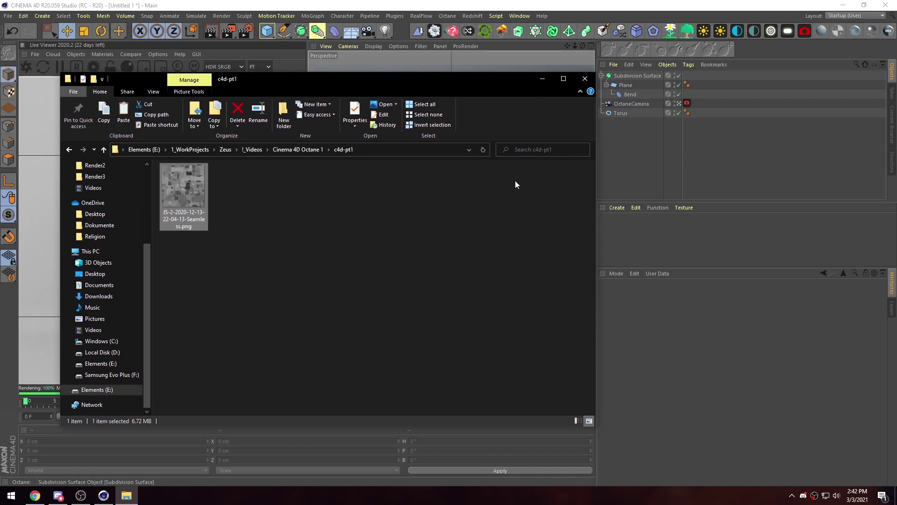
# Step: Create a new Octane Metallic Material and open its node graph
pyautogui.click(543, 79)
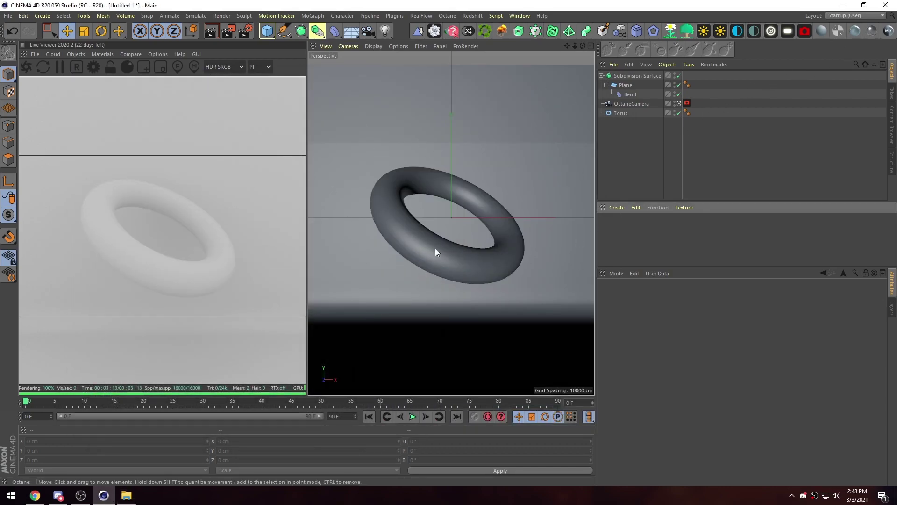
pyautogui.click(104, 55)
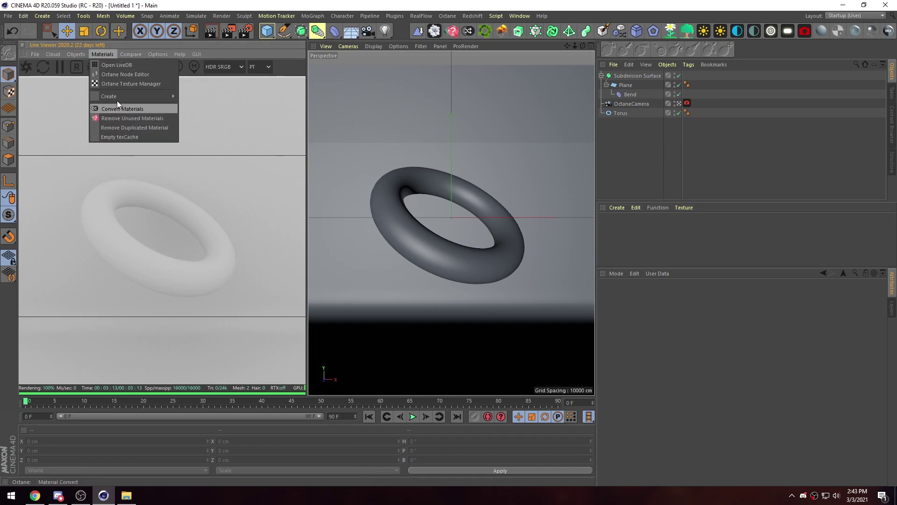
pyautogui.moveTo(116, 97)
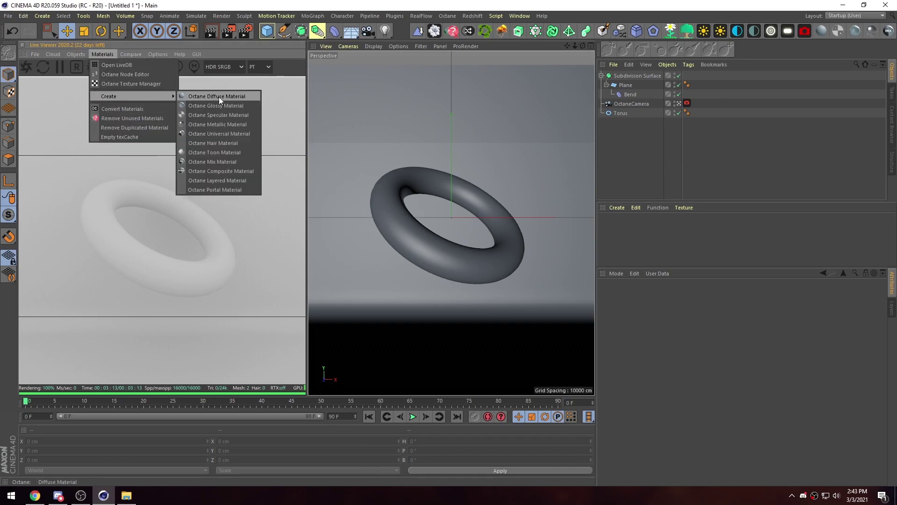
pyautogui.click(207, 125)
pyautogui.doubleClick(609, 227)
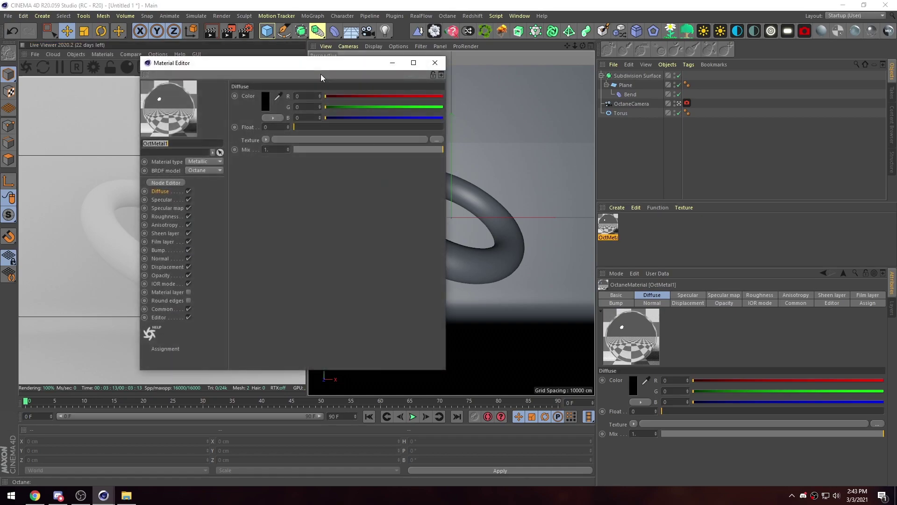
pyautogui.moveTo(187, 57); pyautogui.dragTo(416, 54)
pyautogui.click(390, 172)
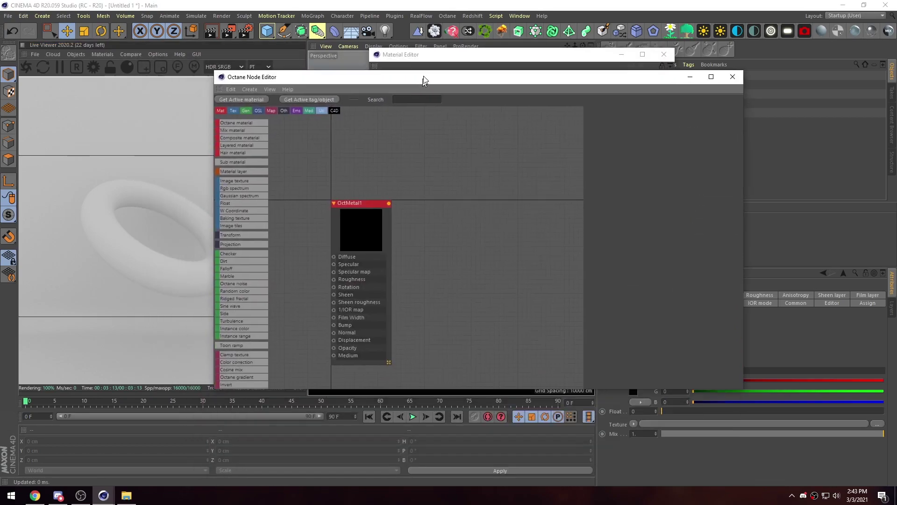
# Step: Wire the JSplacement PNG into a texture displacement node at 8192x8192 detail on the Displacement input
pyautogui.click(126, 495)
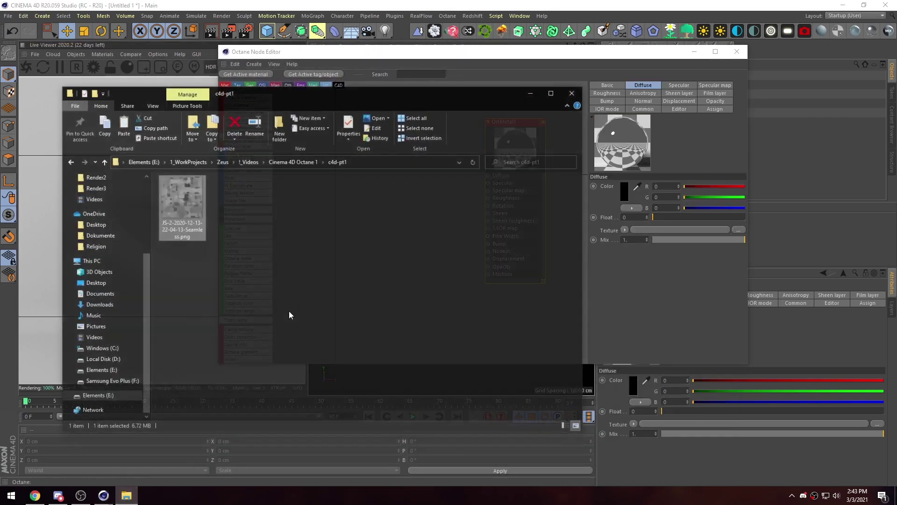
pyautogui.moveTo(359, 76); pyautogui.dragTo(374, 307)
pyautogui.moveTo(201, 436); pyautogui.dragTo(334, 224)
pyautogui.click(453, 260)
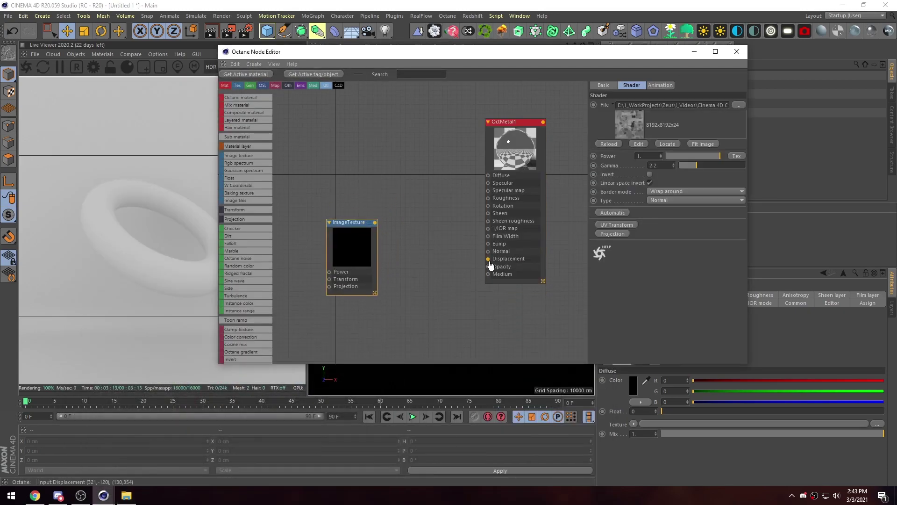
pyautogui.moveTo(488, 259); pyautogui.dragTo(458, 261)
pyautogui.press('Return')
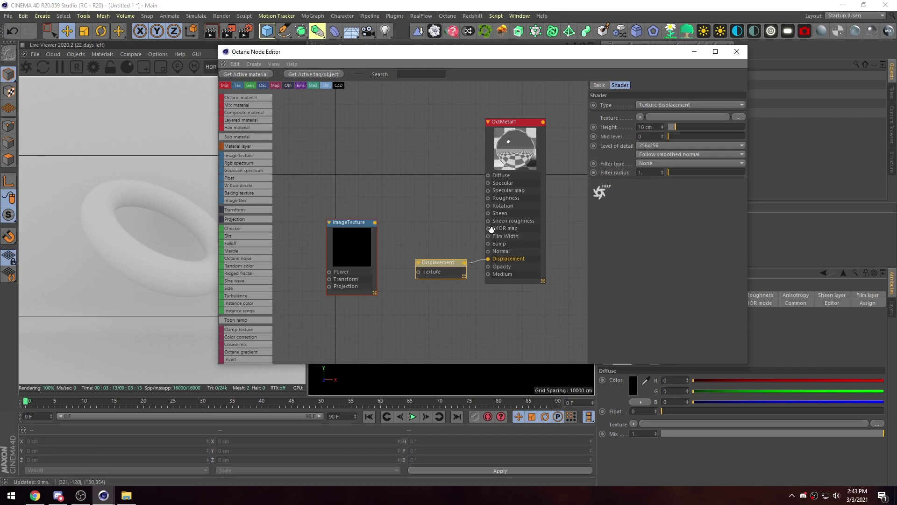
pyautogui.click(656, 150)
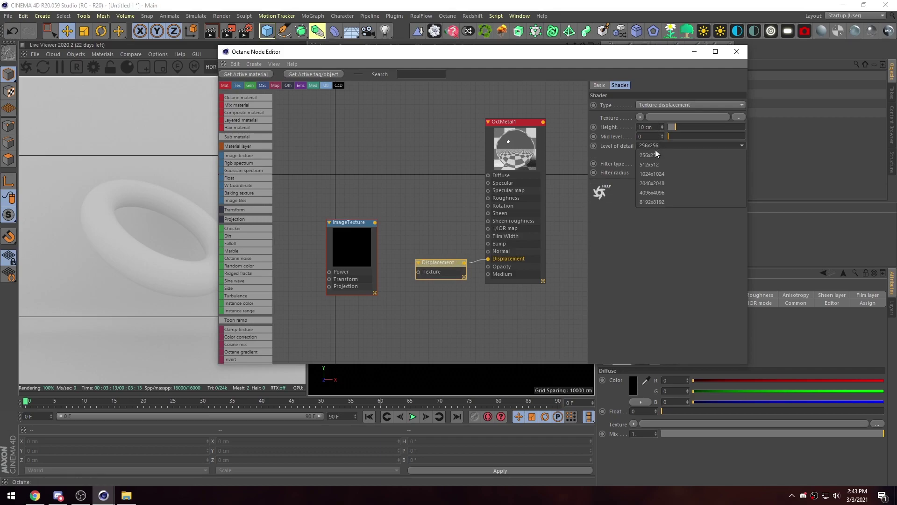
pyautogui.click(653, 201)
pyautogui.click(402, 225)
pyautogui.moveTo(375, 223); pyautogui.dragTo(418, 272)
pyautogui.moveTo(361, 244); pyautogui.dragTo(389, 283)
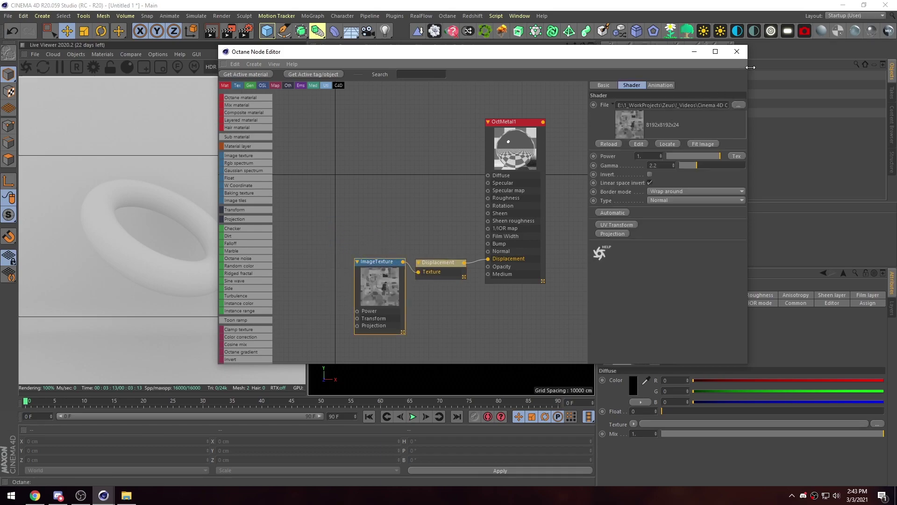
# Step: Raise the metallic material's roughness to about 0.19 and apply it to the torus
pyautogui.click(510, 121)
pyautogui.click(612, 93)
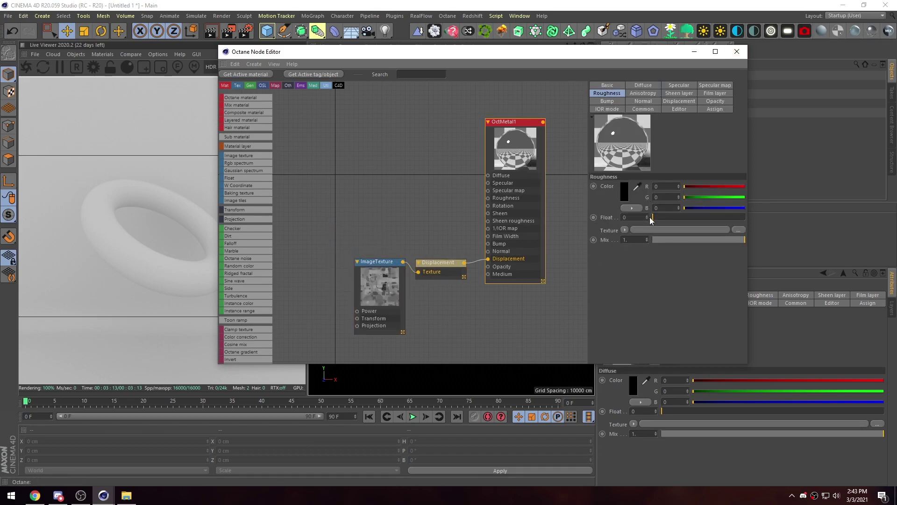
pyautogui.moveTo(666, 217); pyautogui.dragTo(670, 219)
pyautogui.click(737, 52)
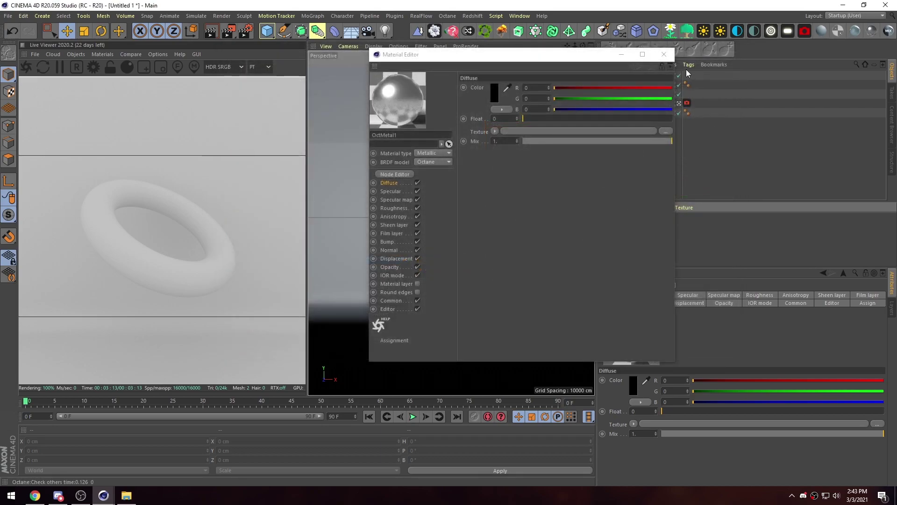
pyautogui.moveTo(605, 228); pyautogui.dragTo(500, 262)
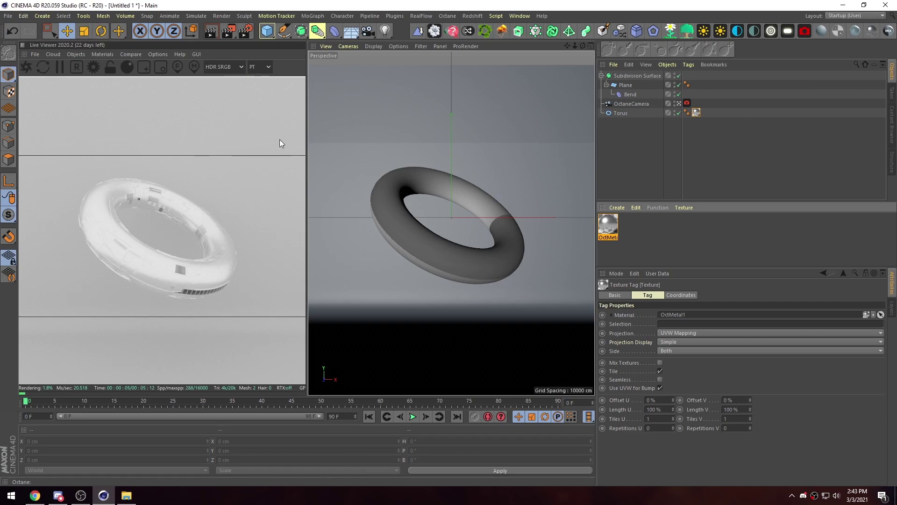
# Step: Push the subdivided backdrop further back along Z
pyautogui.click(679, 104)
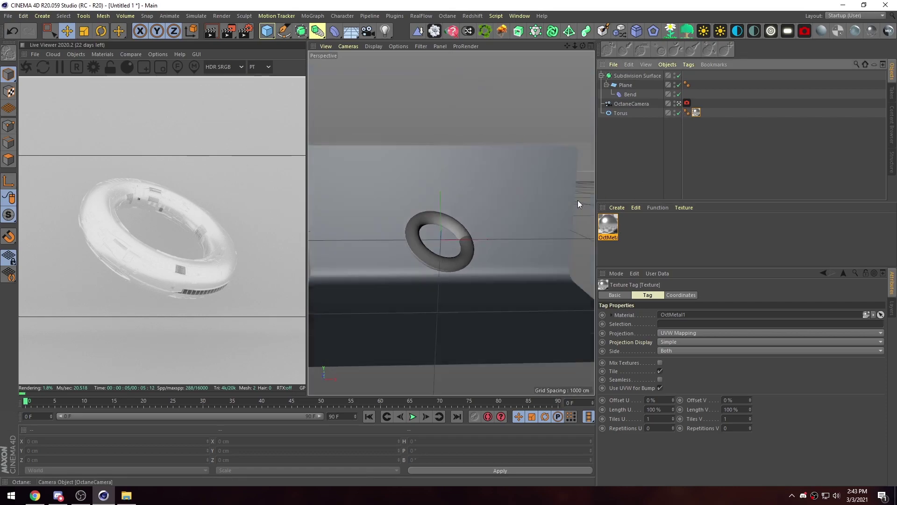
pyautogui.keyDown('alt'); pyautogui.moveTo(566, 218); pyautogui.dragTo(470, 259); pyautogui.keyUp('alt')
pyautogui.click(470, 259)
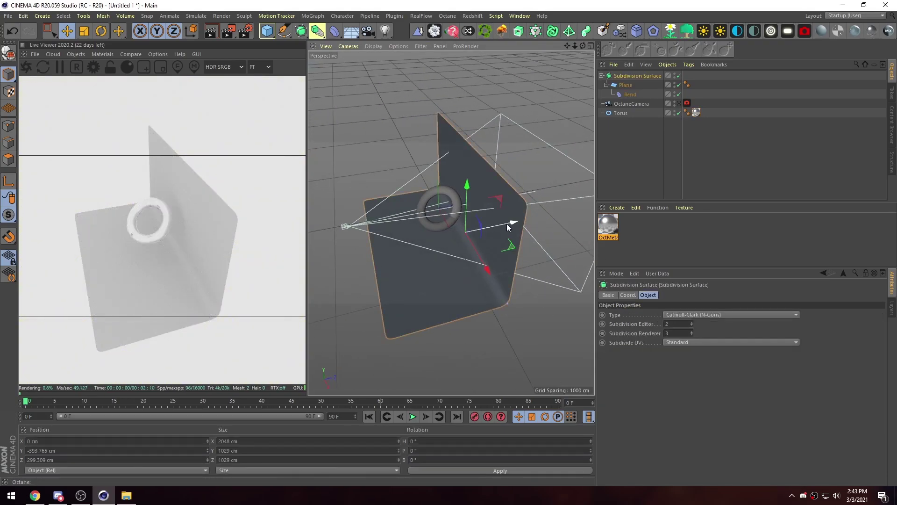
pyautogui.moveTo(509, 222); pyautogui.dragTo(517, 224)
pyautogui.keyDown('alt'); pyautogui.moveTo(456, 258); pyautogui.dragTo(444, 237); pyautogui.keyUp('alt')
# Step: Add an Octane targeted area light and tilt it toward the torus
pyautogui.click(425, 219)
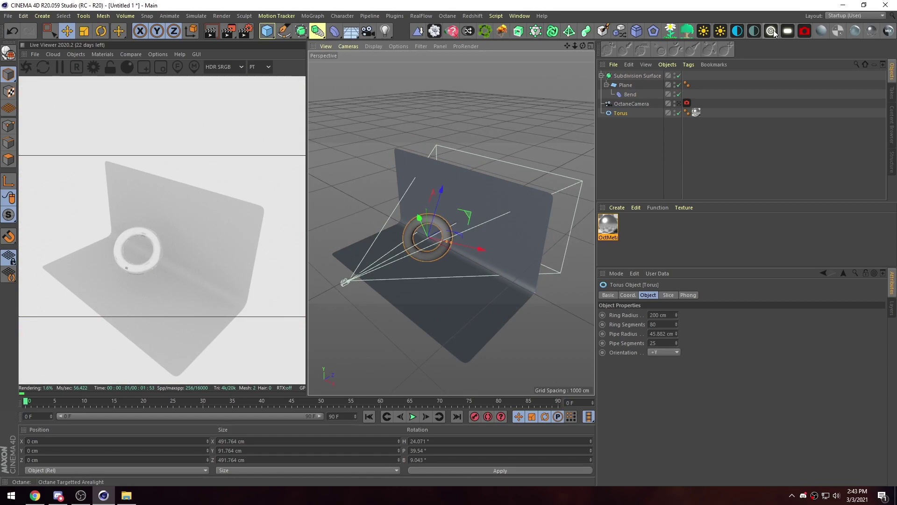
pyautogui.click(77, 54)
pyautogui.moveTo(81, 93)
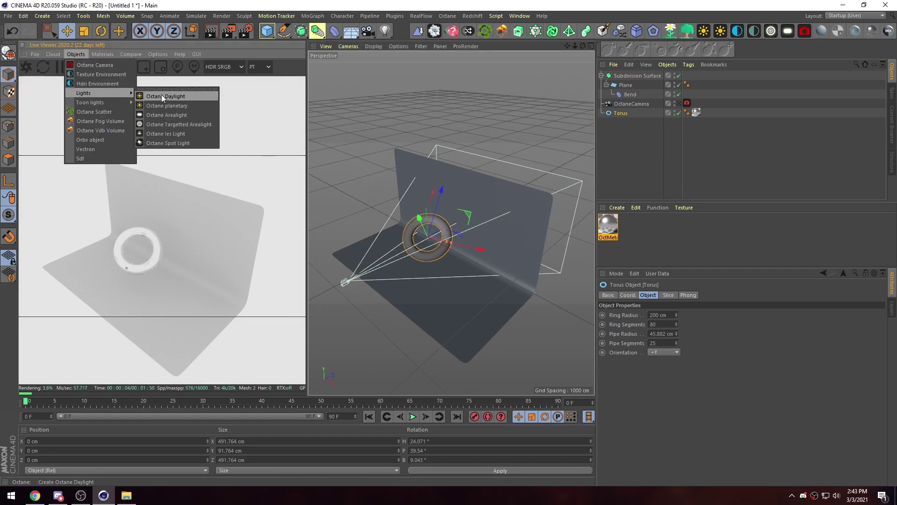
pyautogui.click(169, 125)
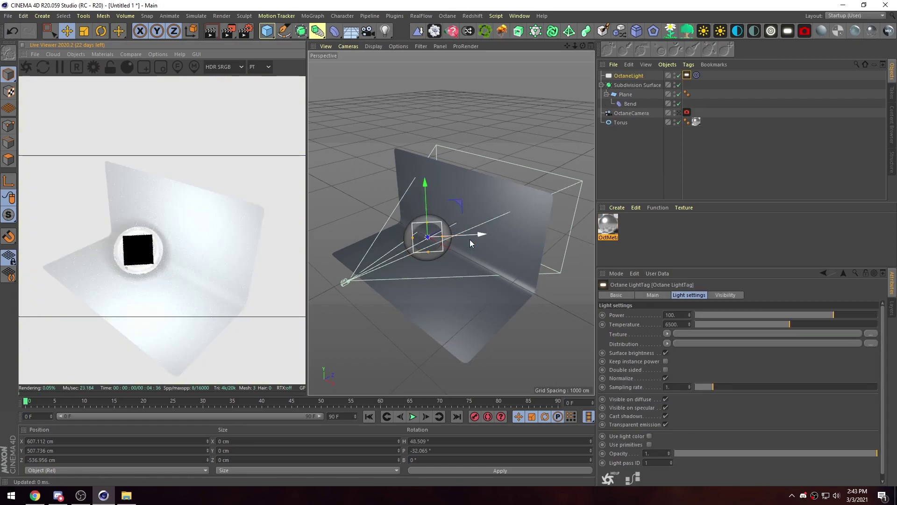
pyautogui.keyDown('alt'); pyautogui.moveTo(470, 239); pyautogui.dragTo(493, 144); pyautogui.keyUp('alt')
pyautogui.moveTo(469, 178); pyautogui.dragTo(483, 147)
pyautogui.press('r')
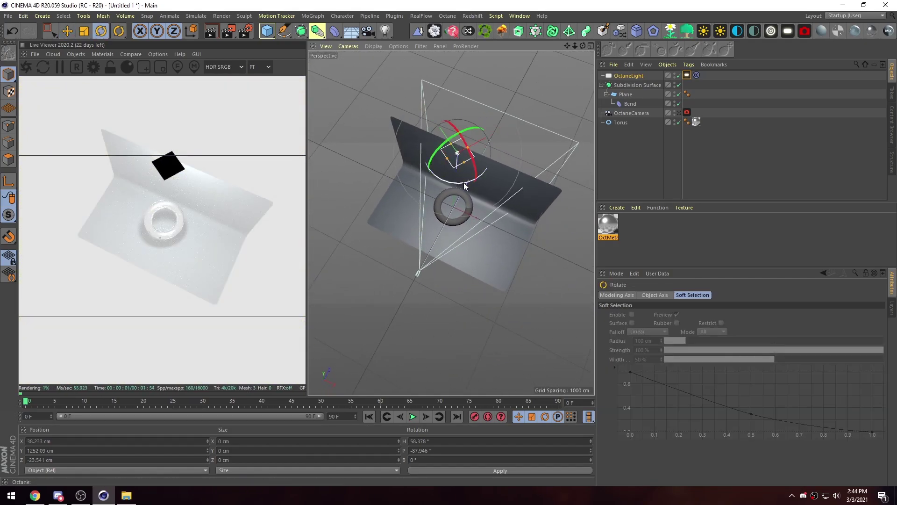
pyautogui.moveTo(463, 183); pyautogui.dragTo(503, 192)
# Step: Lower the light's power to about 4.66 and return to the Octane camera view
pyautogui.click(687, 75)
pyautogui.moveTo(819, 314); pyautogui.dragTo(801, 317)
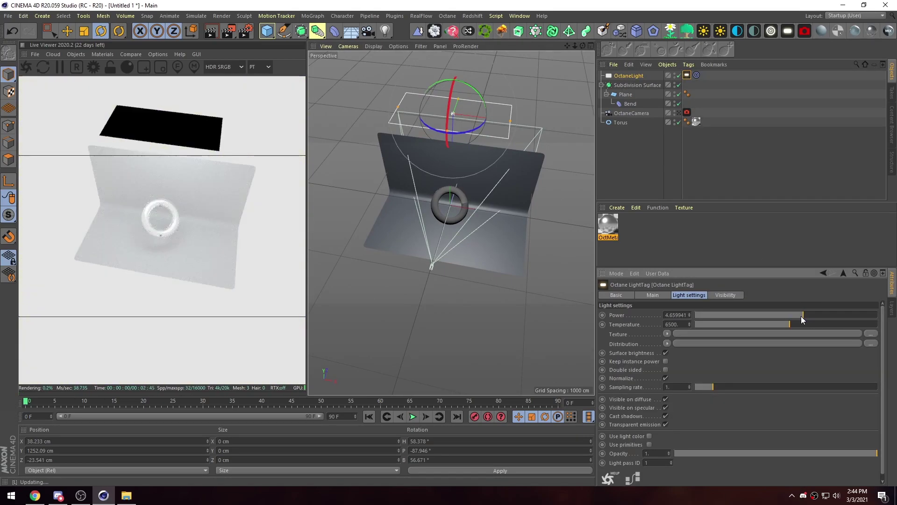
pyautogui.keyDown('alt'); pyautogui.moveTo(552, 220); pyautogui.dragTo(587, 210); pyautogui.keyUp('alt')
pyautogui.click(679, 113)
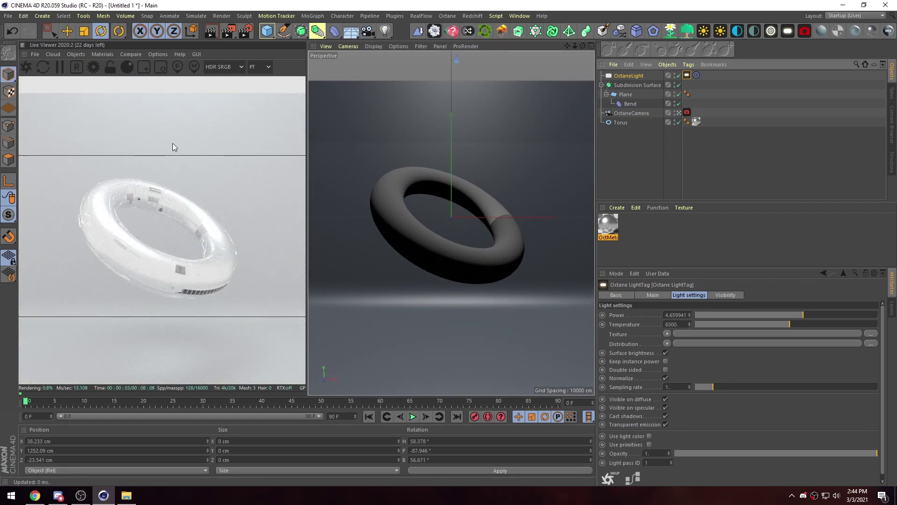
# Step: Add an Octane HDRI environment sky and place OctaneSky and OctaneCamera below Torus in the object list
pyautogui.click(77, 54)
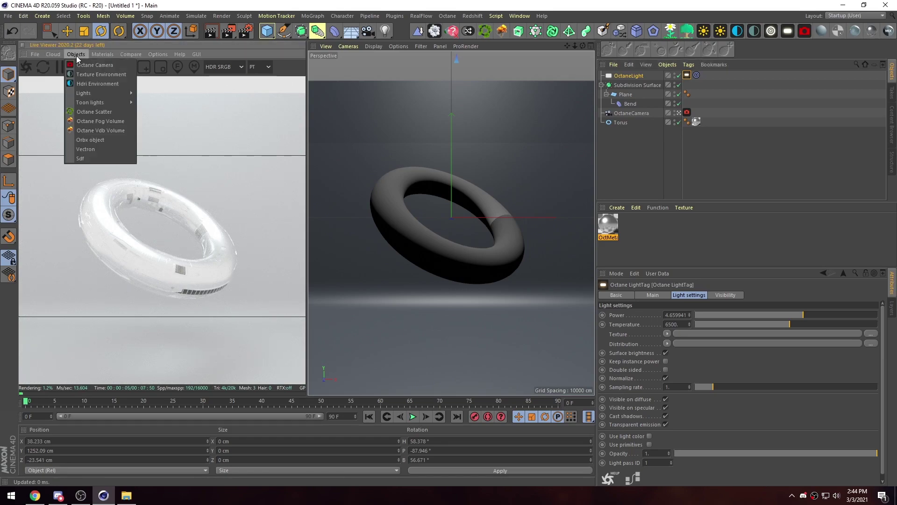
pyautogui.click(86, 85)
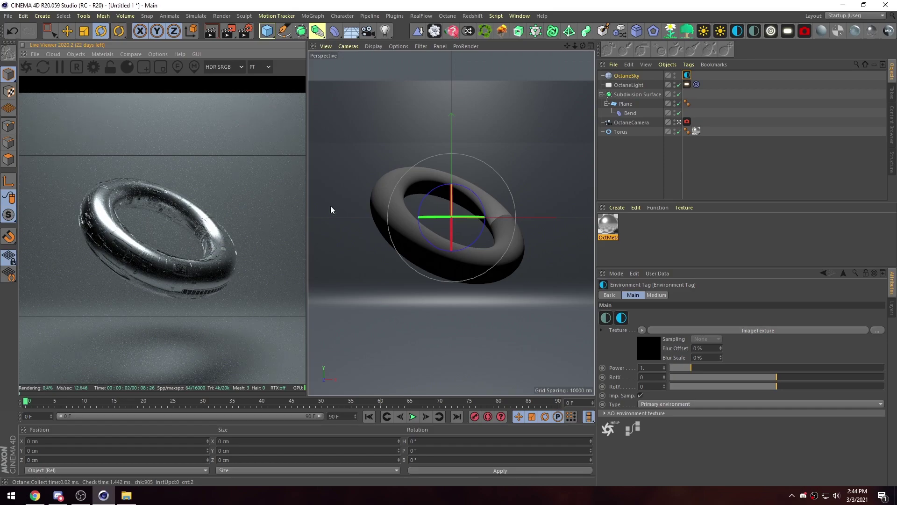
pyautogui.click(627, 76)
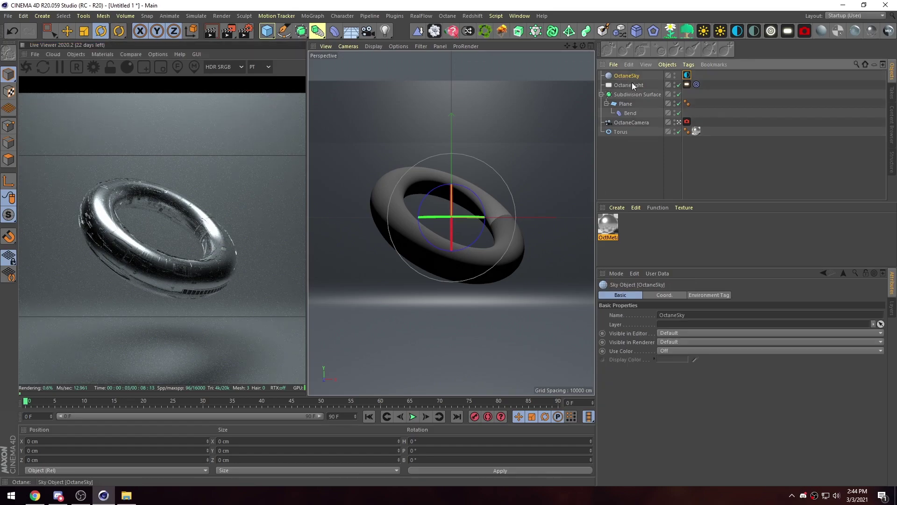
pyautogui.click(687, 76)
pyautogui.moveTo(626, 76); pyautogui.dragTo(627, 140)
pyautogui.moveTo(626, 114); pyautogui.dragTo(623, 129)
pyautogui.click(627, 153)
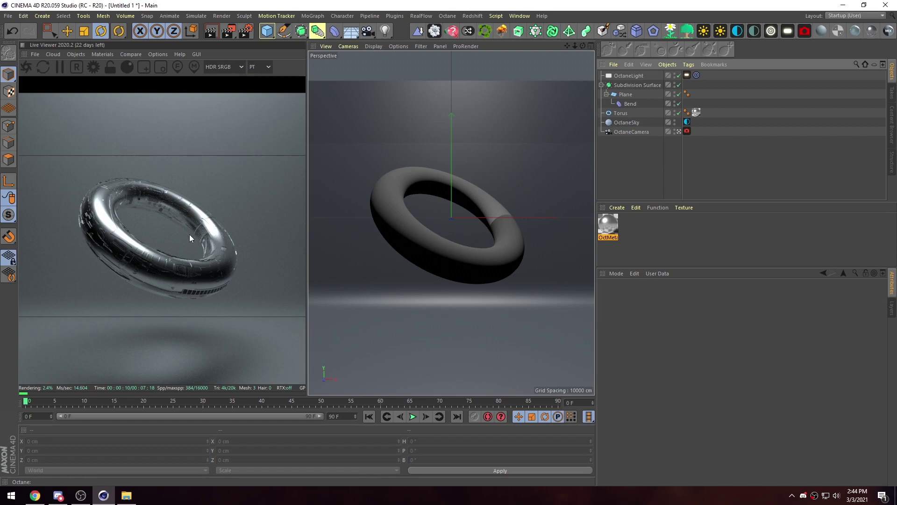
# Step: Create a new Octane diffuse material and apply it to the Plane inside the backdrop
pyautogui.click(527, 172)
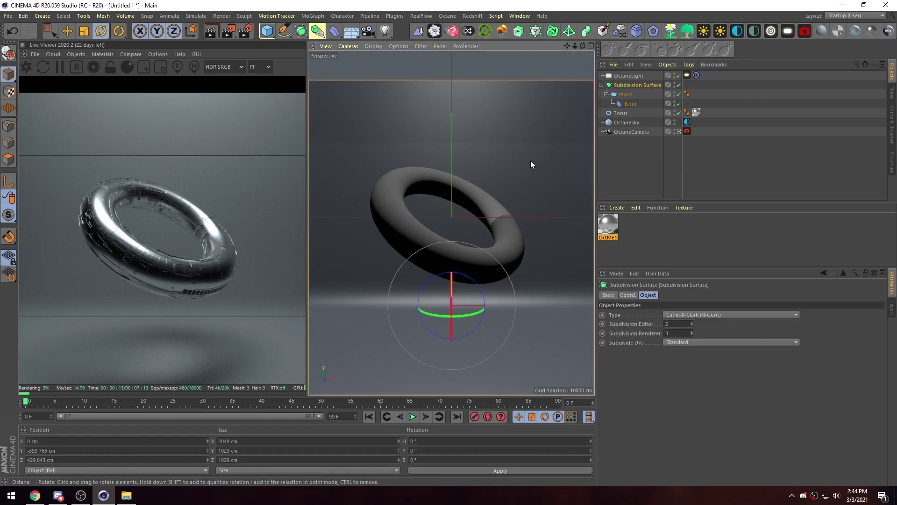
pyautogui.click(627, 97)
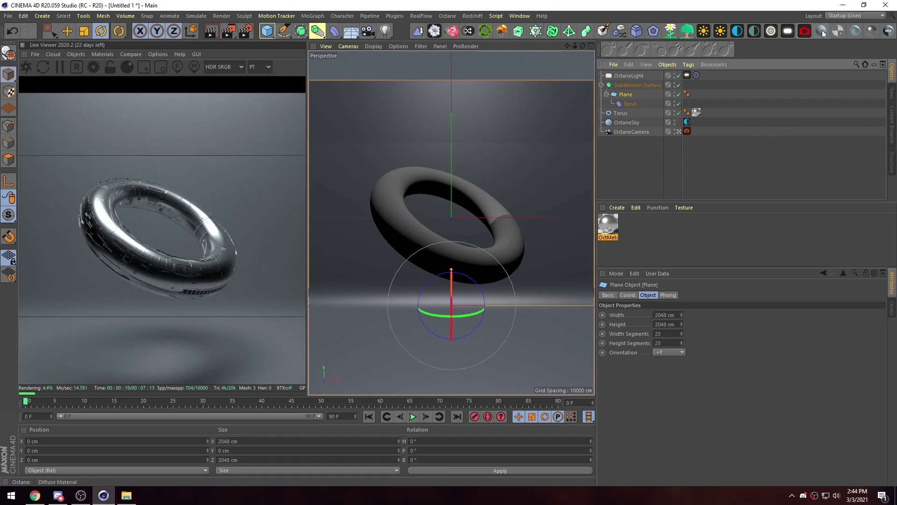
pyautogui.doubleClick(619, 220)
pyautogui.moveTo(605, 231); pyautogui.dragTo(627, 95)
pyautogui.hotkey('ctrl', 'z')
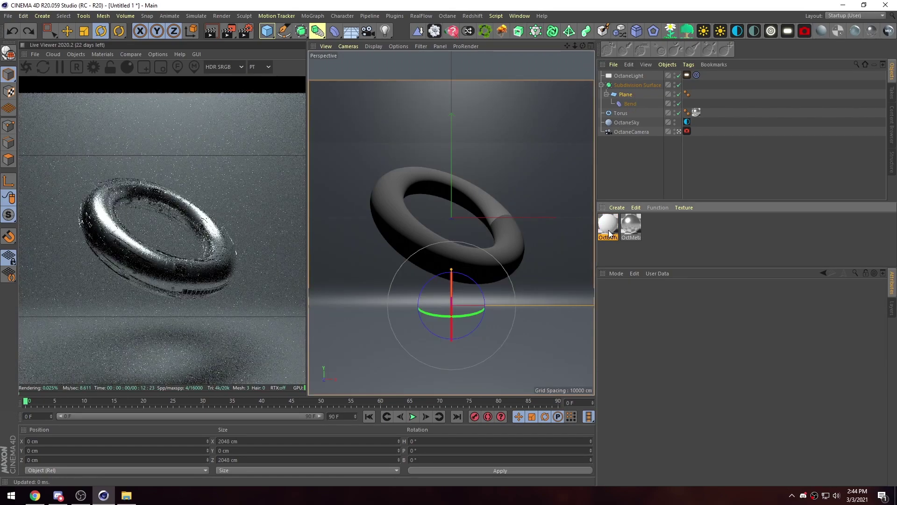
pyautogui.moveTo(609, 230); pyautogui.dragTo(627, 96)
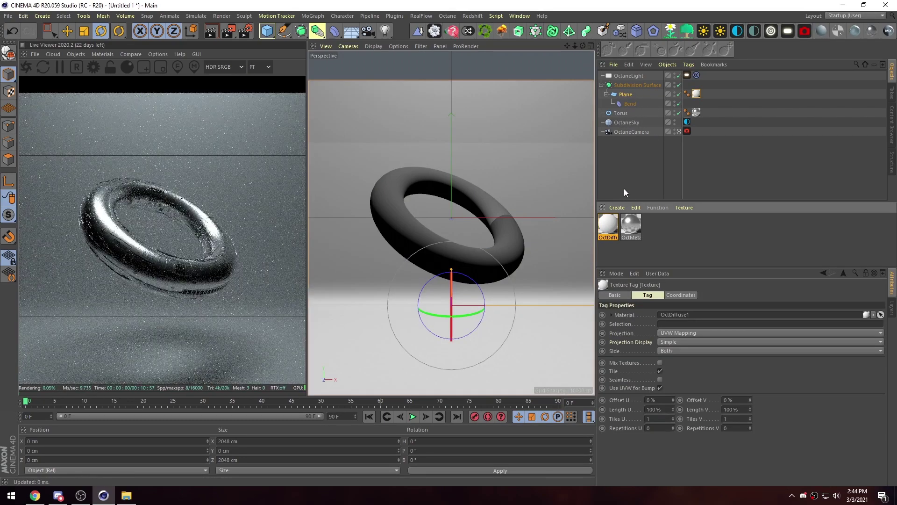
# Step: Add a Blackbody emission with an RGB spectrum to OctDiffuse1's Emission input
pyautogui.doubleClick(608, 225)
pyautogui.moveTo(304, 71); pyautogui.dragTo(399, 59)
pyautogui.click(274, 170)
pyautogui.click(480, 204)
pyautogui.moveTo(508, 71); pyautogui.dragTo(463, 57)
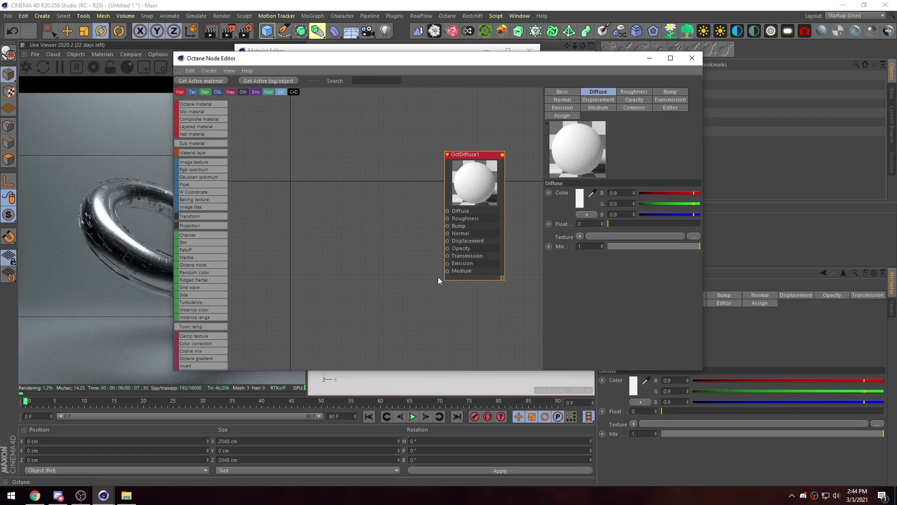
pyautogui.moveTo(448, 263); pyautogui.dragTo(363, 266)
pyautogui.write('BL')
pyautogui.press('Return')
pyautogui.write('RGB')
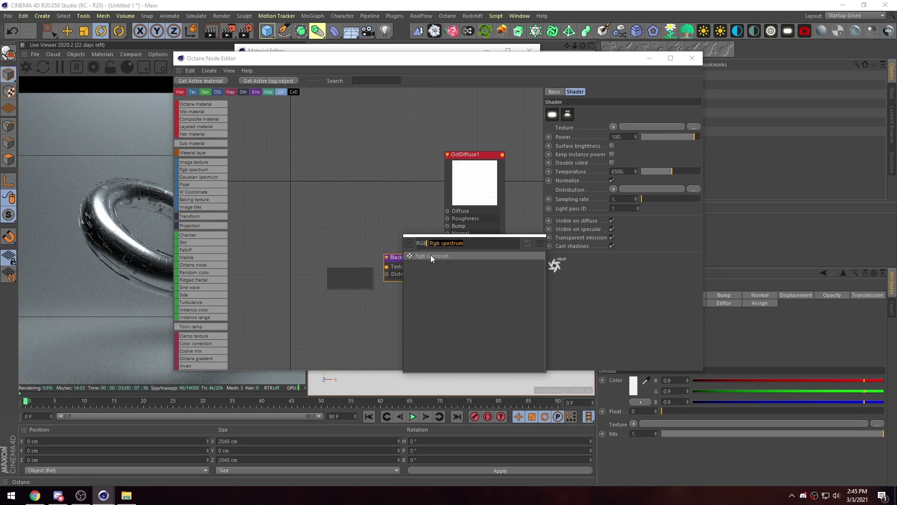
pyautogui.click(430, 256)
# Step: Enable surface brightness and lower the emission power from 2 to 1, then below 1
pyautogui.moveTo(426, 58); pyautogui.dragTo(503, 34)
pyautogui.click(431, 264)
pyautogui.click(720, 147)
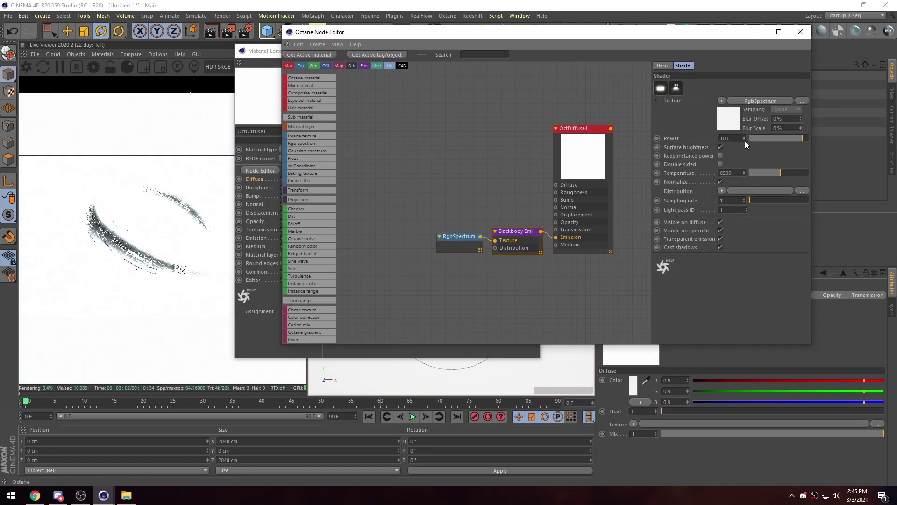
pyautogui.write('2')
pyautogui.press('Return')
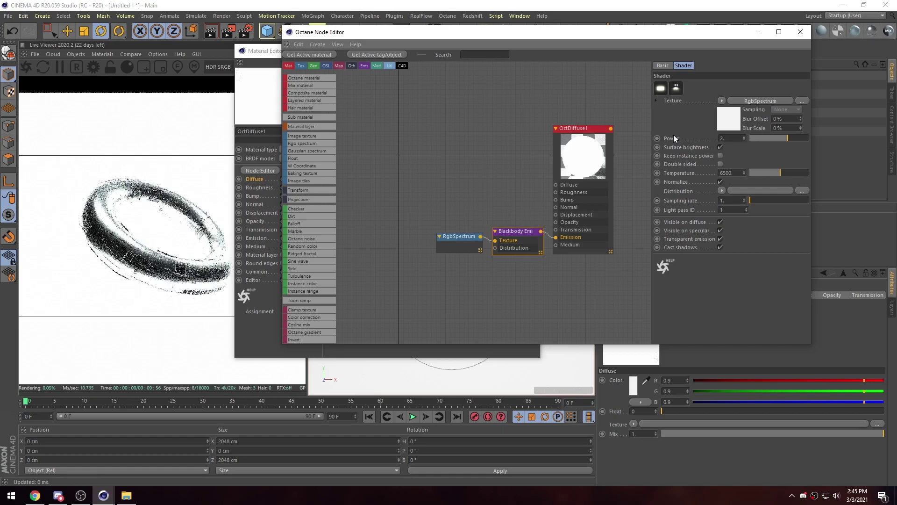
pyautogui.write('1')
pyautogui.press('Return')
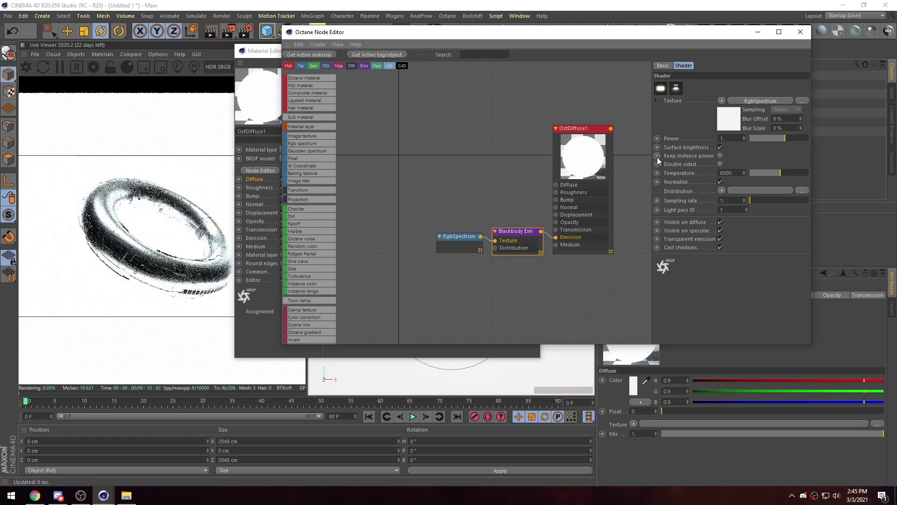
pyautogui.moveTo(786, 139); pyautogui.dragTo(778, 138)
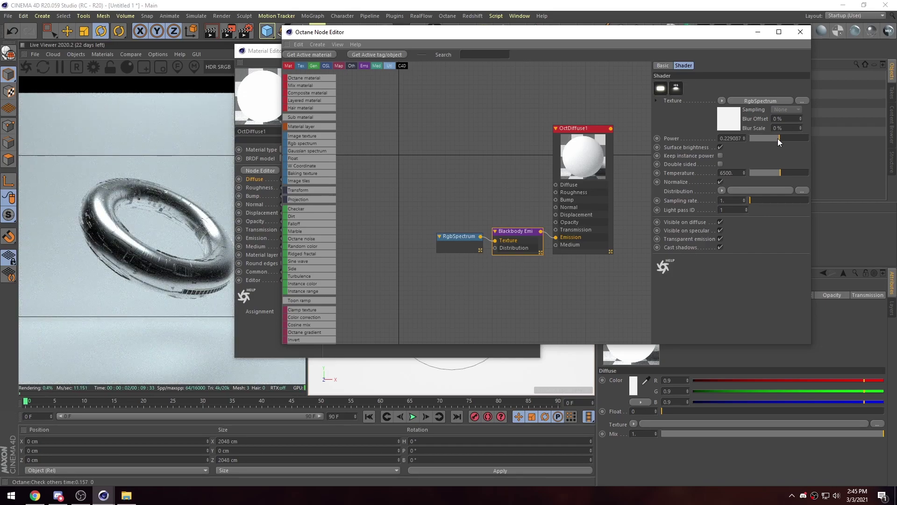
pyautogui.click(800, 32)
# Step: Close the material editor and tilt the torus slightly further
pyautogui.click(534, 51)
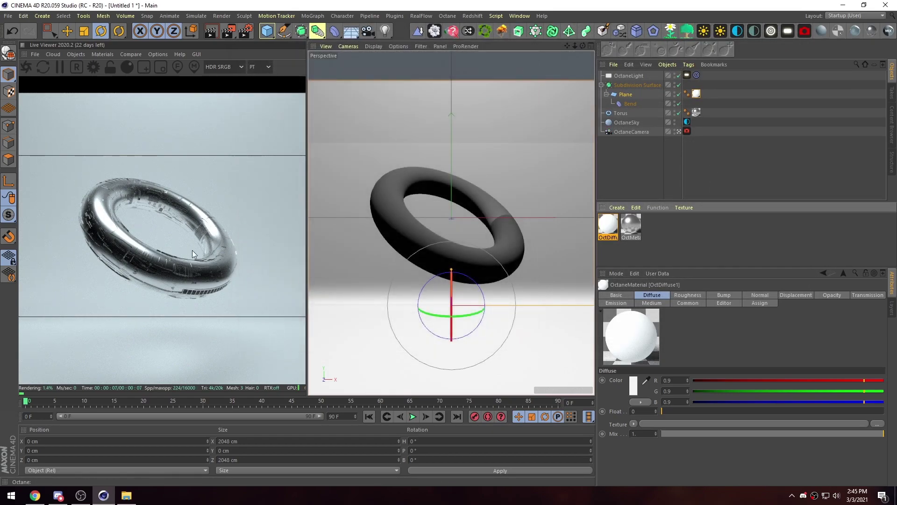
pyautogui.click(513, 247)
pyautogui.moveTo(453, 213)
pyautogui.mouseDown()
pyautogui.moveTo(462, 227)
pyautogui.moveTo(468, 219)
pyautogui.mouseUp()
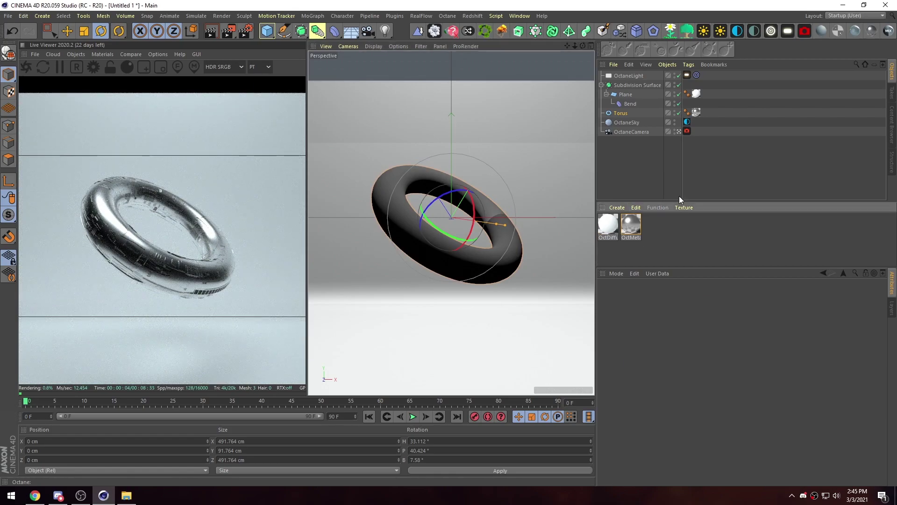
pyautogui.click(654, 178)
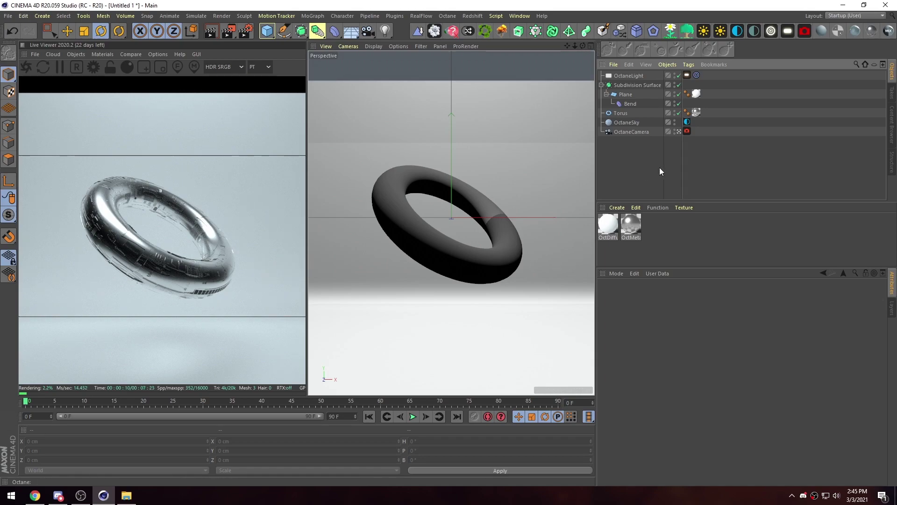
# Step: Rotate the Octane light to a new angle and lower its power to about 1.07
pyautogui.click(679, 131)
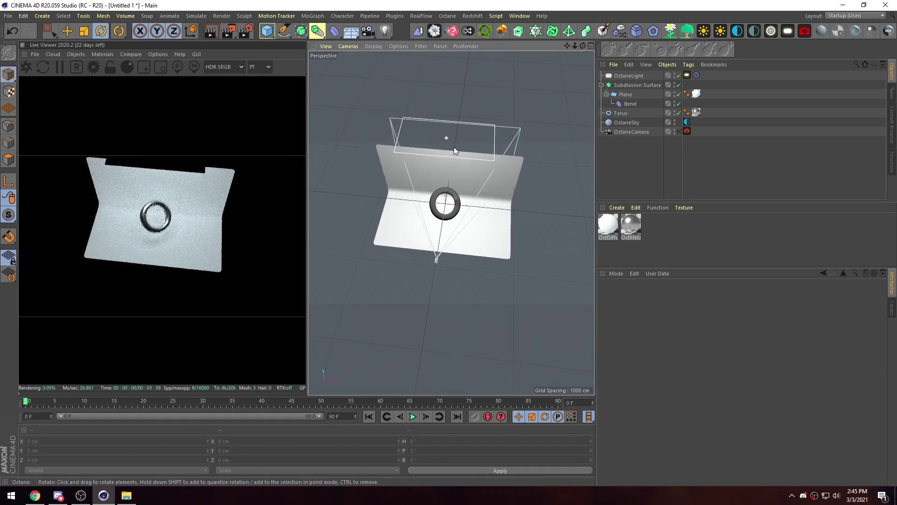
pyautogui.click(454, 146)
pyautogui.moveTo(529, 144); pyautogui.dragTo(447, 182)
pyautogui.click(679, 131)
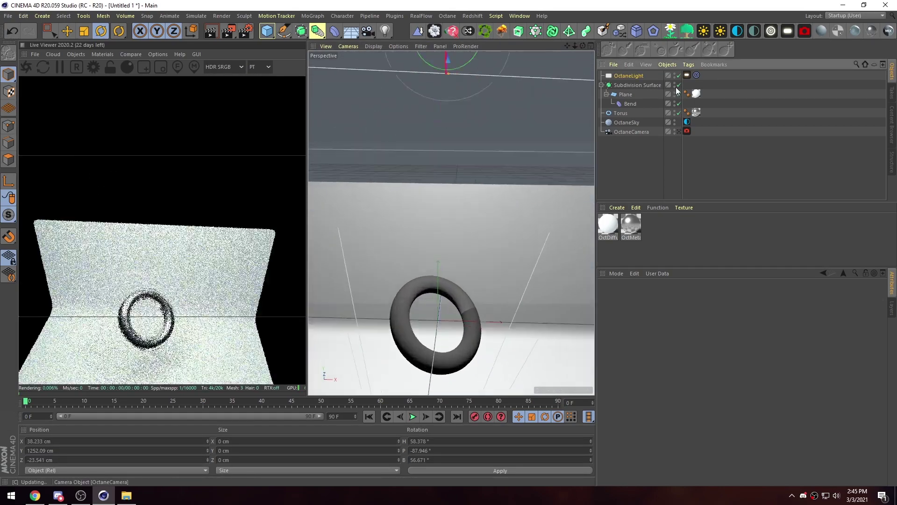
pyautogui.click(687, 75)
pyautogui.moveTo(809, 315); pyautogui.dragTo(788, 314)
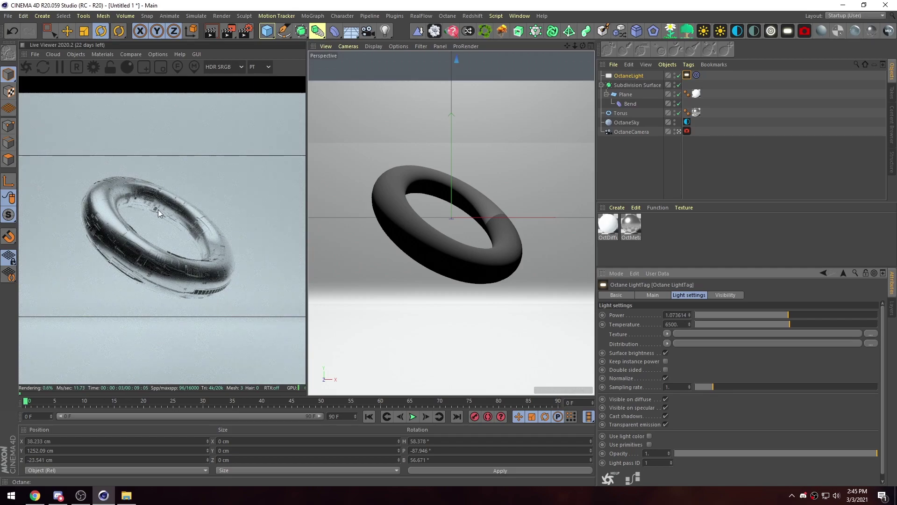
pyautogui.click(633, 171)
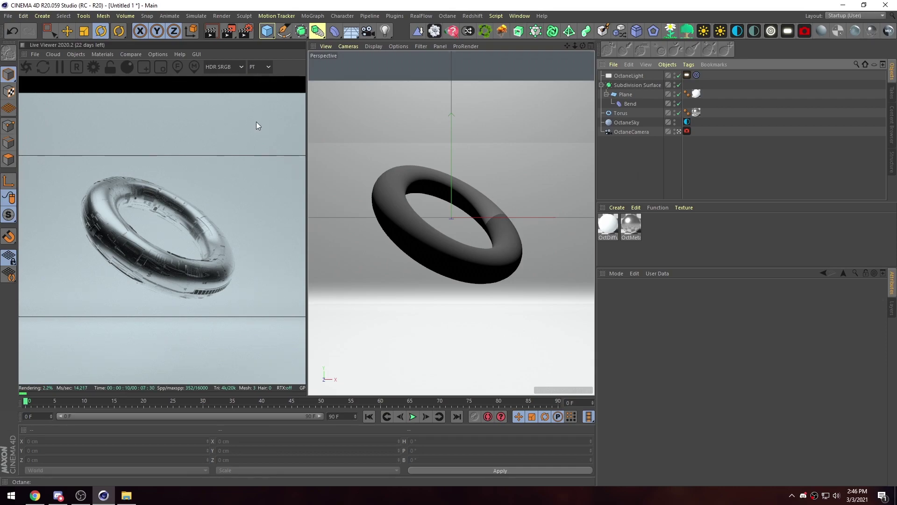
# Step: Create a 400 × 400 cm Plane with 20 × 20 segments from the Cube primitive menu
pyautogui.moveTo(267, 31); pyautogui.dragTo(357, 61)
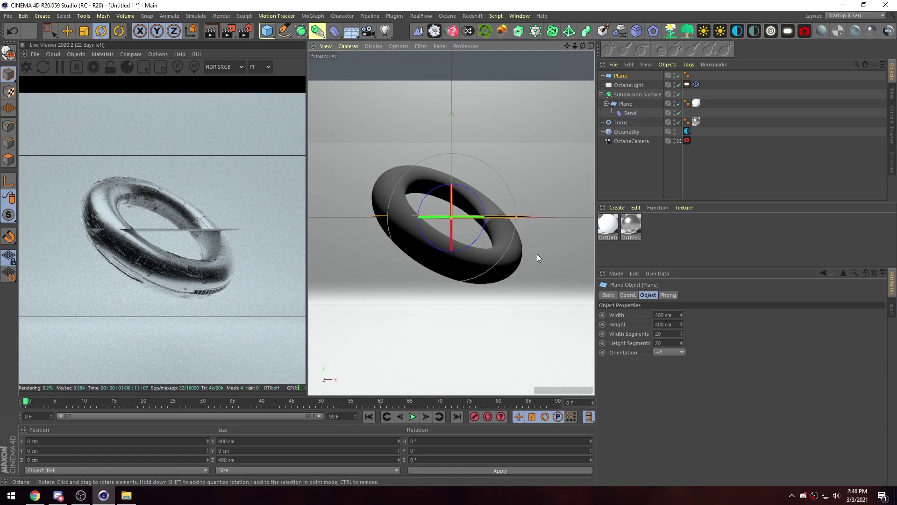
# Step: Browse the viewport's View, Display, Options and Cameras menus without changing anything
pyautogui.click(325, 47)
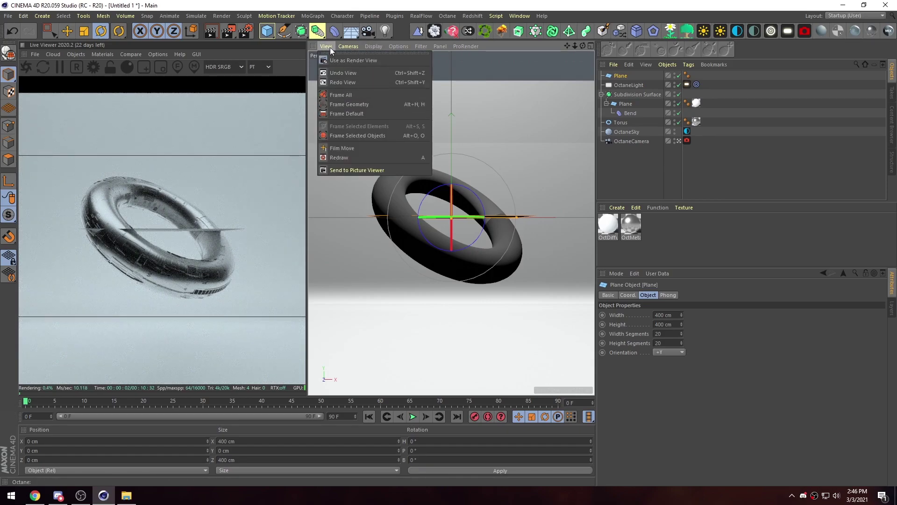
pyautogui.click(326, 47)
pyautogui.click(373, 46)
pyautogui.click(373, 46)
pyautogui.click(401, 44)
pyautogui.click(400, 45)
pyautogui.click(351, 46)
pyautogui.click(348, 45)
pyautogui.click(348, 45)
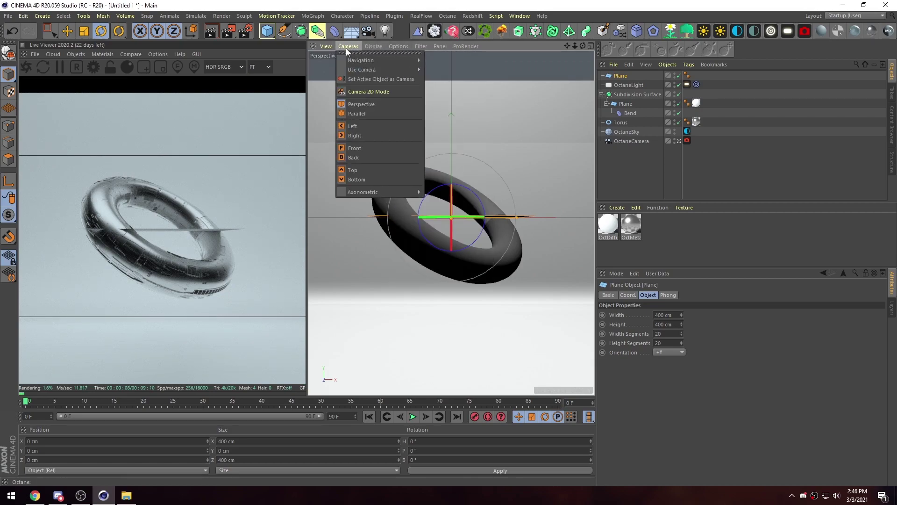
pyautogui.moveTo(367, 64)
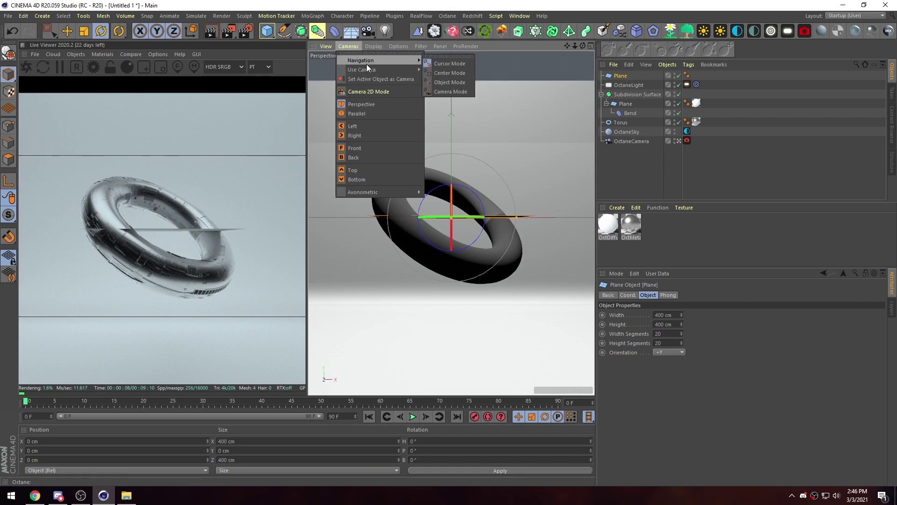
pyautogui.click(347, 46)
# Step: Show the four-view layout, maximise the Top view and switch it to a Perspective camera
pyautogui.middleClick(405, 141)
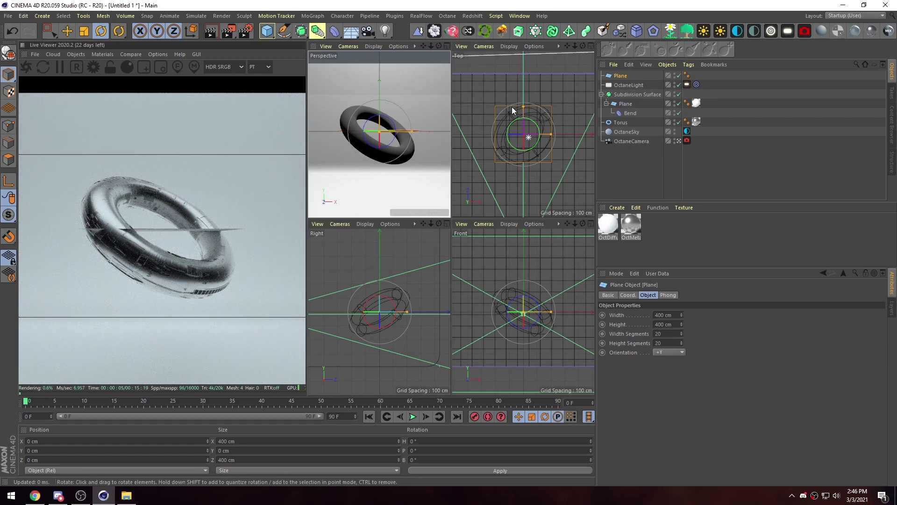
pyautogui.middleClick(506, 91)
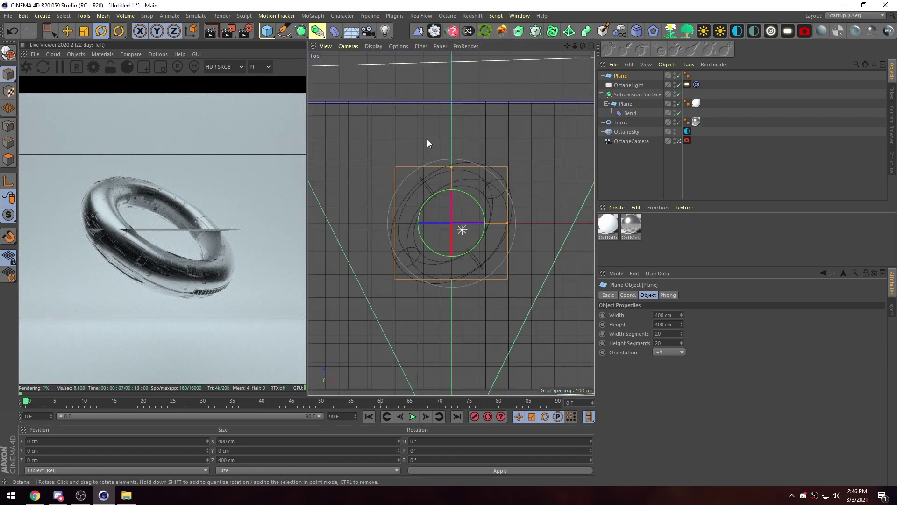
pyautogui.click(350, 47)
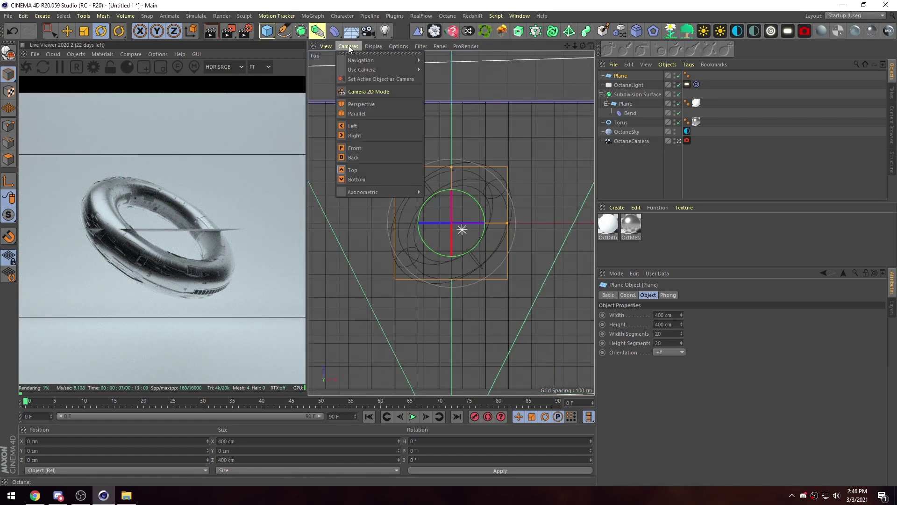
pyautogui.click(365, 104)
pyautogui.click(374, 46)
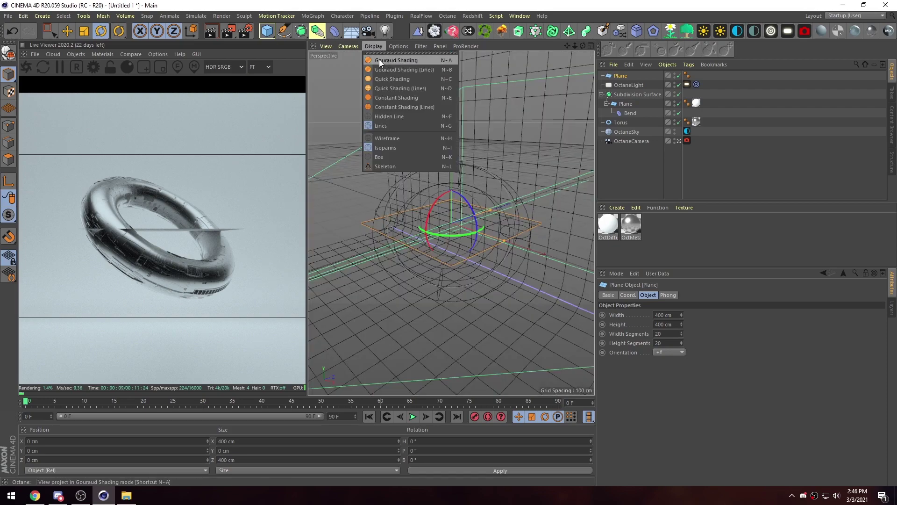
# Step: Turn on Gouraud shading, undo the plane's rotation back to 0°, and deselect it
pyautogui.click(382, 61)
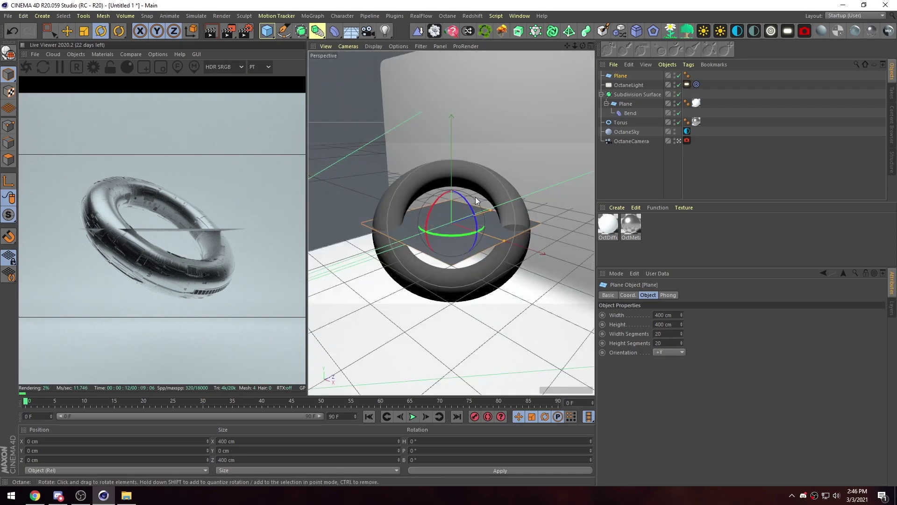
pyautogui.keyDown('alt'); pyautogui.moveTo(476, 197); pyautogui.dragTo(360, 227); pyautogui.keyUp('alt')
pyautogui.hotkey('ctrl', 'z')
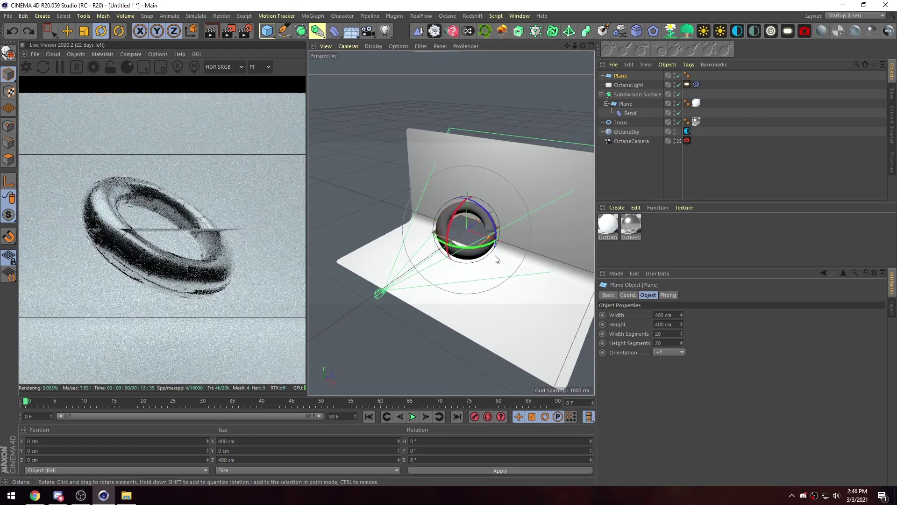
pyautogui.keyDown('alt'); pyautogui.moveTo(446, 296); pyautogui.dragTo(425, 243); pyautogui.keyUp('alt')
pyautogui.click(648, 167)
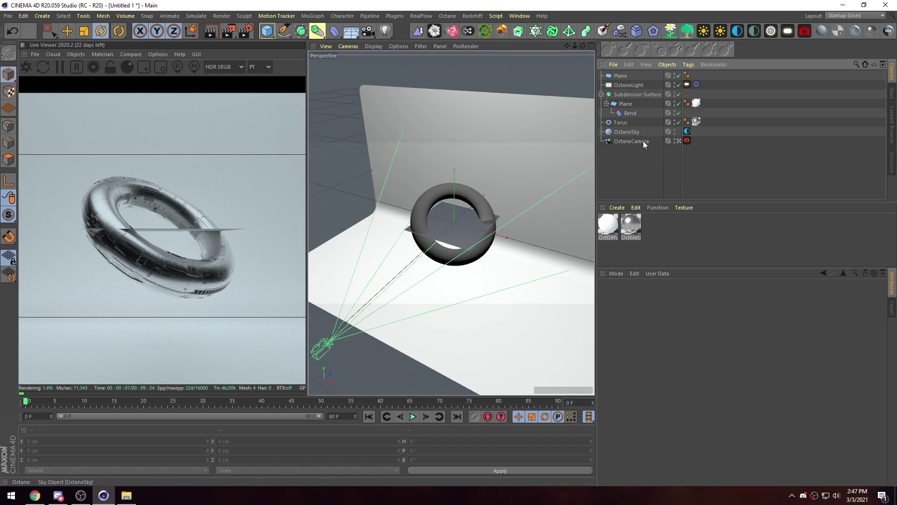
# Step: Scale the plane up to 475.2 cm and give it 30 by 30 segments
pyautogui.click(493, 213)
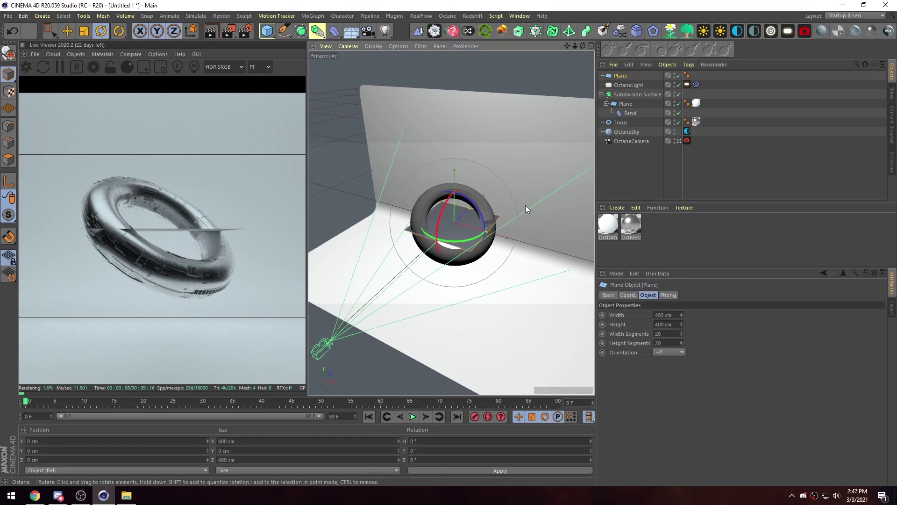
pyautogui.press('t')
pyautogui.moveTo(525, 206); pyautogui.dragTo(585, 82)
pyautogui.click(621, 75)
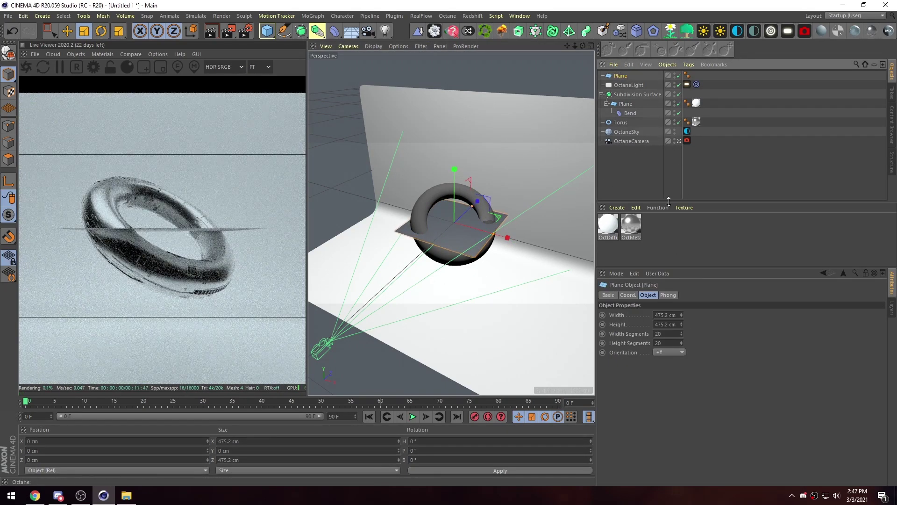
pyautogui.doubleClick(666, 333)
pyautogui.write('30')
pyautogui.press('Tab')
pyautogui.write('30')
pyautogui.press('Return')
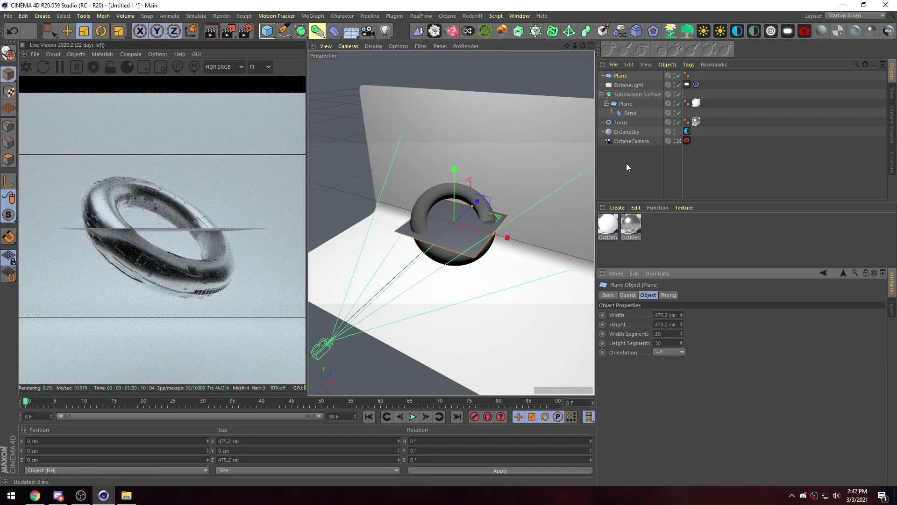
pyautogui.click(639, 189)
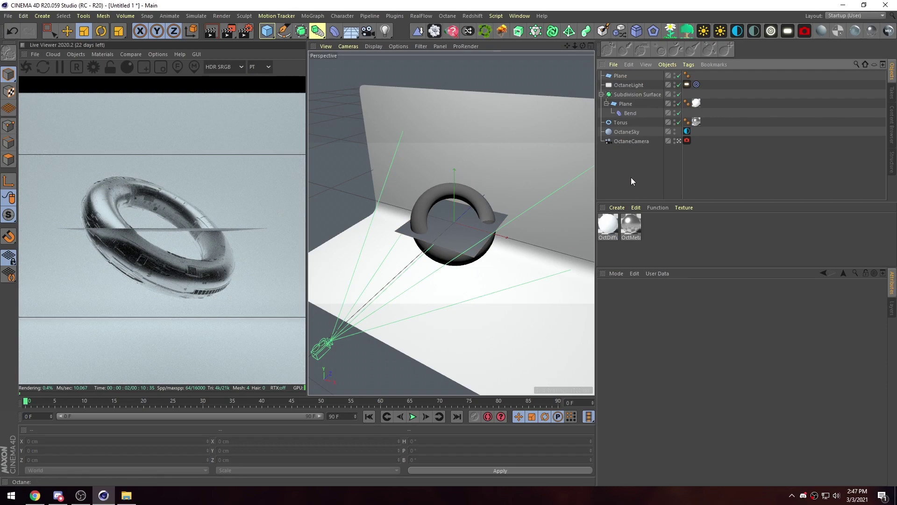
# Step: Add a Subdivision Surface via Commander and nest the Plane inside it
pyautogui.hotkey('shift', 'c')
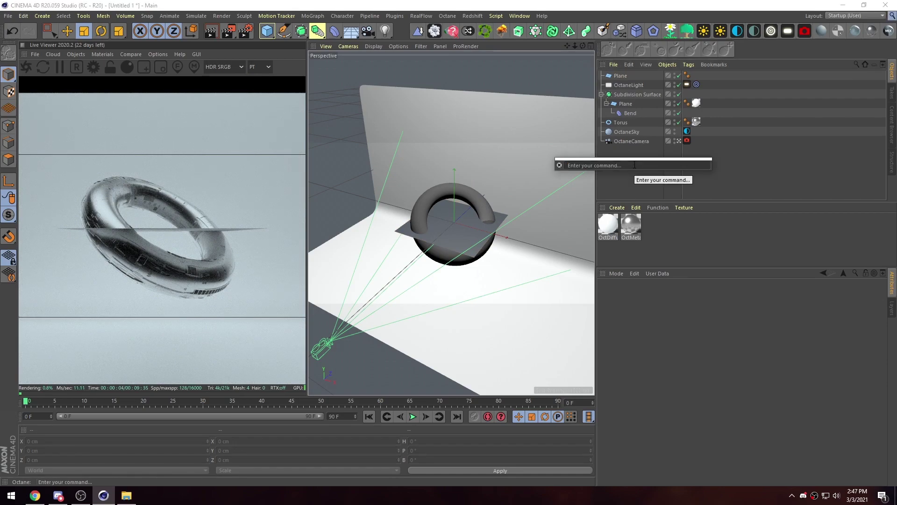
pyautogui.write('subd')
pyautogui.click(587, 195)
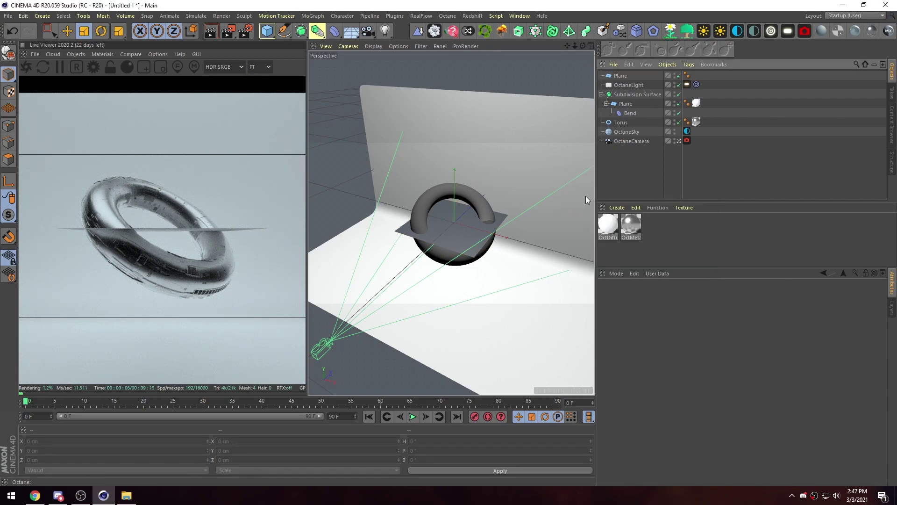
pyautogui.moveTo(621, 85)
pyautogui.mouseDown()
pyautogui.moveTo(636, 83)
pyautogui.moveTo(629, 75)
pyautogui.mouseUp()
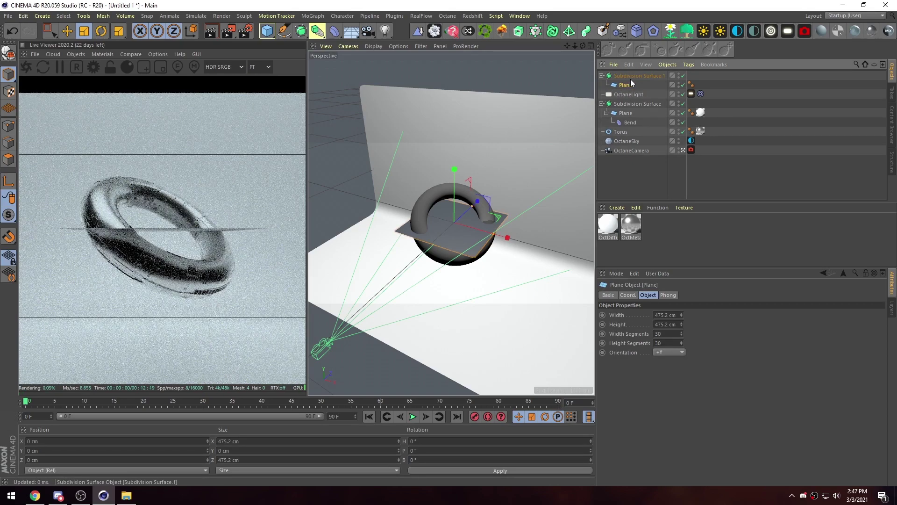
# Step: Lift the plane to about Y 104.7 cm and tilt it to roughly P 27.8°, B 15.33°
pyautogui.keyDown('alt'); pyautogui.moveTo(446, 204); pyautogui.dragTo(478, 236); pyautogui.keyUp('alt')
pyautogui.press('r')
pyautogui.press('e')
pyautogui.keyDown('alt'); pyautogui.moveTo(472, 194); pyautogui.dragTo(448, 162); pyautogui.keyUp('alt')
pyautogui.keyDown('alt'); pyautogui.moveTo(478, 215); pyautogui.dragTo(464, 145); pyautogui.keyUp('alt')
pyautogui.keyDown('alt'); pyautogui.moveTo(461, 239); pyautogui.dragTo(463, 170); pyautogui.keyUp('alt')
pyautogui.press('r')
pyautogui.press('e')
pyautogui.press('r')
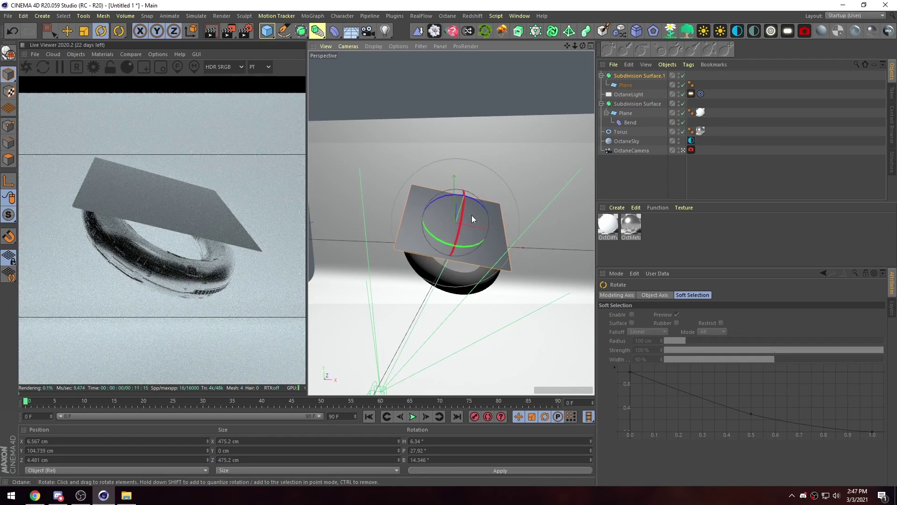
pyautogui.moveTo(472, 215); pyautogui.dragTo(488, 204)
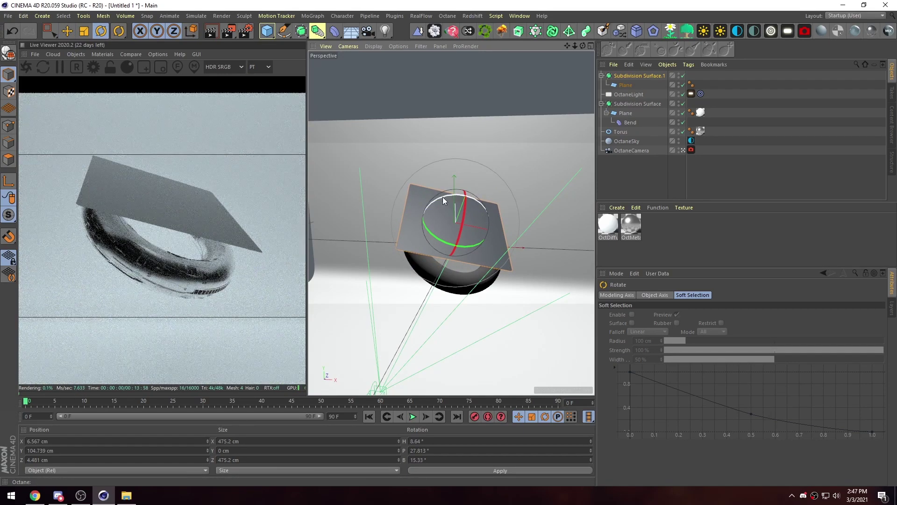
# Step: Make the plane editable, add and delete a stray cube, then reselect the plane
pyautogui.click(624, 85)
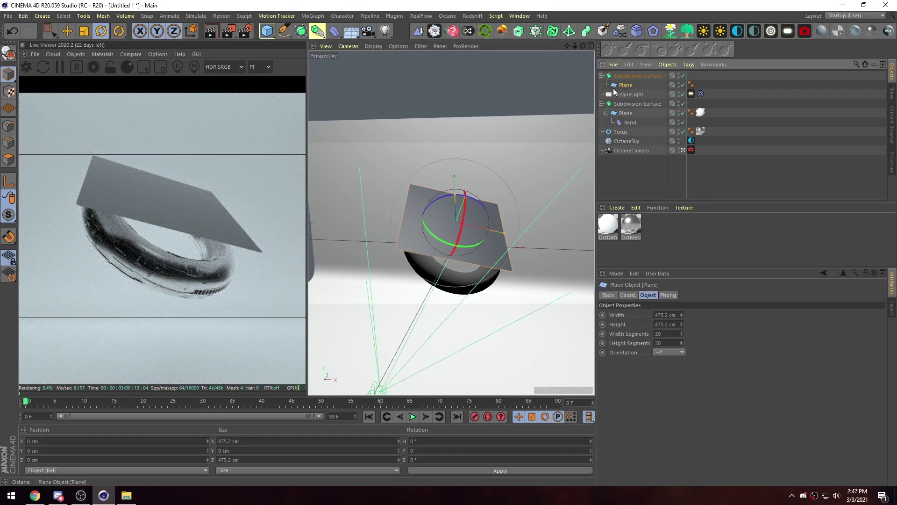
pyautogui.press('c')
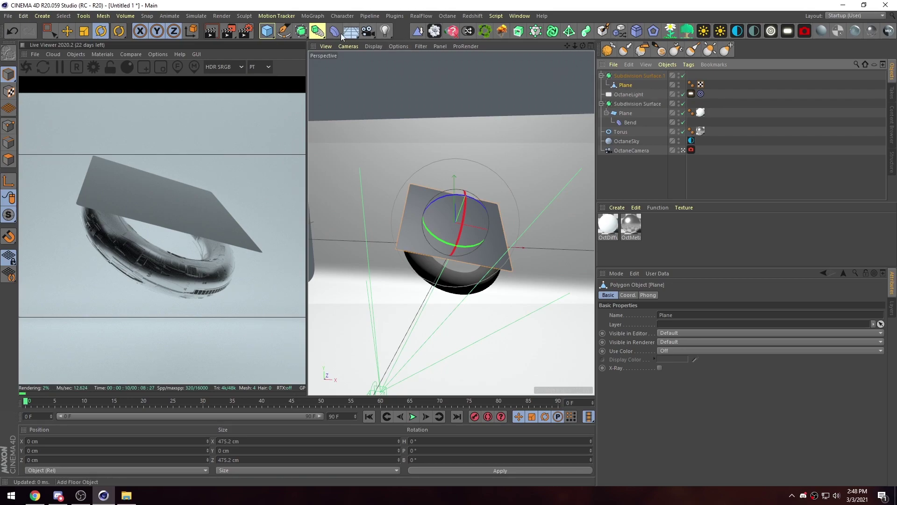
pyautogui.moveTo(267, 31); pyautogui.dragTo(372, 44)
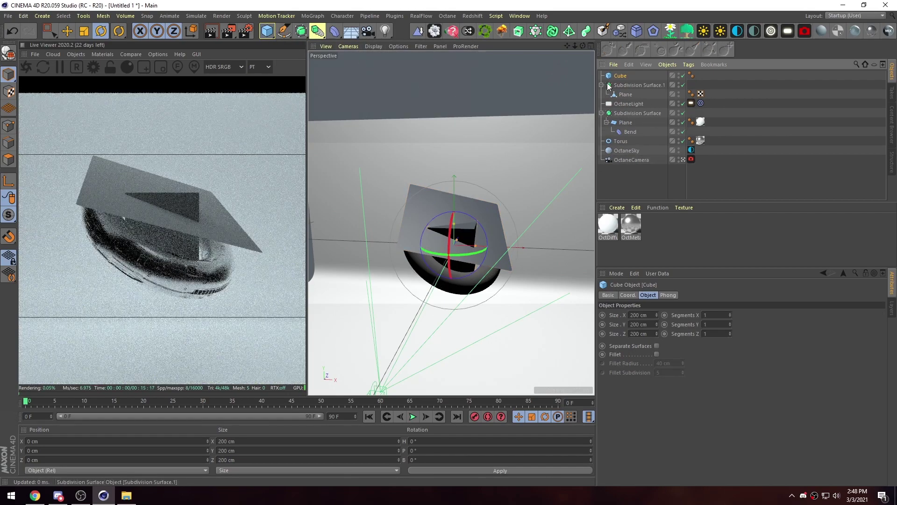
pyautogui.press('Delete')
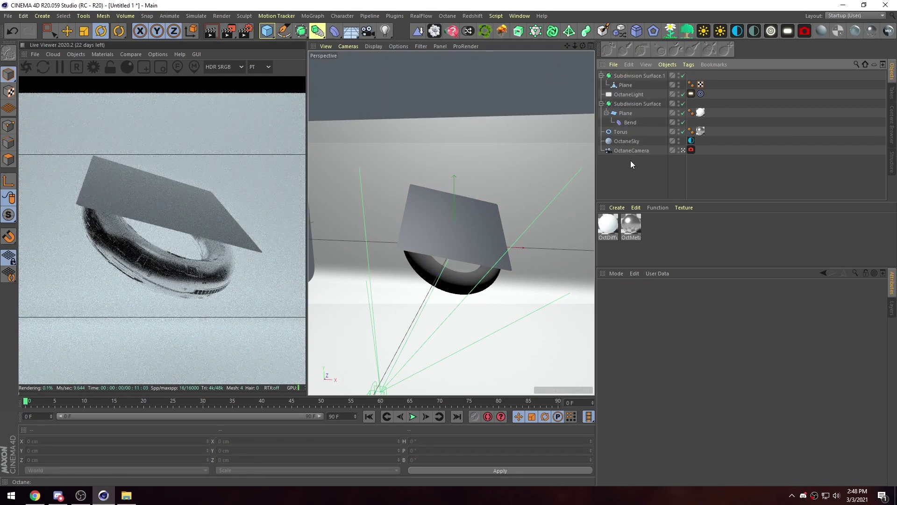
pyautogui.click(626, 85)
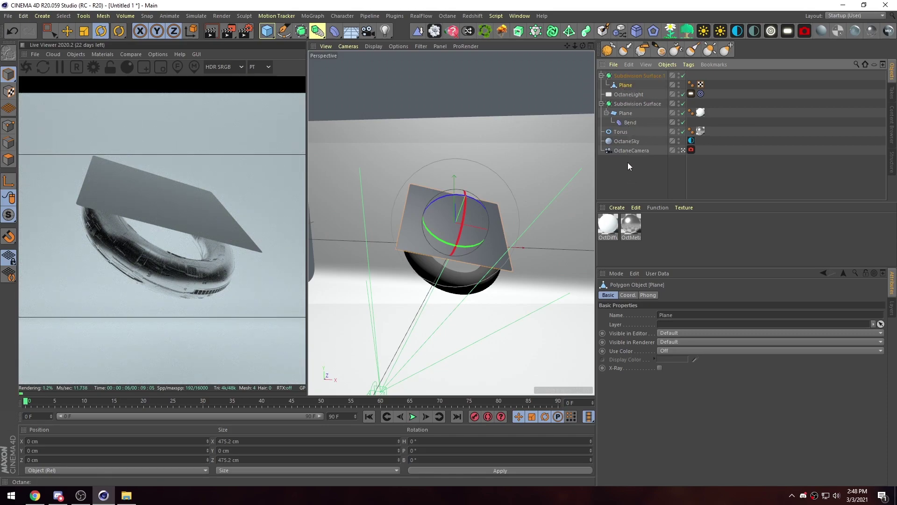
# Step: Add a Cloth simulation tag to the Plane
pyautogui.rightClick(623, 85)
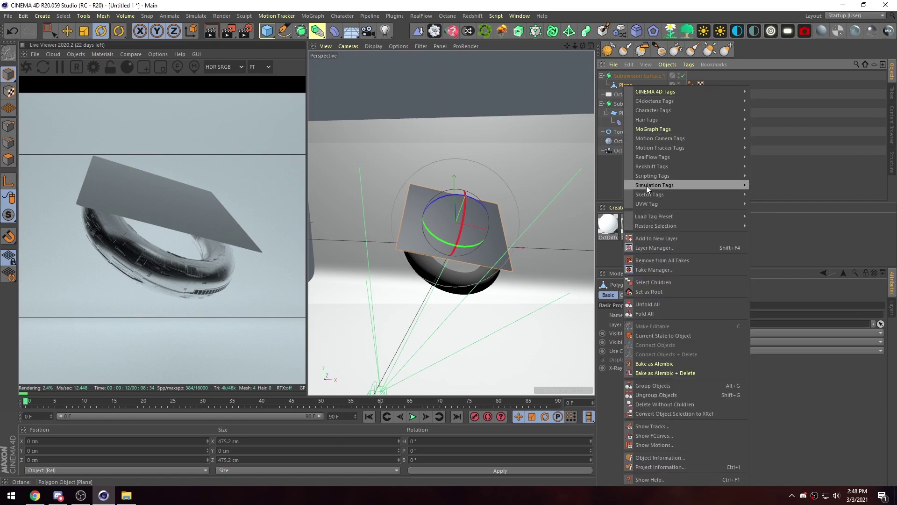
pyautogui.moveTo(646, 185)
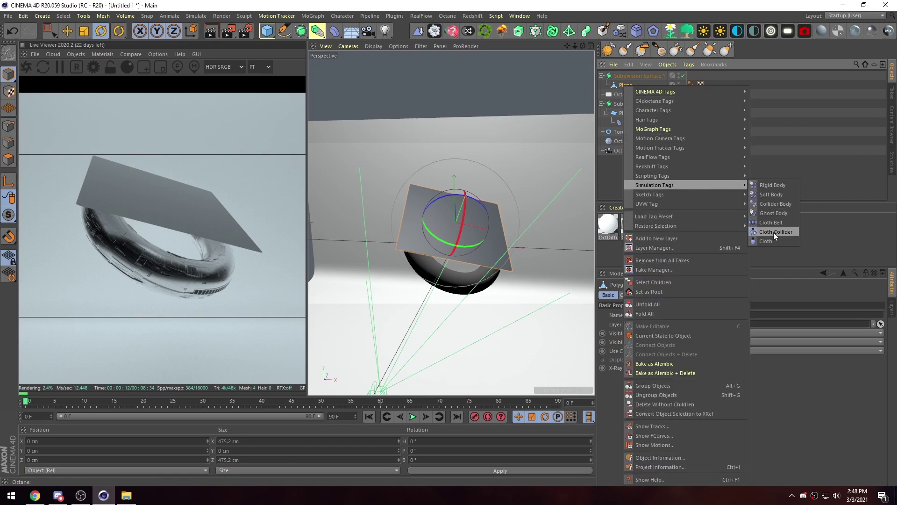
pyautogui.click(764, 241)
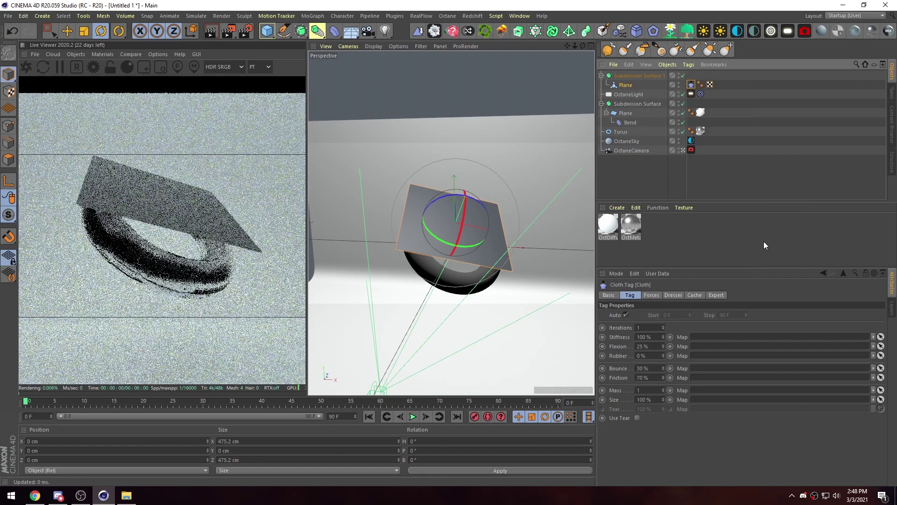
# Step: Add a Cloth Collider tag to the Torus and clear the selection
pyautogui.click(621, 133)
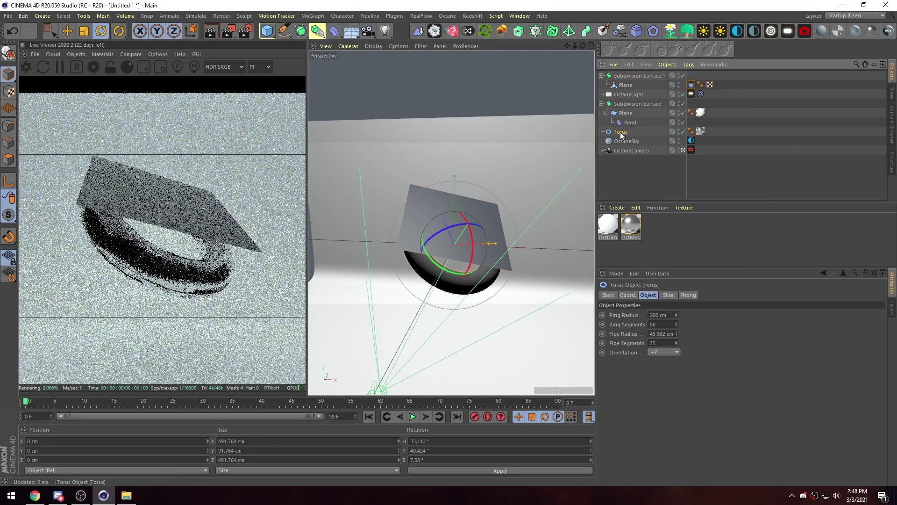
pyautogui.rightClick(620, 134)
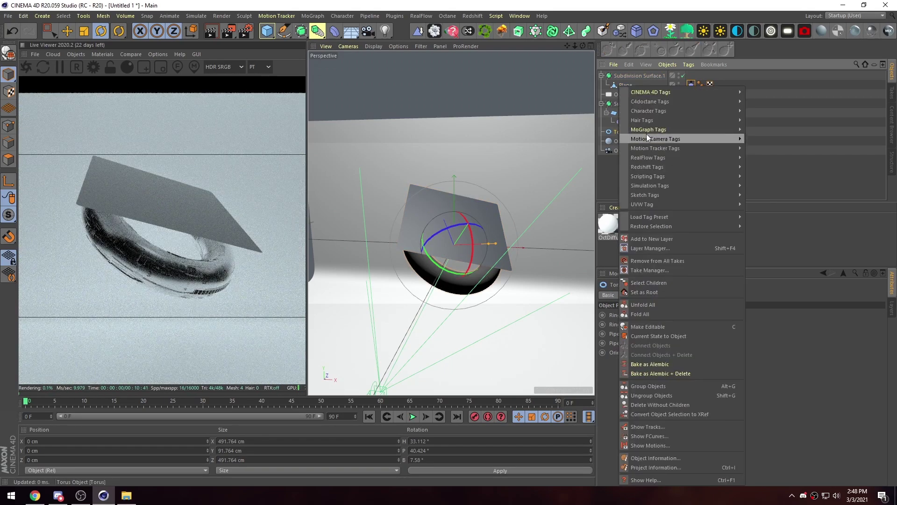
pyautogui.moveTo(651, 188)
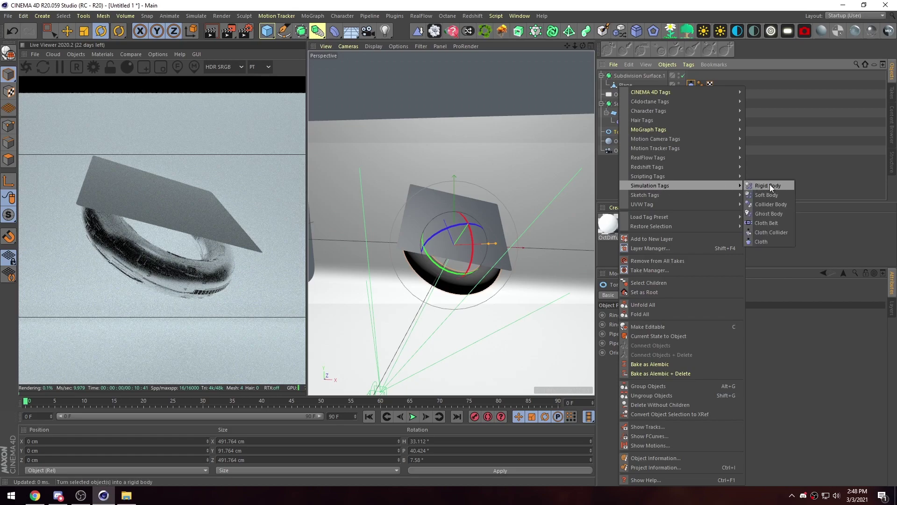
pyautogui.click(767, 232)
pyautogui.click(654, 181)
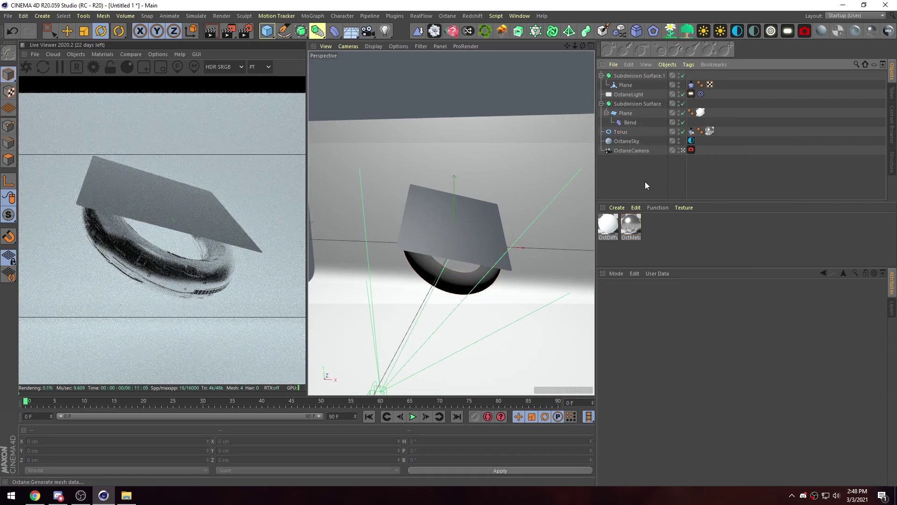
# Step: Play the cloth simulation to frame 16, then on to frame 26, and zoom onto the cloth
pyautogui.click(414, 417)
pyautogui.click(413, 416)
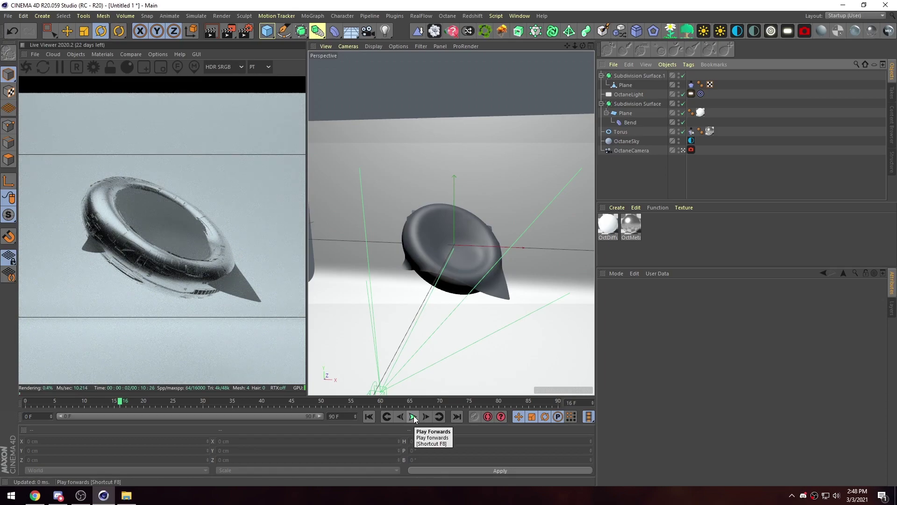
pyautogui.click(414, 416)
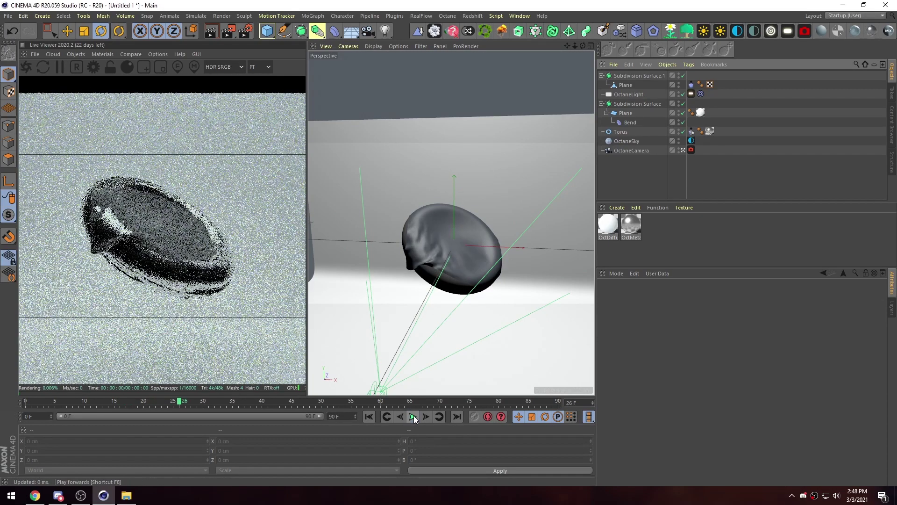
pyautogui.click(413, 416)
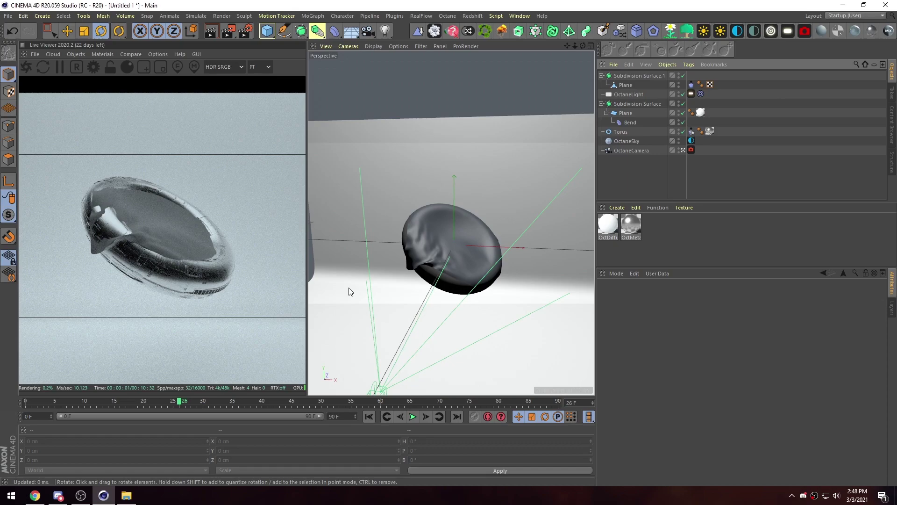
pyautogui.keyDown('alt'); pyautogui.moveTo(351, 286); pyautogui.dragTo(418, 278); pyautogui.keyUp('alt')
pyautogui.scroll(6, 453, 222)
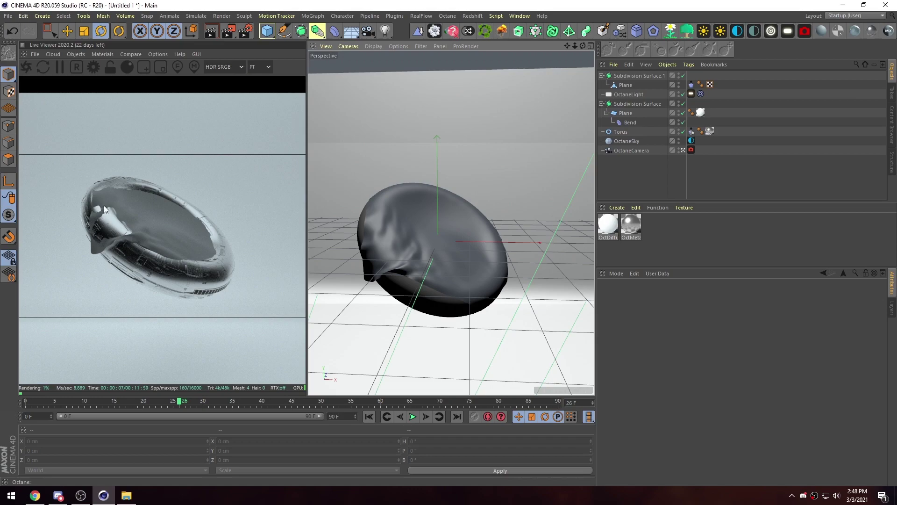
# Step: Set the OctMetal1 Displacement node's mid level to 0.5 in the Node Editor
pyautogui.doubleClick(631, 225)
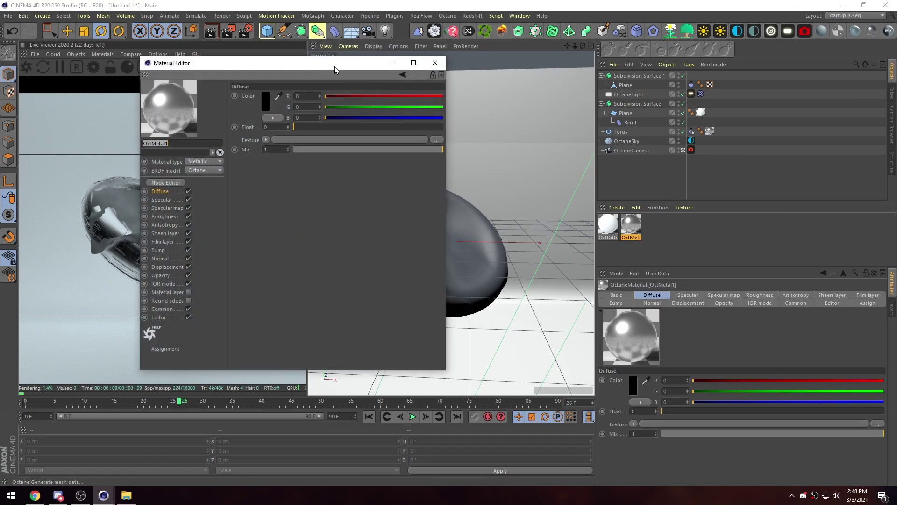
pyautogui.moveTo(338, 70); pyautogui.dragTo(603, 78)
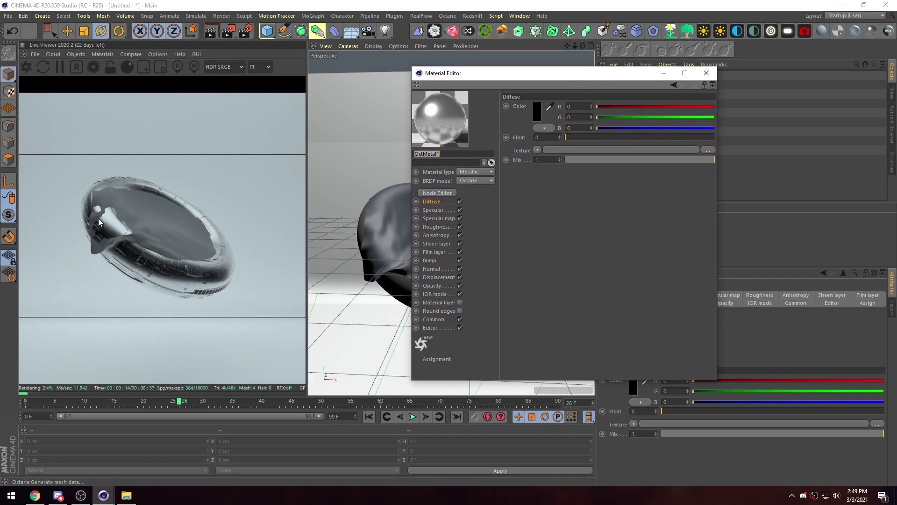
pyautogui.moveTo(486, 77); pyautogui.dragTo(494, 73)
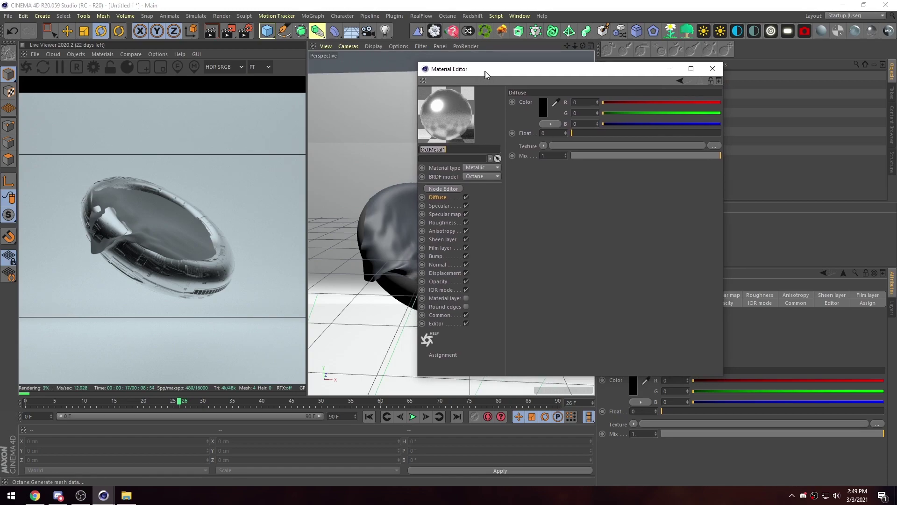
pyautogui.click(449, 189)
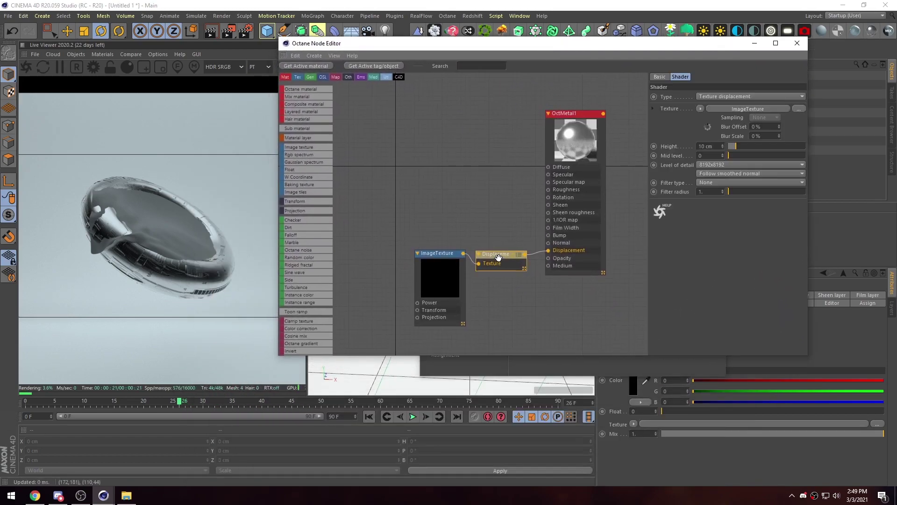
pyautogui.click(701, 156)
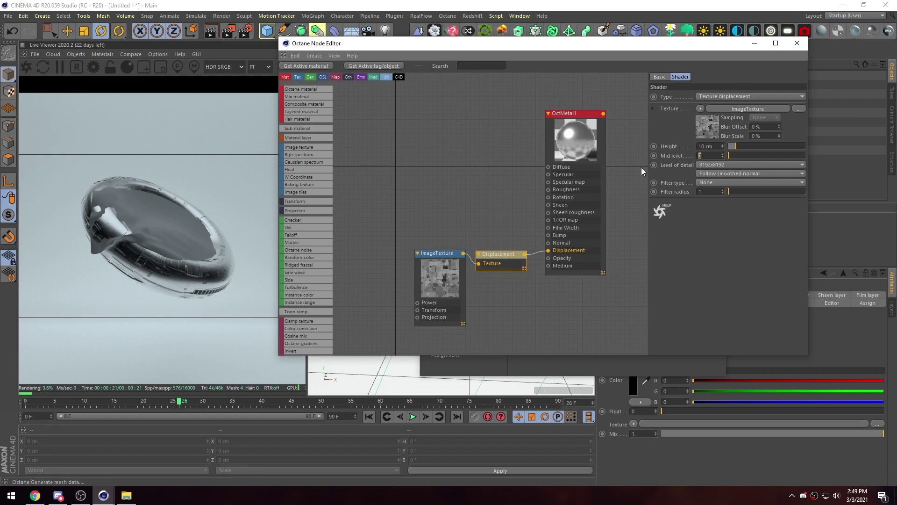
pyautogui.write('0.5')
pyautogui.press('Return')
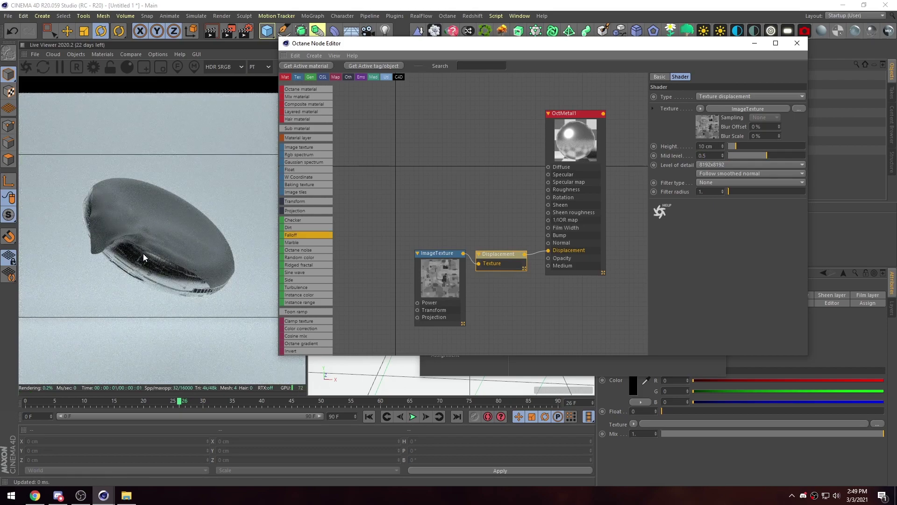
pyautogui.click(797, 43)
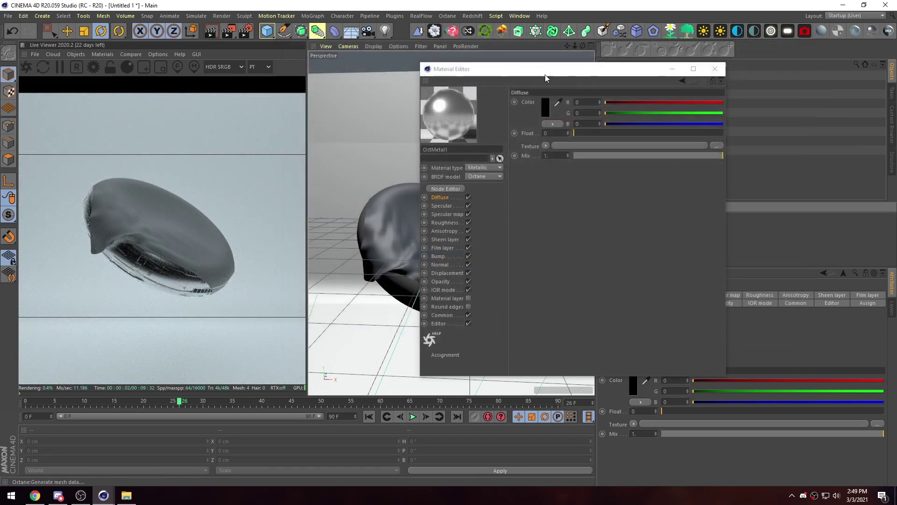
pyautogui.moveTo(565, 76); pyautogui.dragTo(529, 79)
pyautogui.click(677, 73)
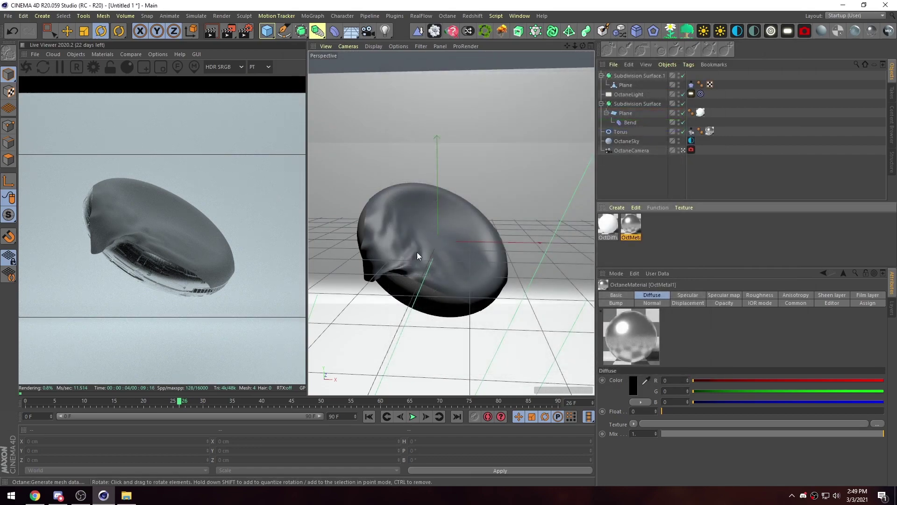
# Step: Play the simulation to frame 39, then scrub the timeline to frame 55
pyautogui.keyDown('alt'); pyautogui.moveTo(474, 293); pyautogui.dragTo(459, 304); pyautogui.keyUp('alt')
pyautogui.click(412, 416)
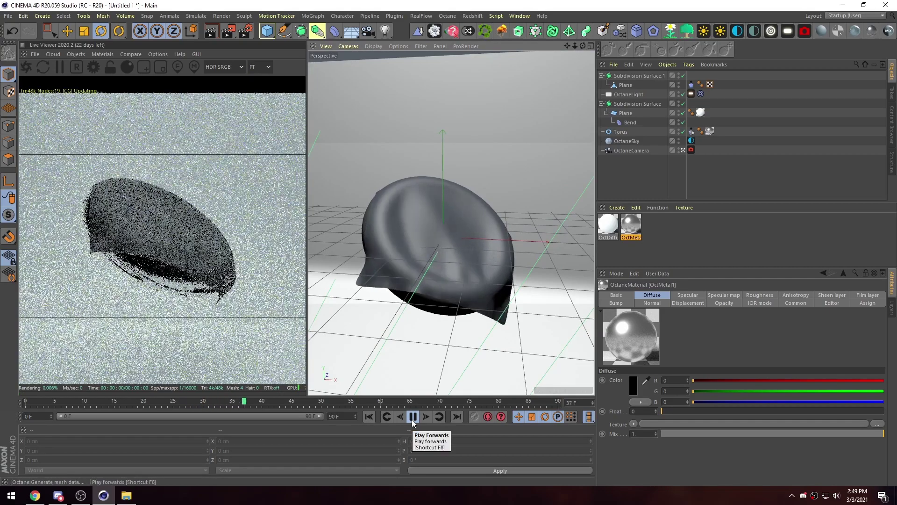
pyautogui.click(413, 418)
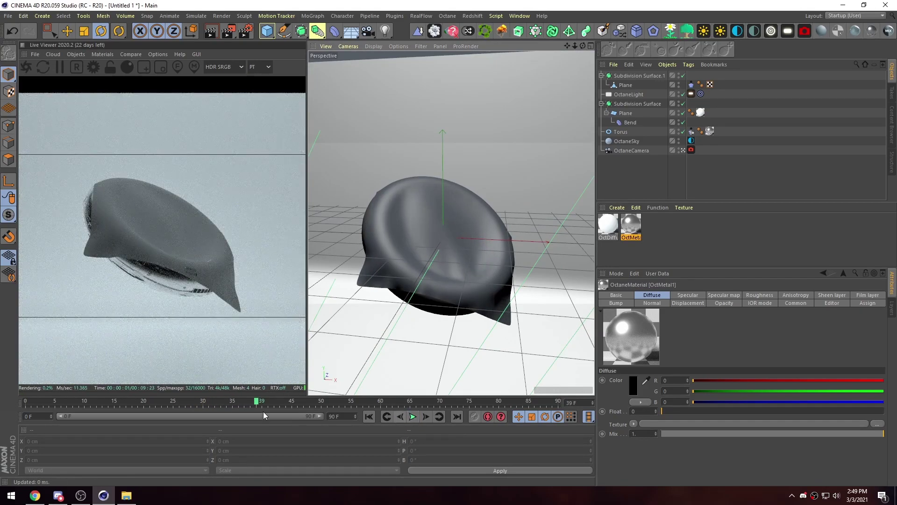
pyautogui.moveTo(259, 404); pyautogui.dragTo(356, 405)
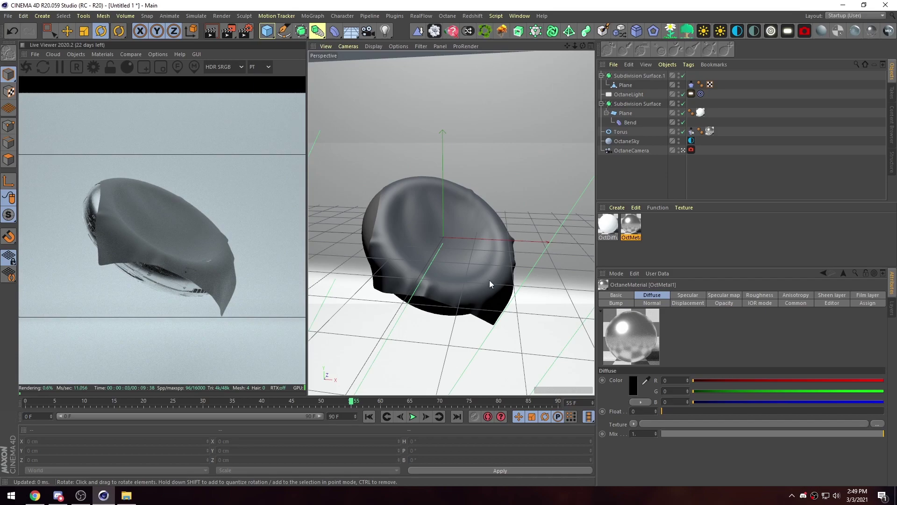
# Step: Delete the Plane's Cloth tag to keep its draped shape, then tilt it slightly over the torus
pyautogui.click(627, 85)
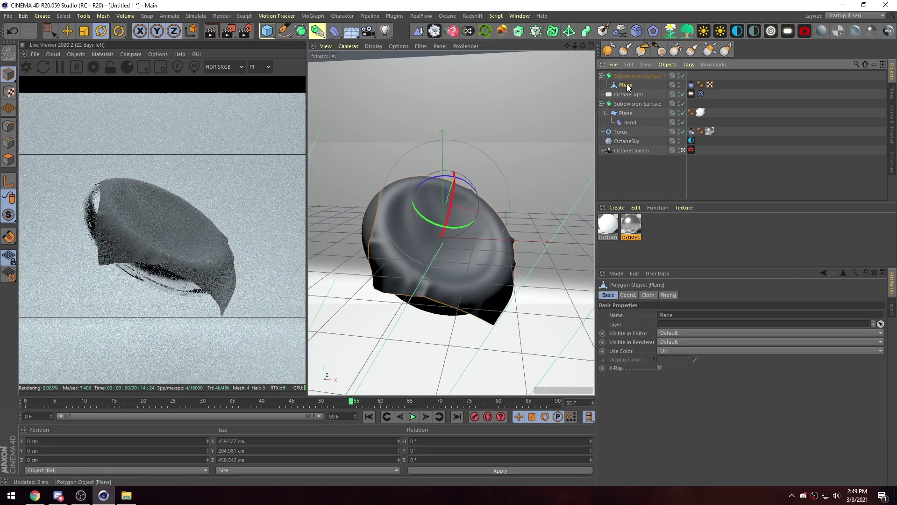
pyautogui.click(691, 86)
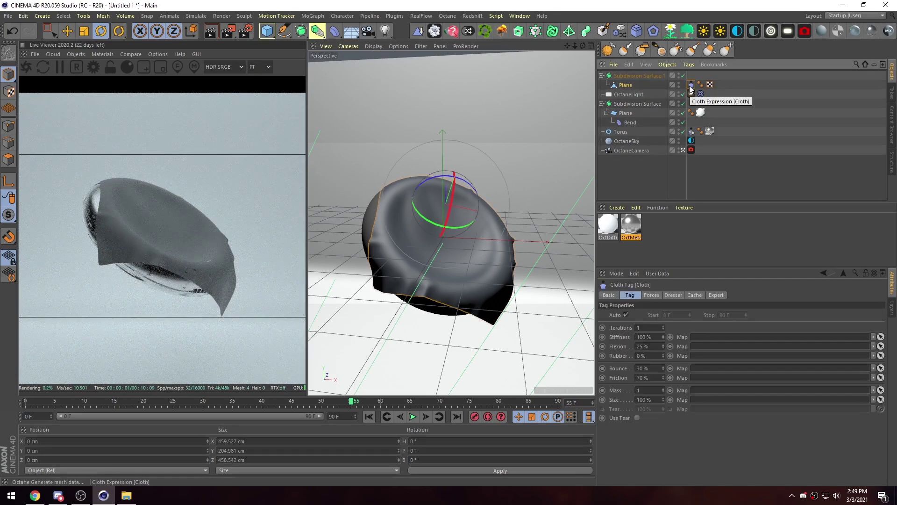
pyautogui.press('Delete')
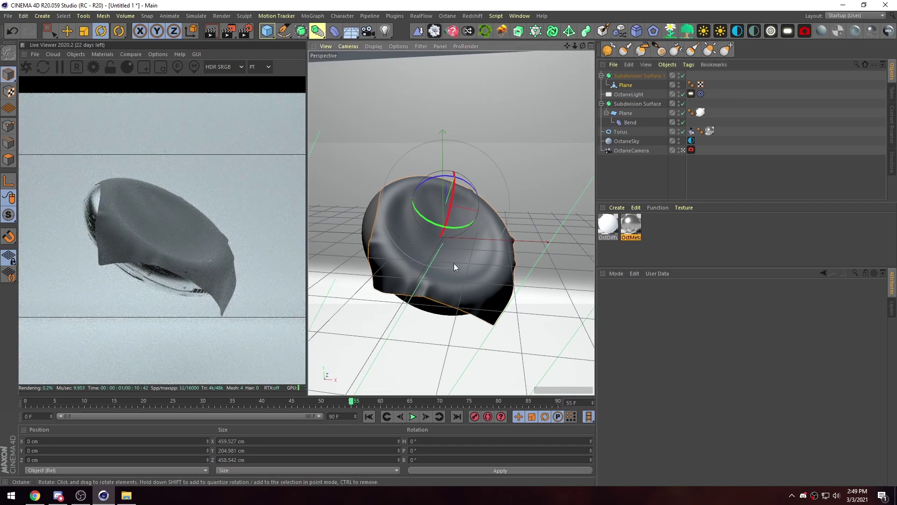
pyautogui.moveTo(453, 263); pyautogui.dragTo(495, 228)
pyautogui.press('e')
pyautogui.moveTo(438, 154); pyautogui.dragTo(442, 127)
pyautogui.hotkey('ctrl', 'z')
# Step: Play the animation briefly, return to frame 0 and orbit around the draped plane
pyautogui.click(413, 417)
pyautogui.press('F8')
pyautogui.hotkey('shift', 'f')
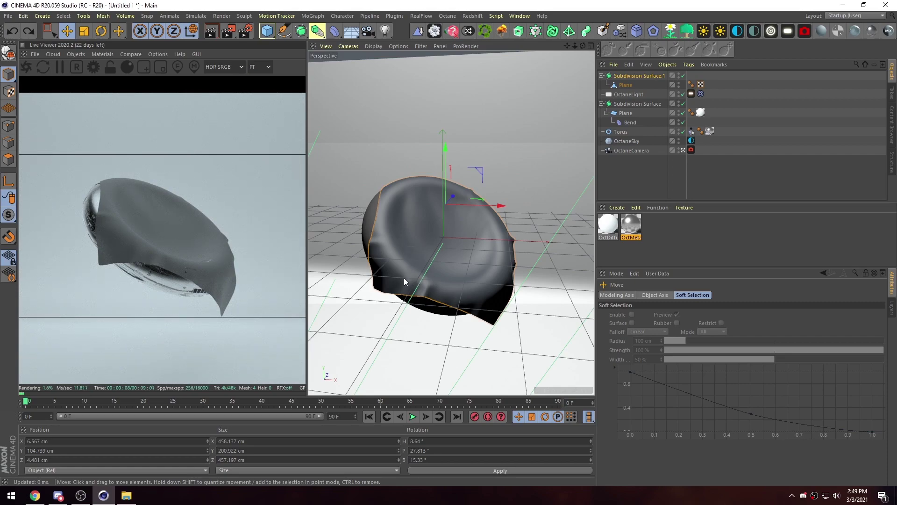
pyautogui.keyDown('alt'); pyautogui.moveTo(405, 280); pyautogui.dragTo(432, 276); pyautogui.keyUp('alt')
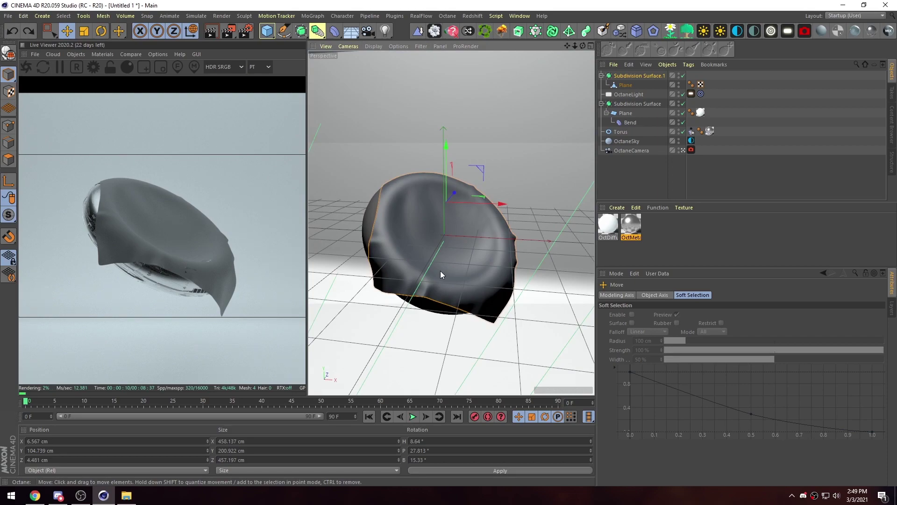
pyautogui.click(723, 250)
pyautogui.moveTo(631, 225); pyautogui.dragTo(632, 227)
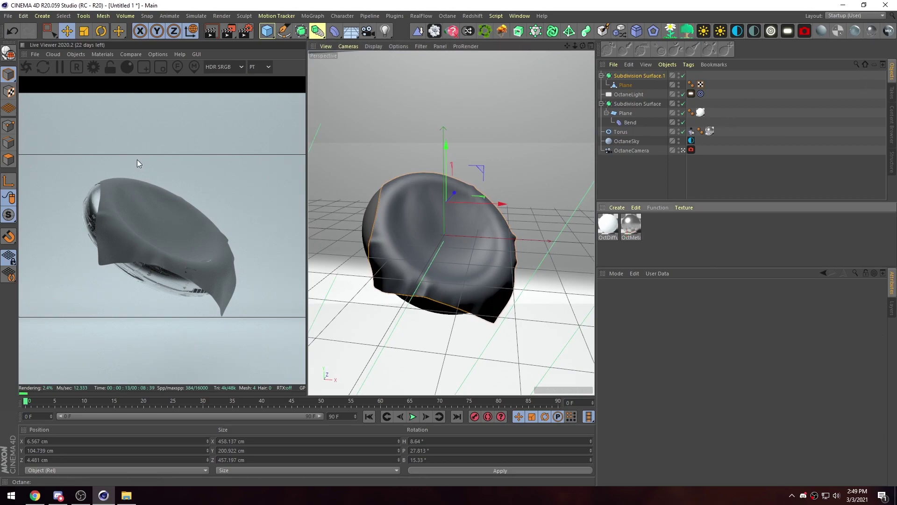
# Step: Create a new Octane specular material, OctSpecular1, and apply it to the draped cloth Plane
pyautogui.click(102, 54)
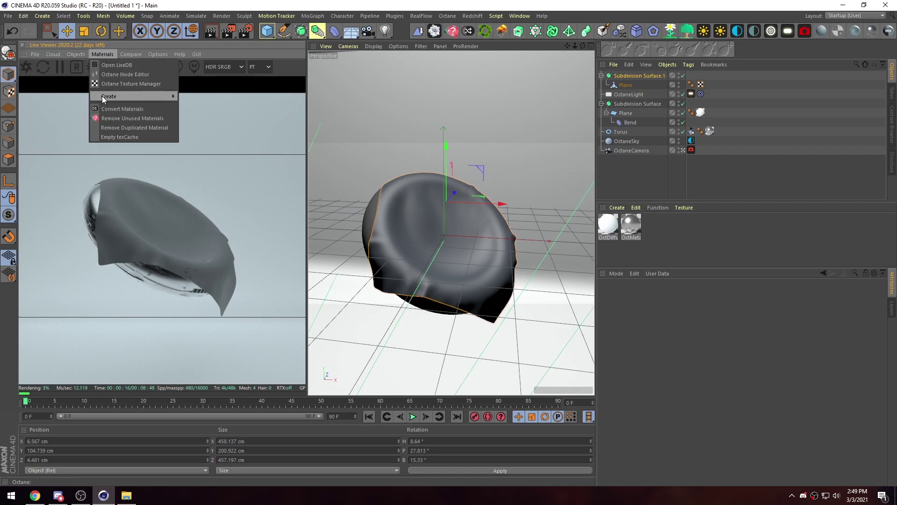
pyautogui.moveTo(156, 96)
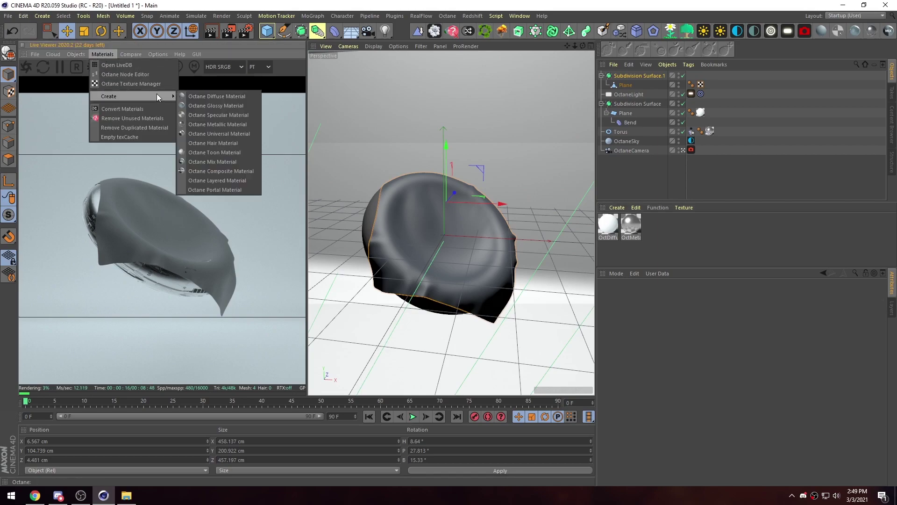
pyautogui.click(204, 115)
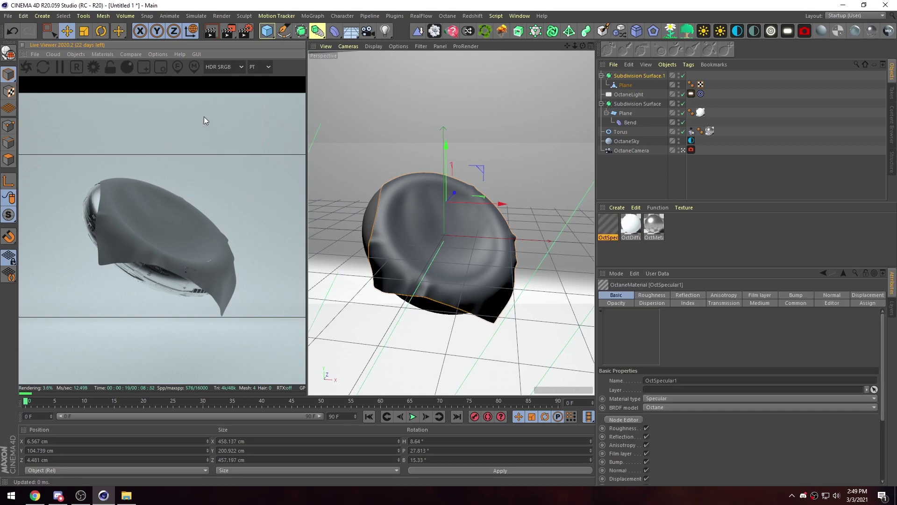
pyautogui.moveTo(608, 231); pyautogui.dragTo(483, 248)
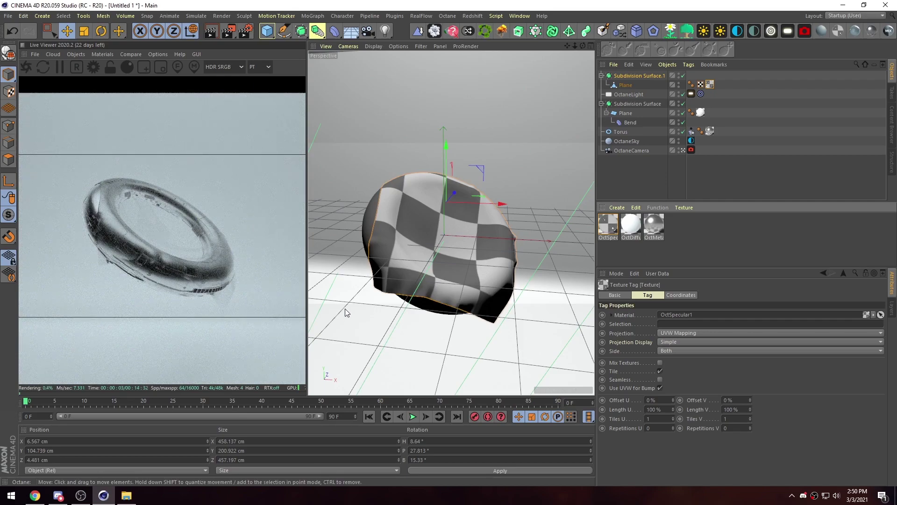
pyautogui.click(633, 247)
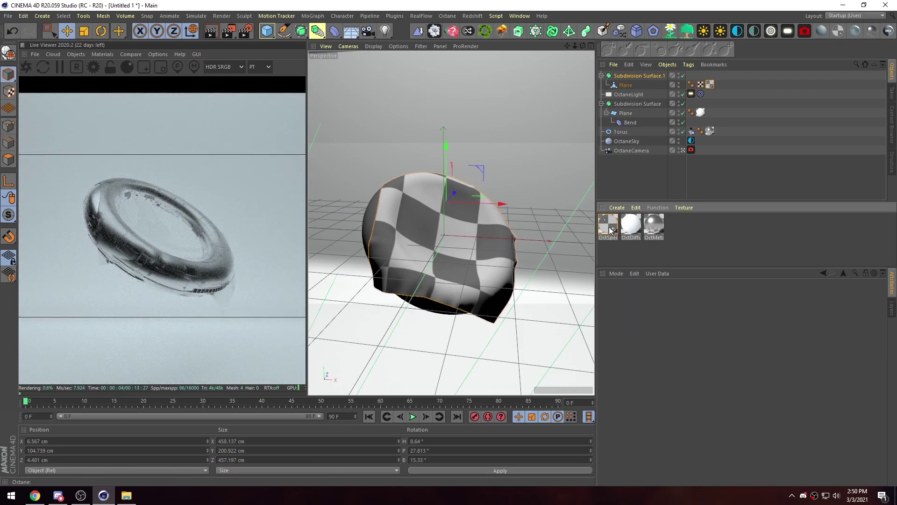
# Step: Open OctSpecular1 and raise its glass roughness to 0.03
pyautogui.doubleClick(609, 231)
pyautogui.moveTo(351, 67); pyautogui.dragTo(598, 64)
pyautogui.click(404, 192)
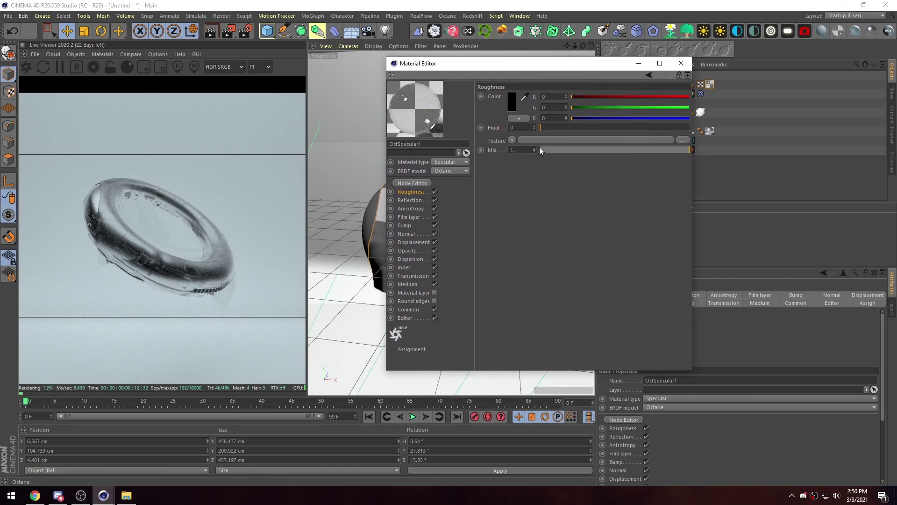
pyautogui.click(535, 126)
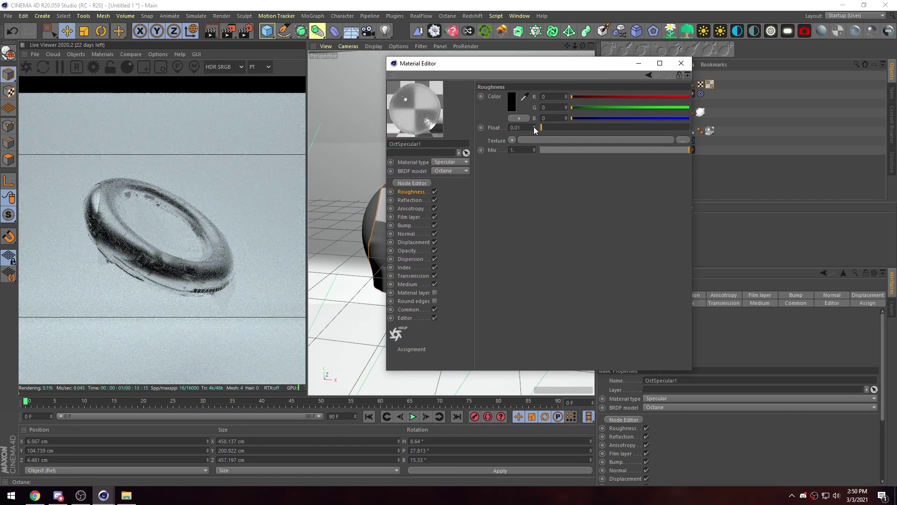
pyautogui.click(535, 127)
pyautogui.click(534, 127)
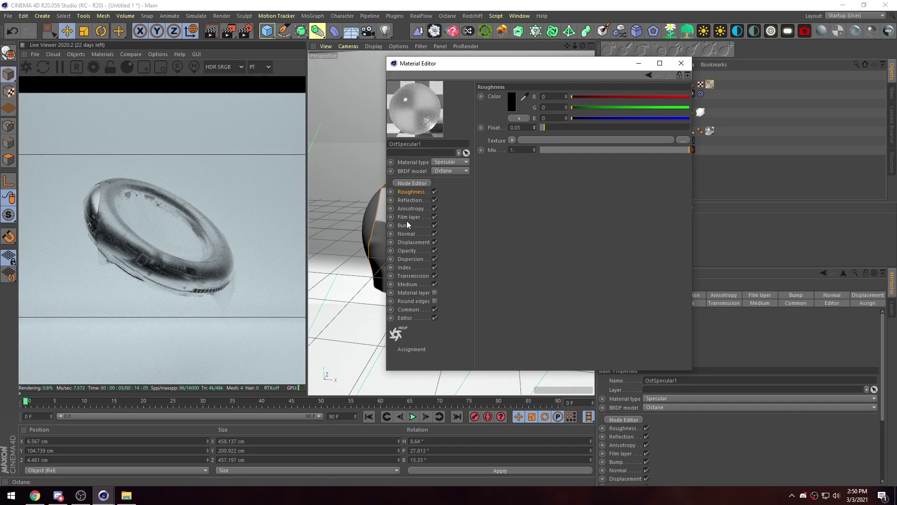
# Step: Set OctSpecular1's dispersion coefficient to 0.1 and its index to 1.6, then close the editor
pyautogui.click(415, 260)
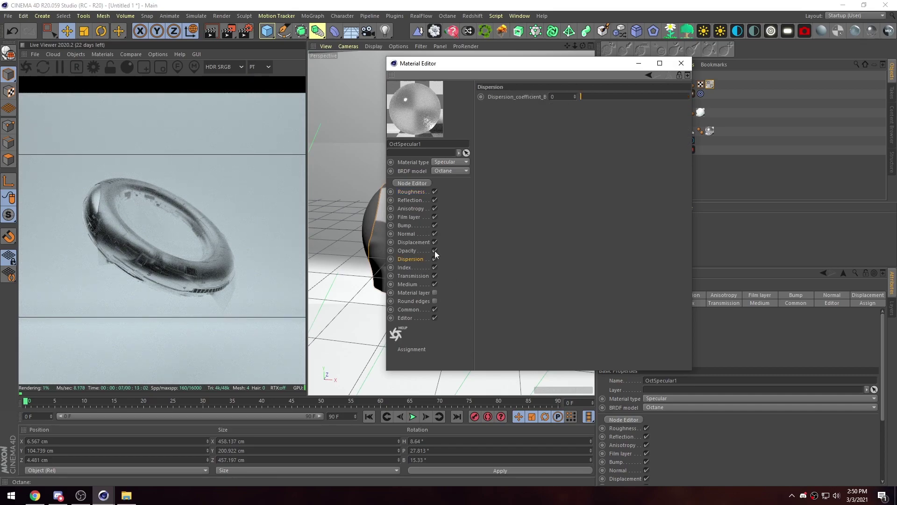
pyautogui.moveTo(585, 97); pyautogui.dragTo(712, 105)
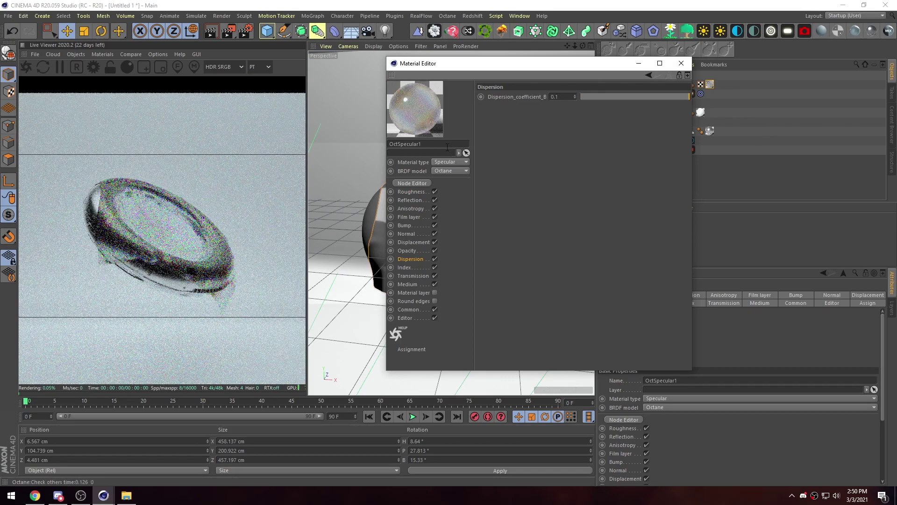
pyautogui.moveTo(462, 66); pyautogui.dragTo(451, 63)
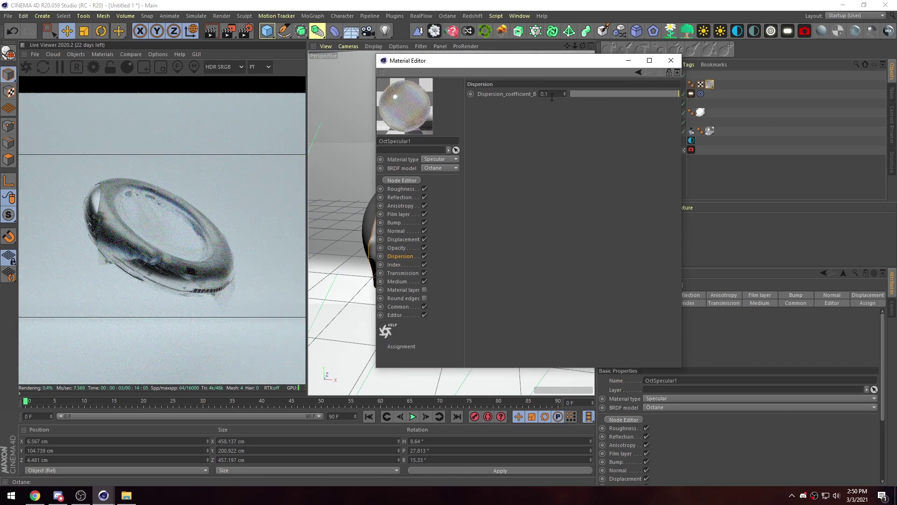
pyautogui.click(394, 265)
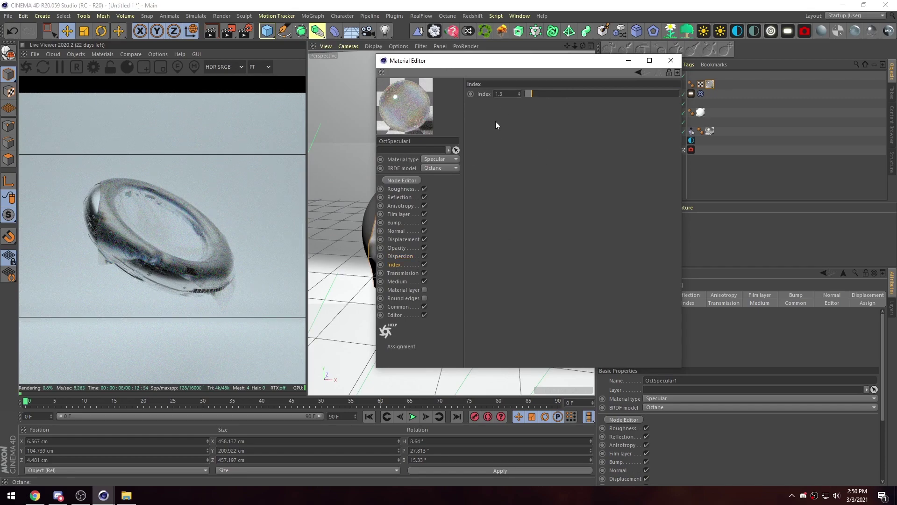
pyautogui.write('1.6')
pyautogui.press('Return')
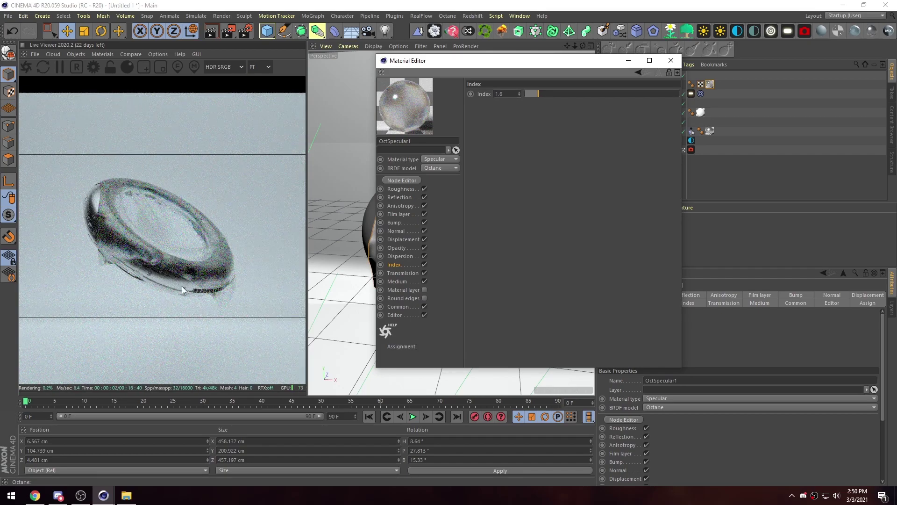
pyautogui.click(671, 60)
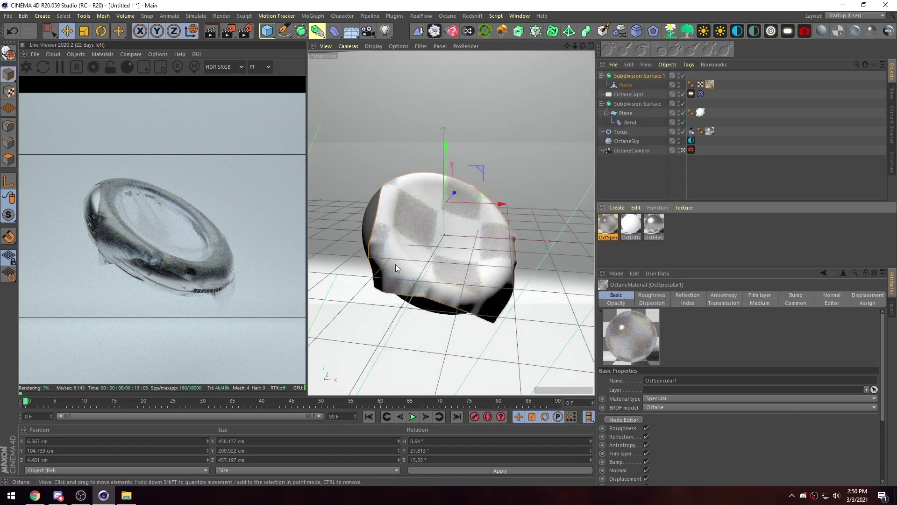
# Step: On the OctaneCamera tag's Post processing settings, tick Enable and set bloom power to 25
pyautogui.moveTo(398, 265)
pyautogui.keyDown('alt'); pyautogui.mouseDown()
pyautogui.moveTo(422, 268)
pyautogui.moveTo(398, 256)
pyautogui.mouseUp(); pyautogui.keyUp('alt')
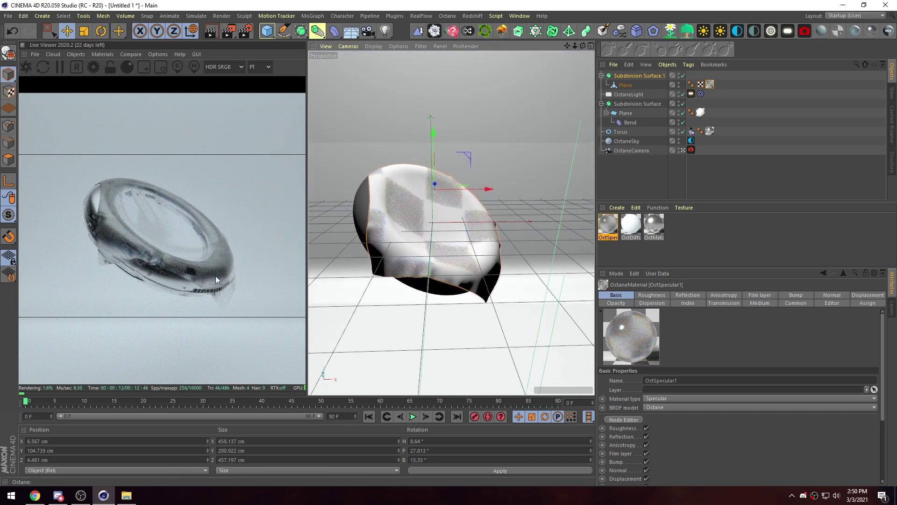
pyautogui.click(633, 167)
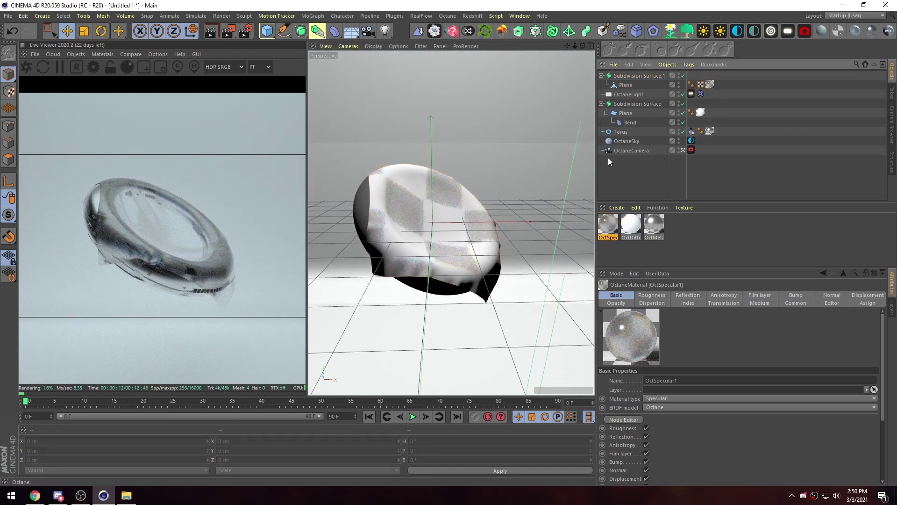
pyautogui.click(691, 150)
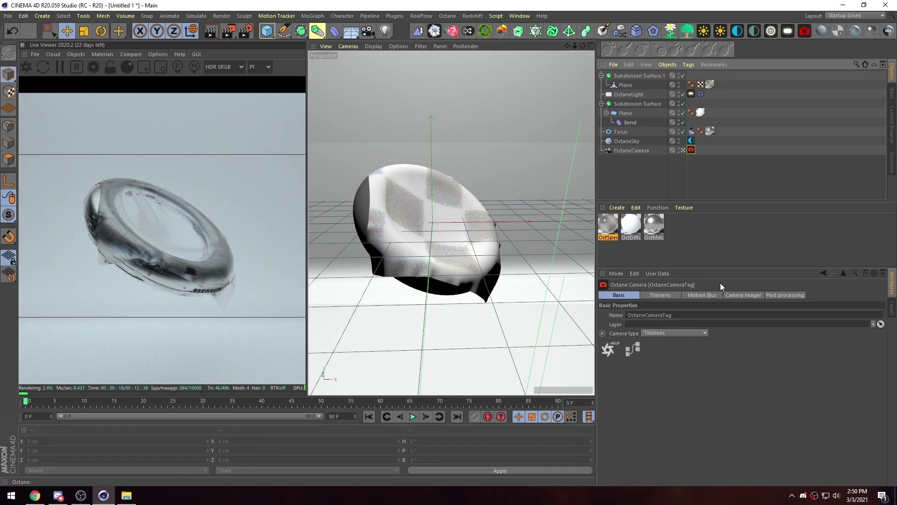
pyautogui.click(630, 151)
pyautogui.click(691, 150)
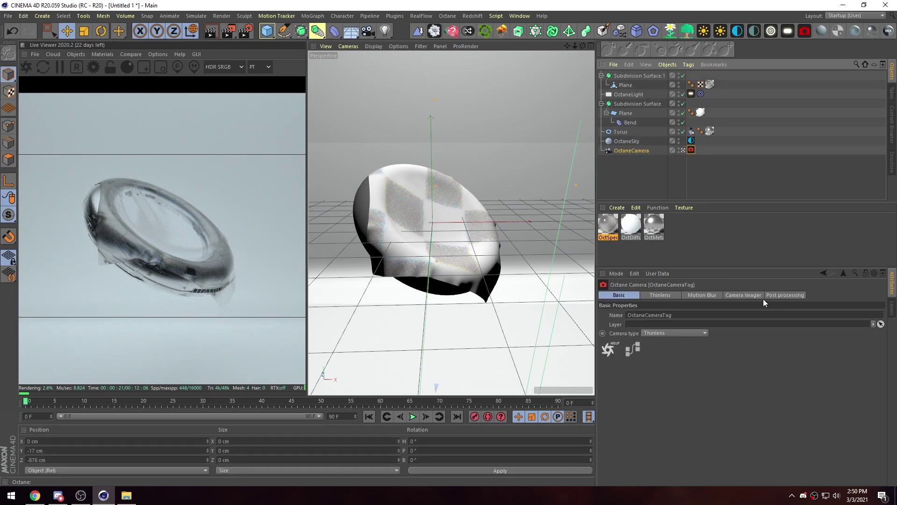
pyautogui.click(783, 295)
pyautogui.click(631, 324)
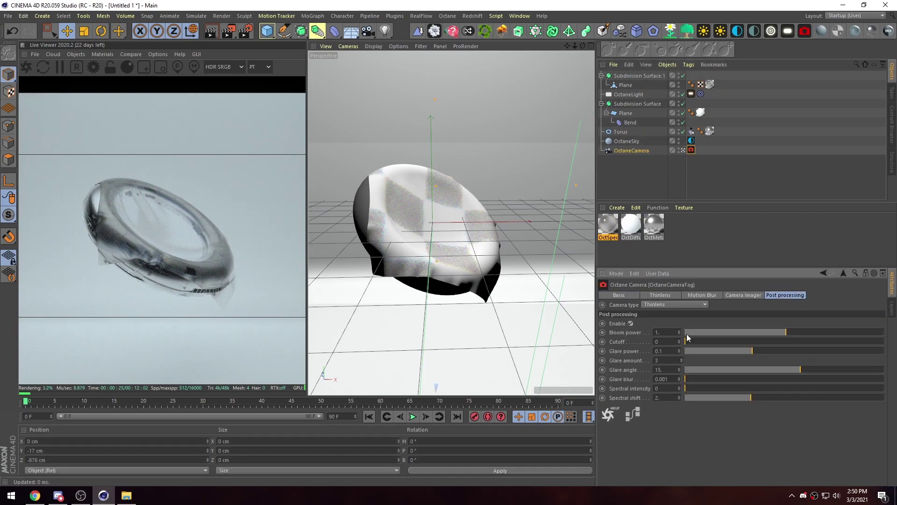
pyautogui.write('25')
pyautogui.press('Return')
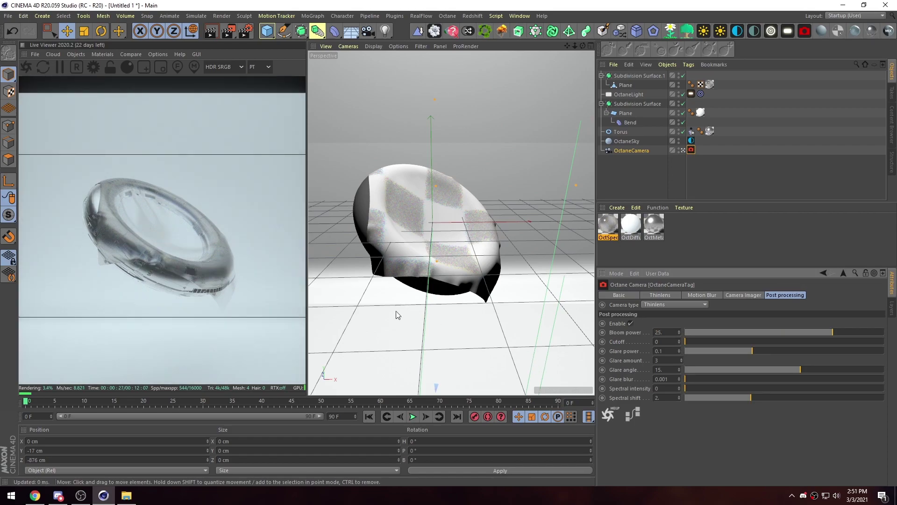
# Step: Open OctDiffuse1's emission channel and give it a trial mint green emission colour
pyautogui.doubleClick(631, 225)
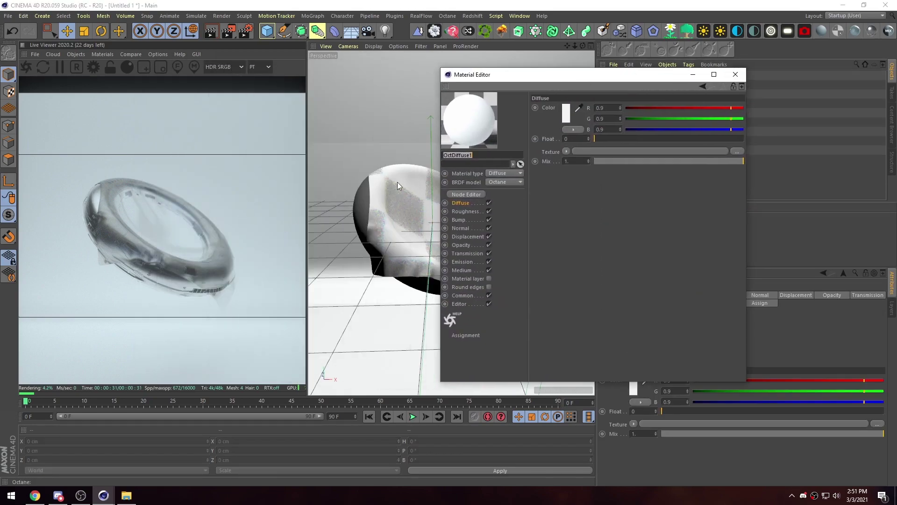
pyautogui.moveTo(520, 75); pyautogui.dragTo(514, 67)
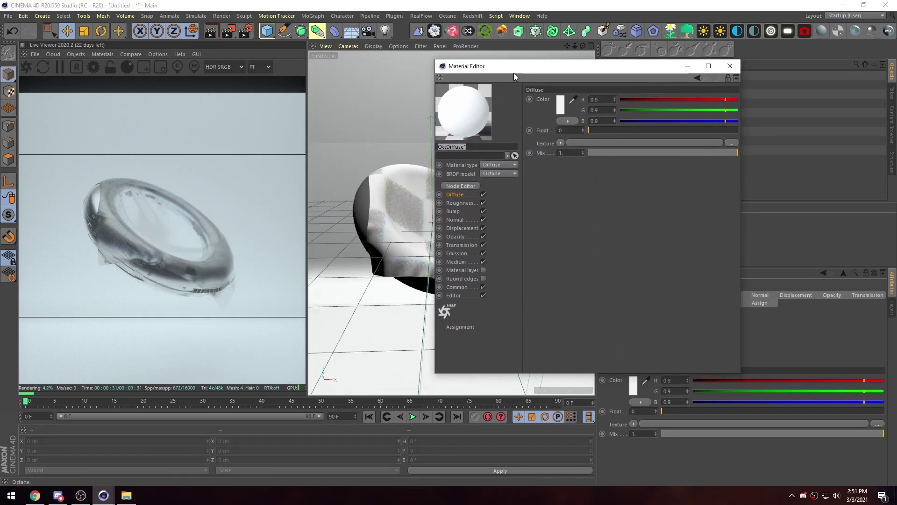
pyautogui.click(456, 253)
pyautogui.click(568, 129)
pyautogui.click(595, 143)
pyautogui.click(557, 113)
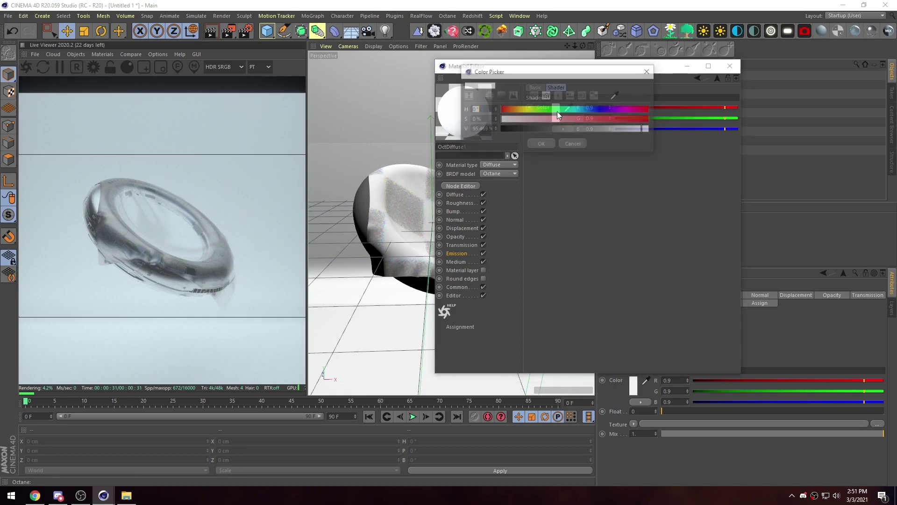
pyautogui.click(565, 109)
pyautogui.click(622, 118)
pyautogui.click(541, 143)
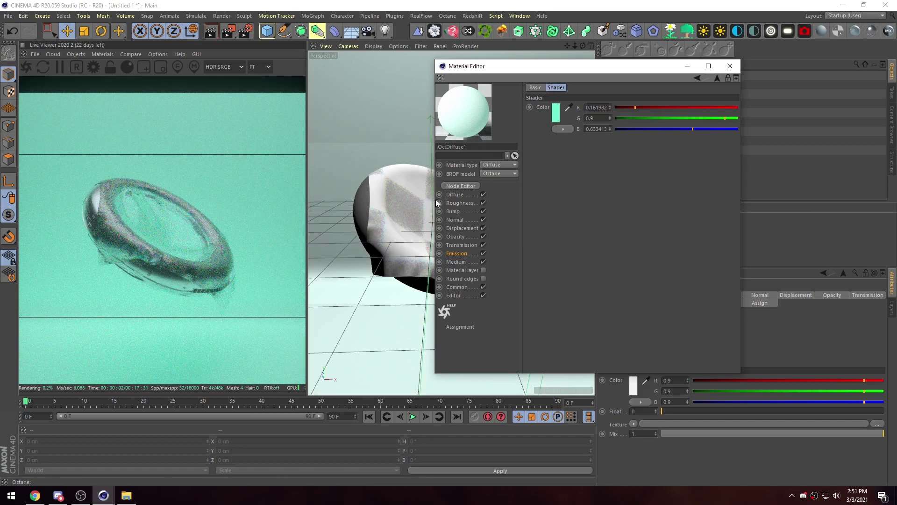
# Step: Change OctDiffuse1's emission colour to a pale cyan
pyautogui.click(557, 113)
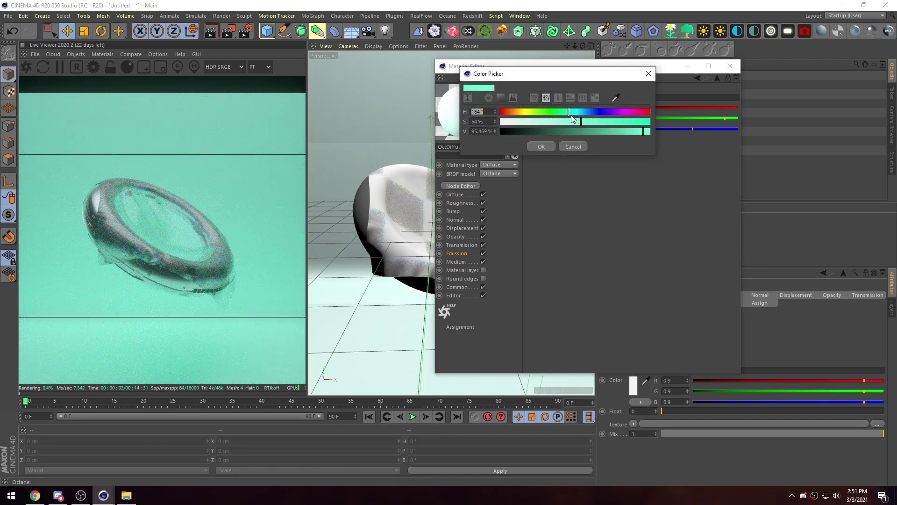
pyautogui.click(570, 112)
pyautogui.click(568, 122)
pyautogui.click(540, 146)
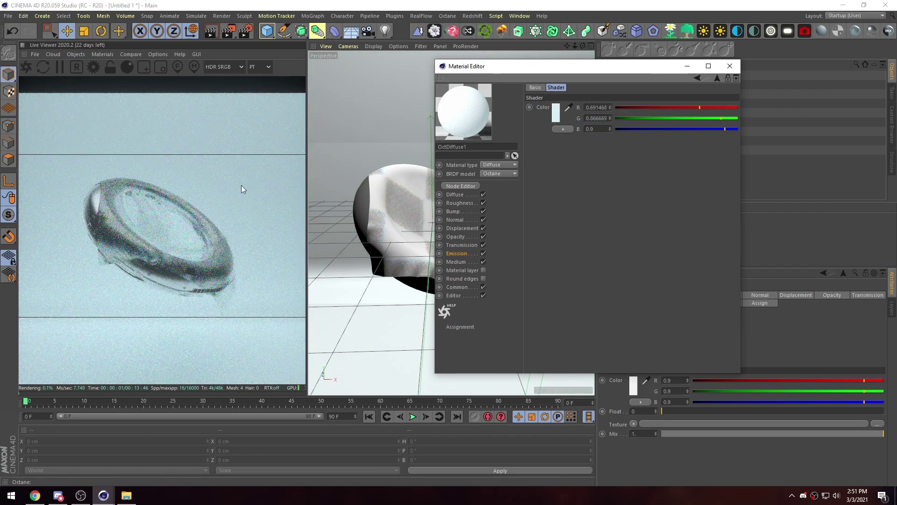
# Step: Raise emission brightness to 100%, try orange-red, and settle on a hot pink-magenta hue
pyautogui.click(557, 115)
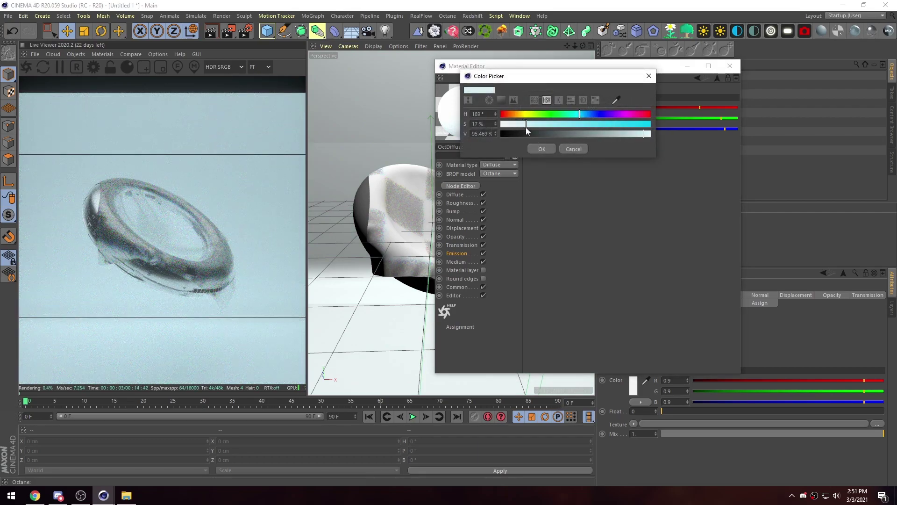
pyautogui.moveTo(639, 135); pyautogui.dragTo(650, 134)
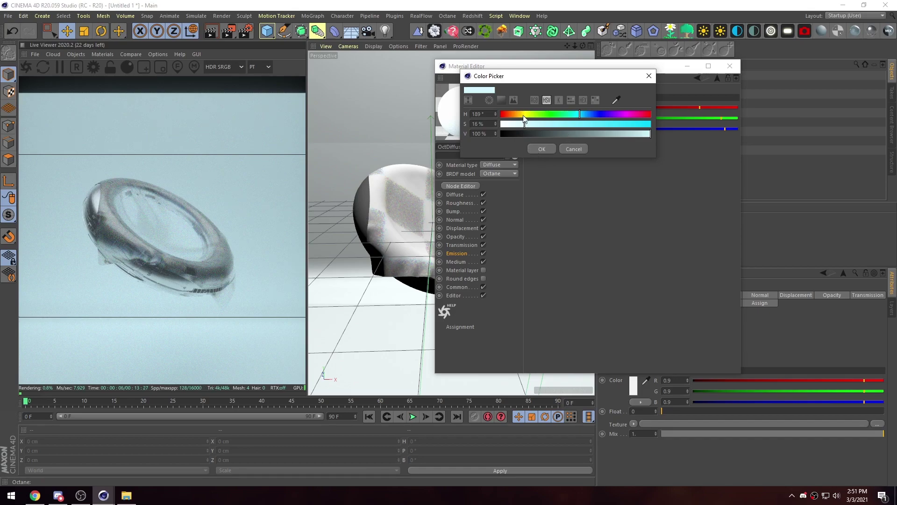
pyautogui.moveTo(515, 114); pyautogui.dragTo(635, 125)
pyautogui.click(549, 150)
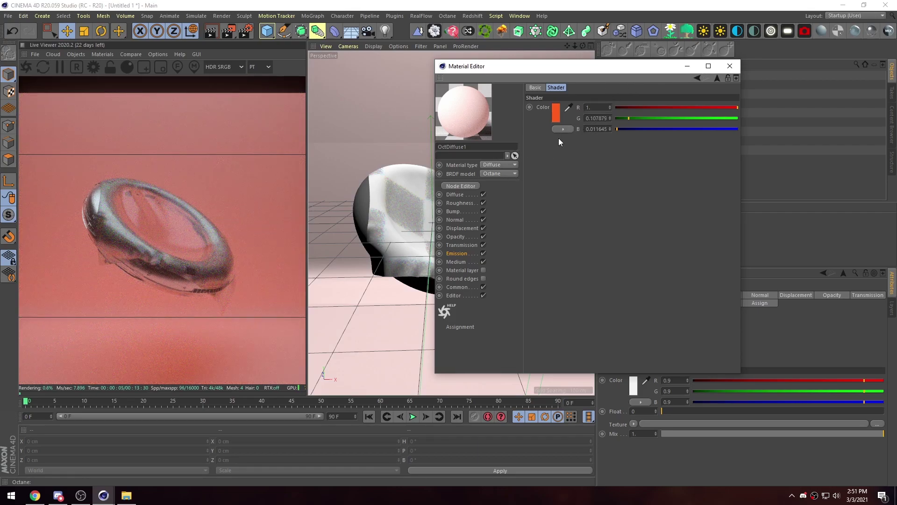
pyautogui.click(556, 113)
pyautogui.click(632, 112)
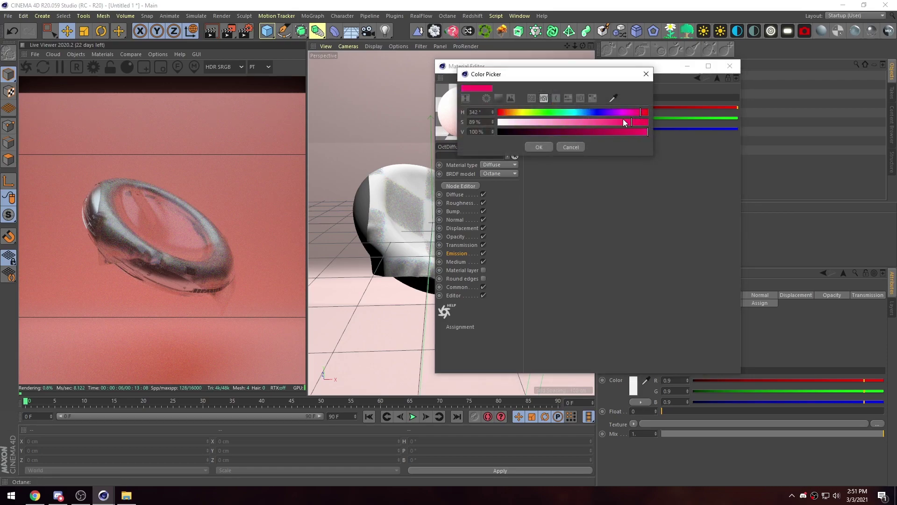
pyautogui.click(541, 147)
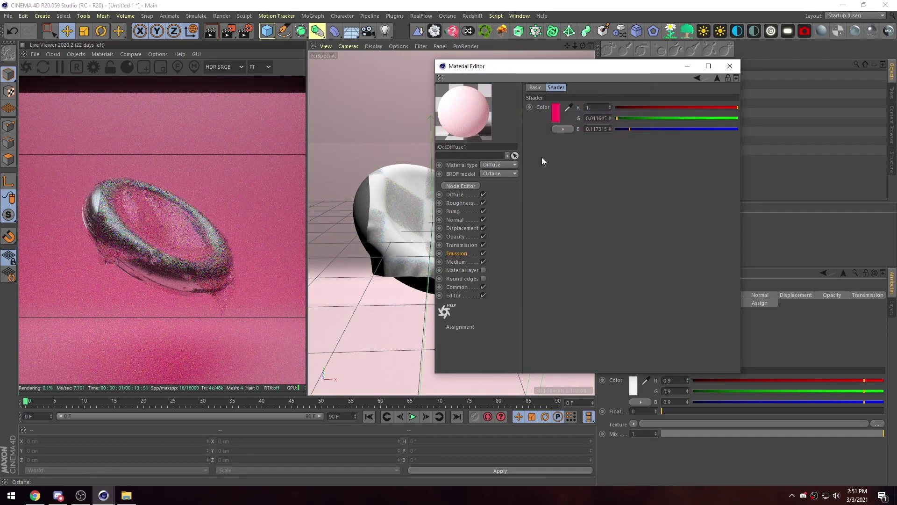
pyautogui.click(730, 66)
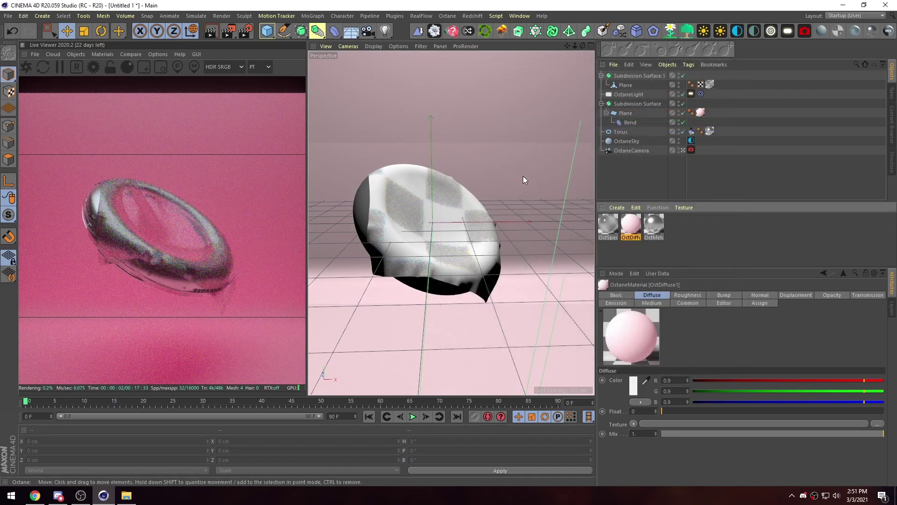